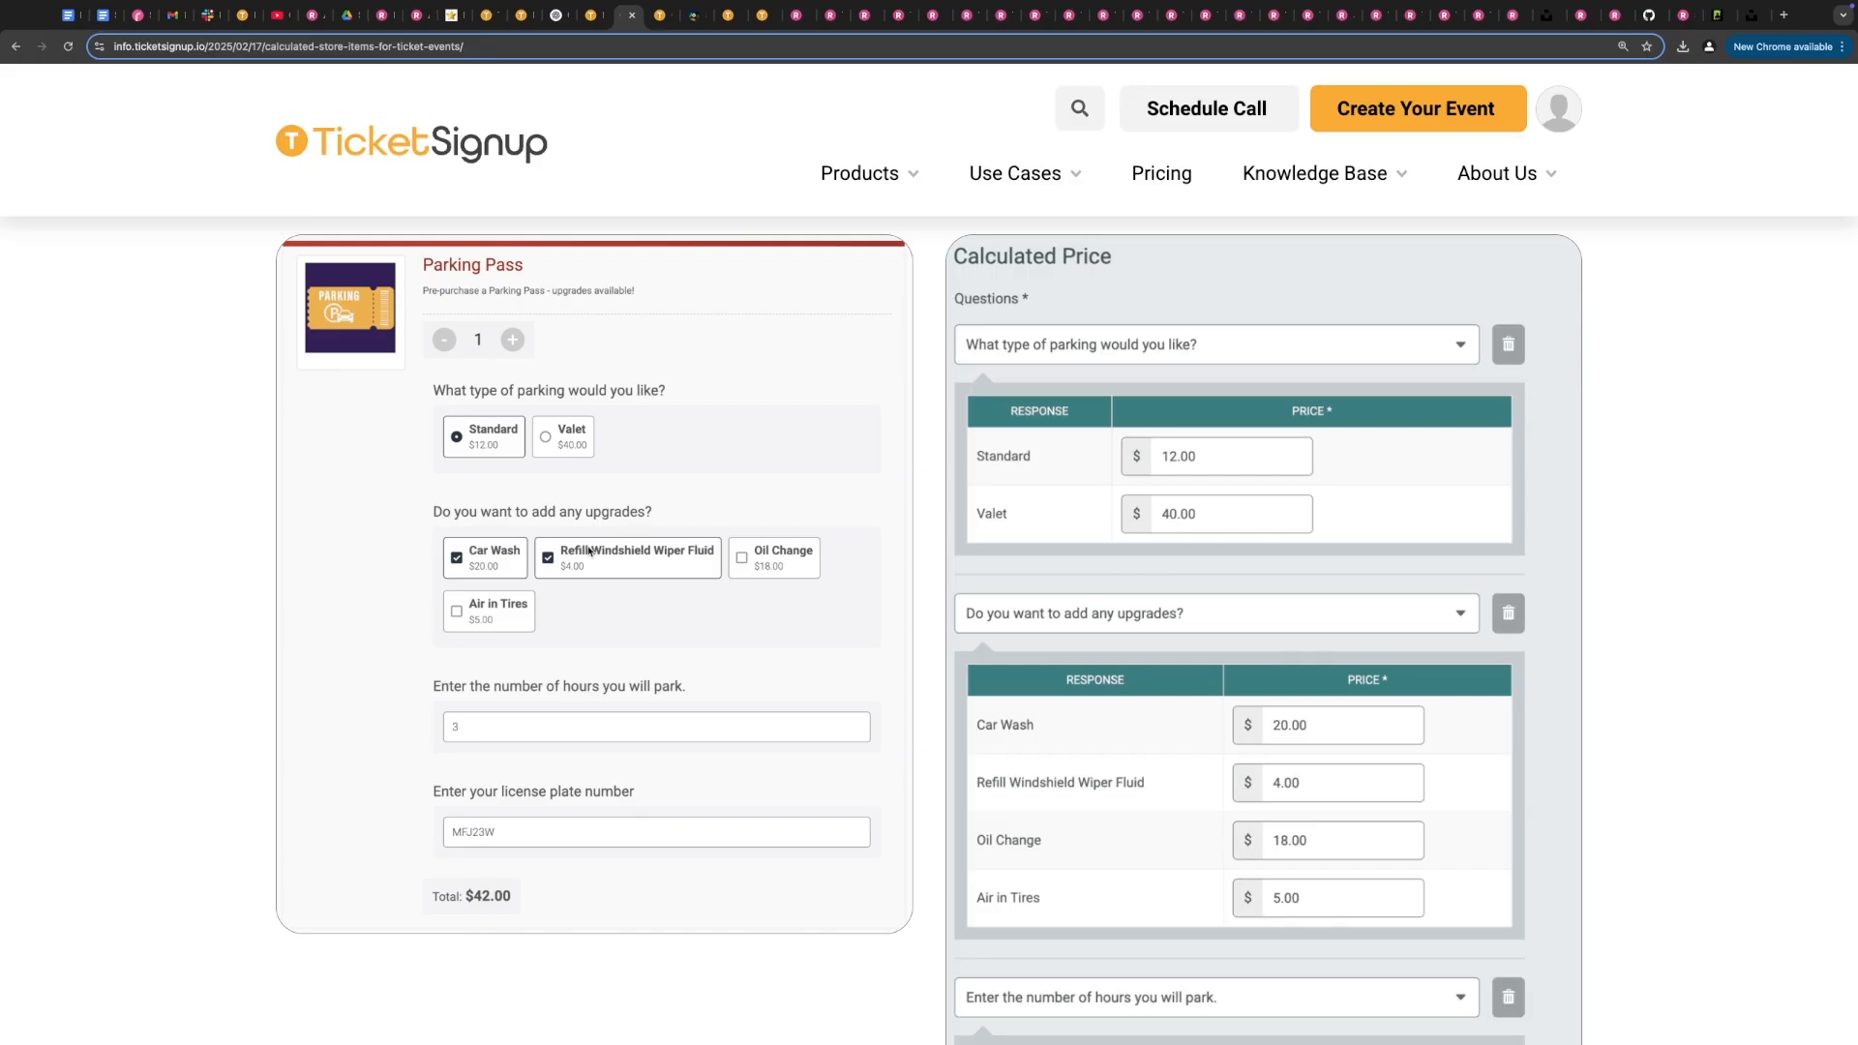
- Answer Yes to the meatballs question for the Spaghetti Plate and open the sauce choices
{"action": "scroll", "coordinate": [448, 615], "scroll_direction": "up", "scroll_amount": 1}
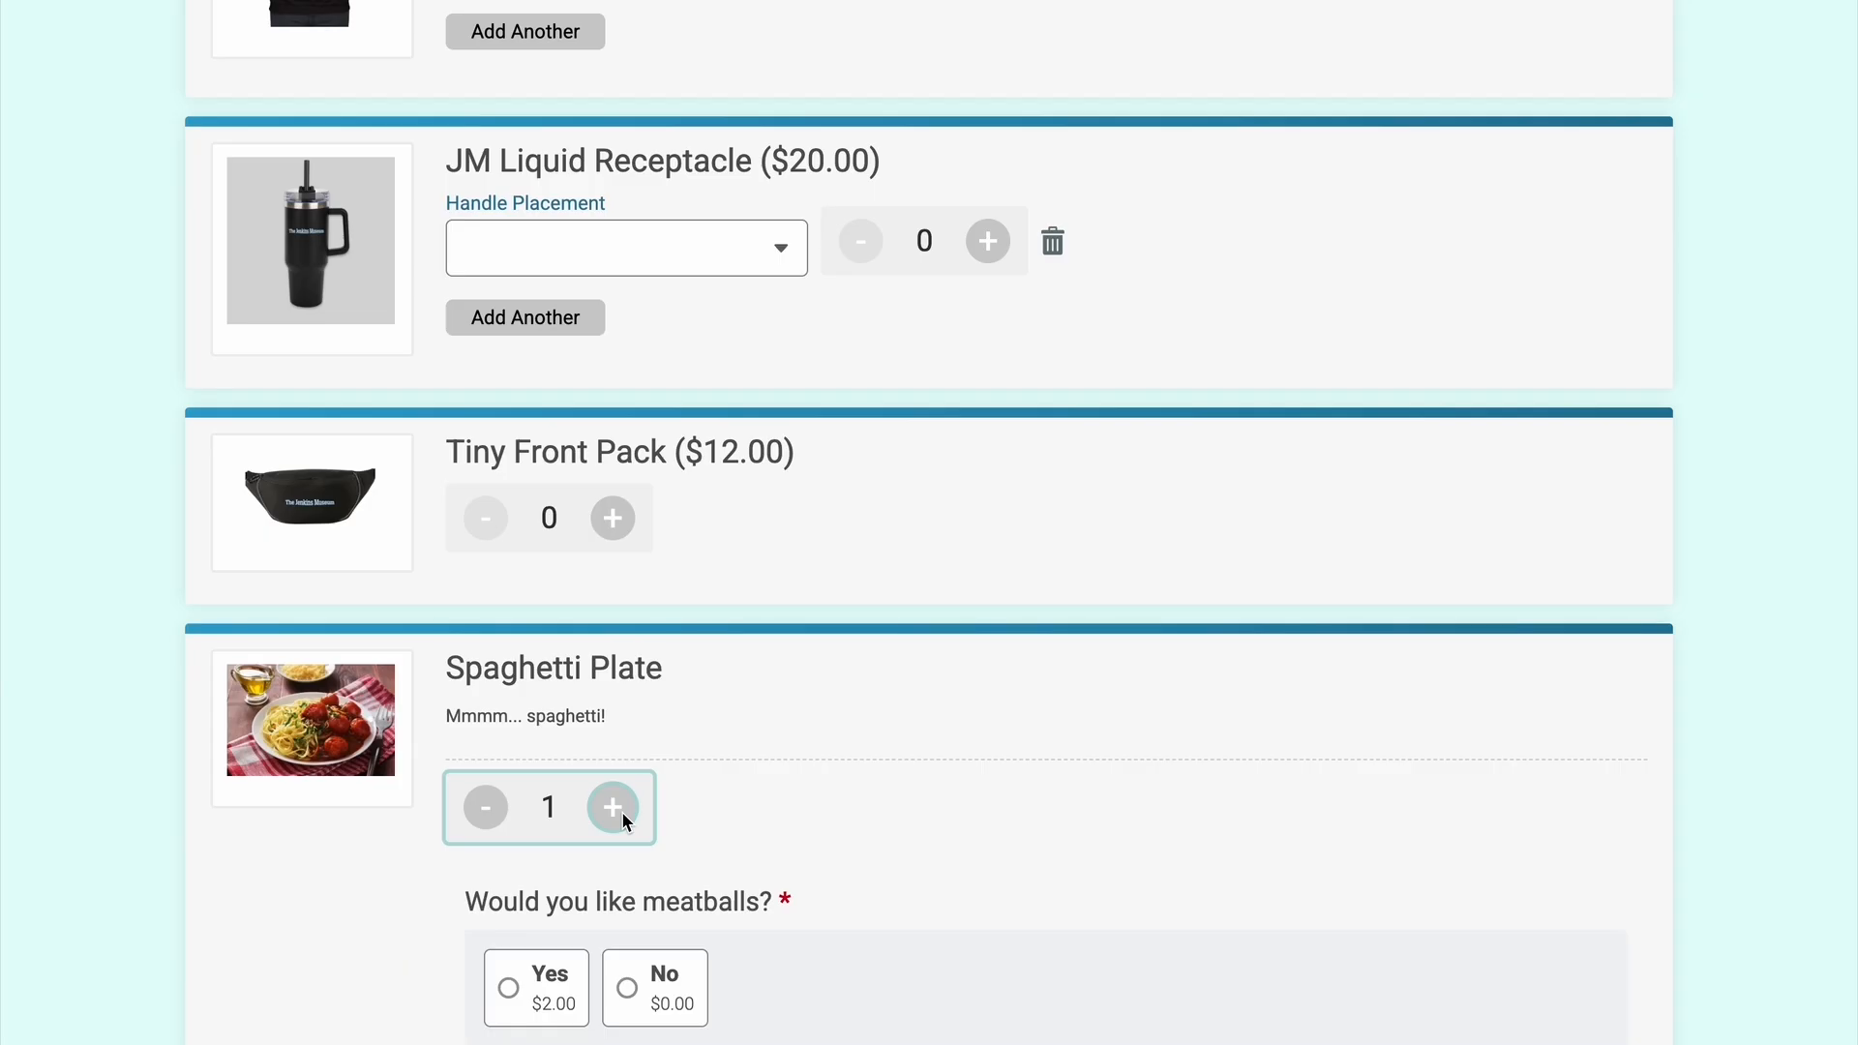
{"action": "scroll", "coordinate": [621, 811], "scroll_direction": "down", "scroll_amount": 5}
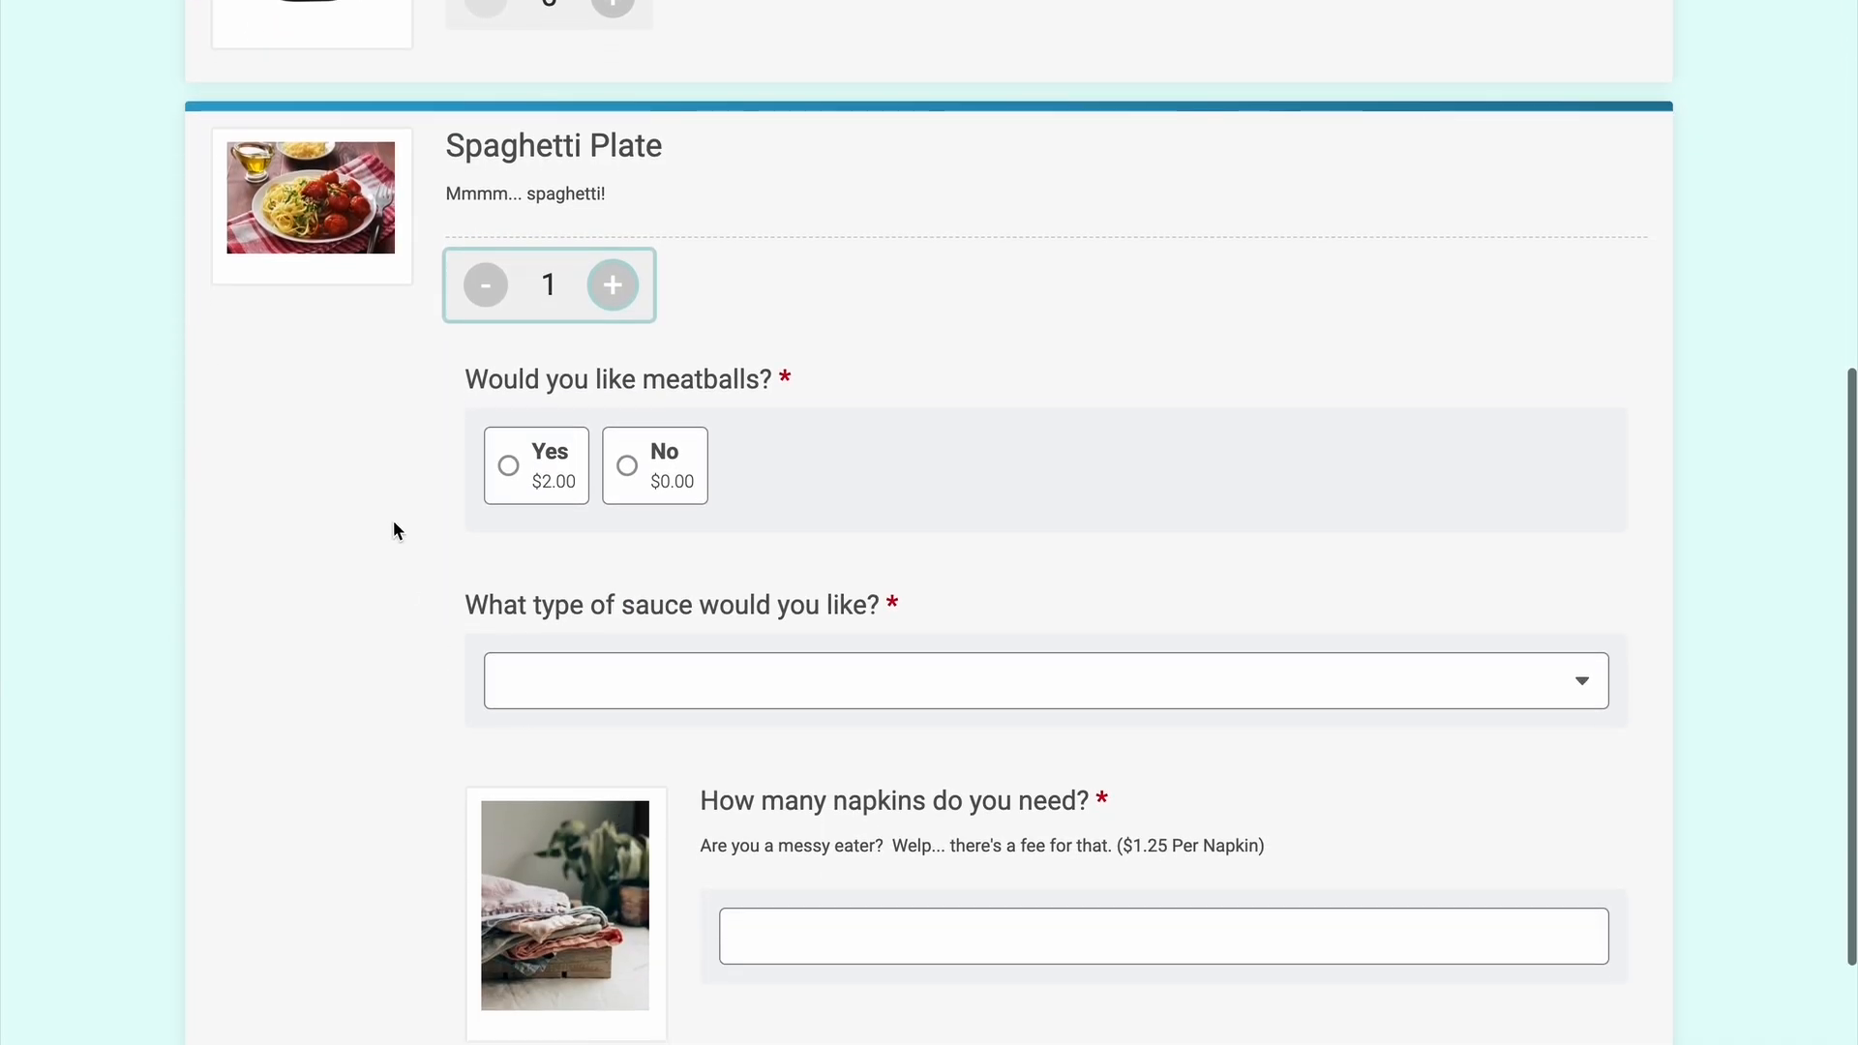
{"action": "left_click", "coordinate": [535, 488]}
{"action": "scroll", "coordinate": [631, 573], "scroll_direction": "down", "scroll_amount": 3}
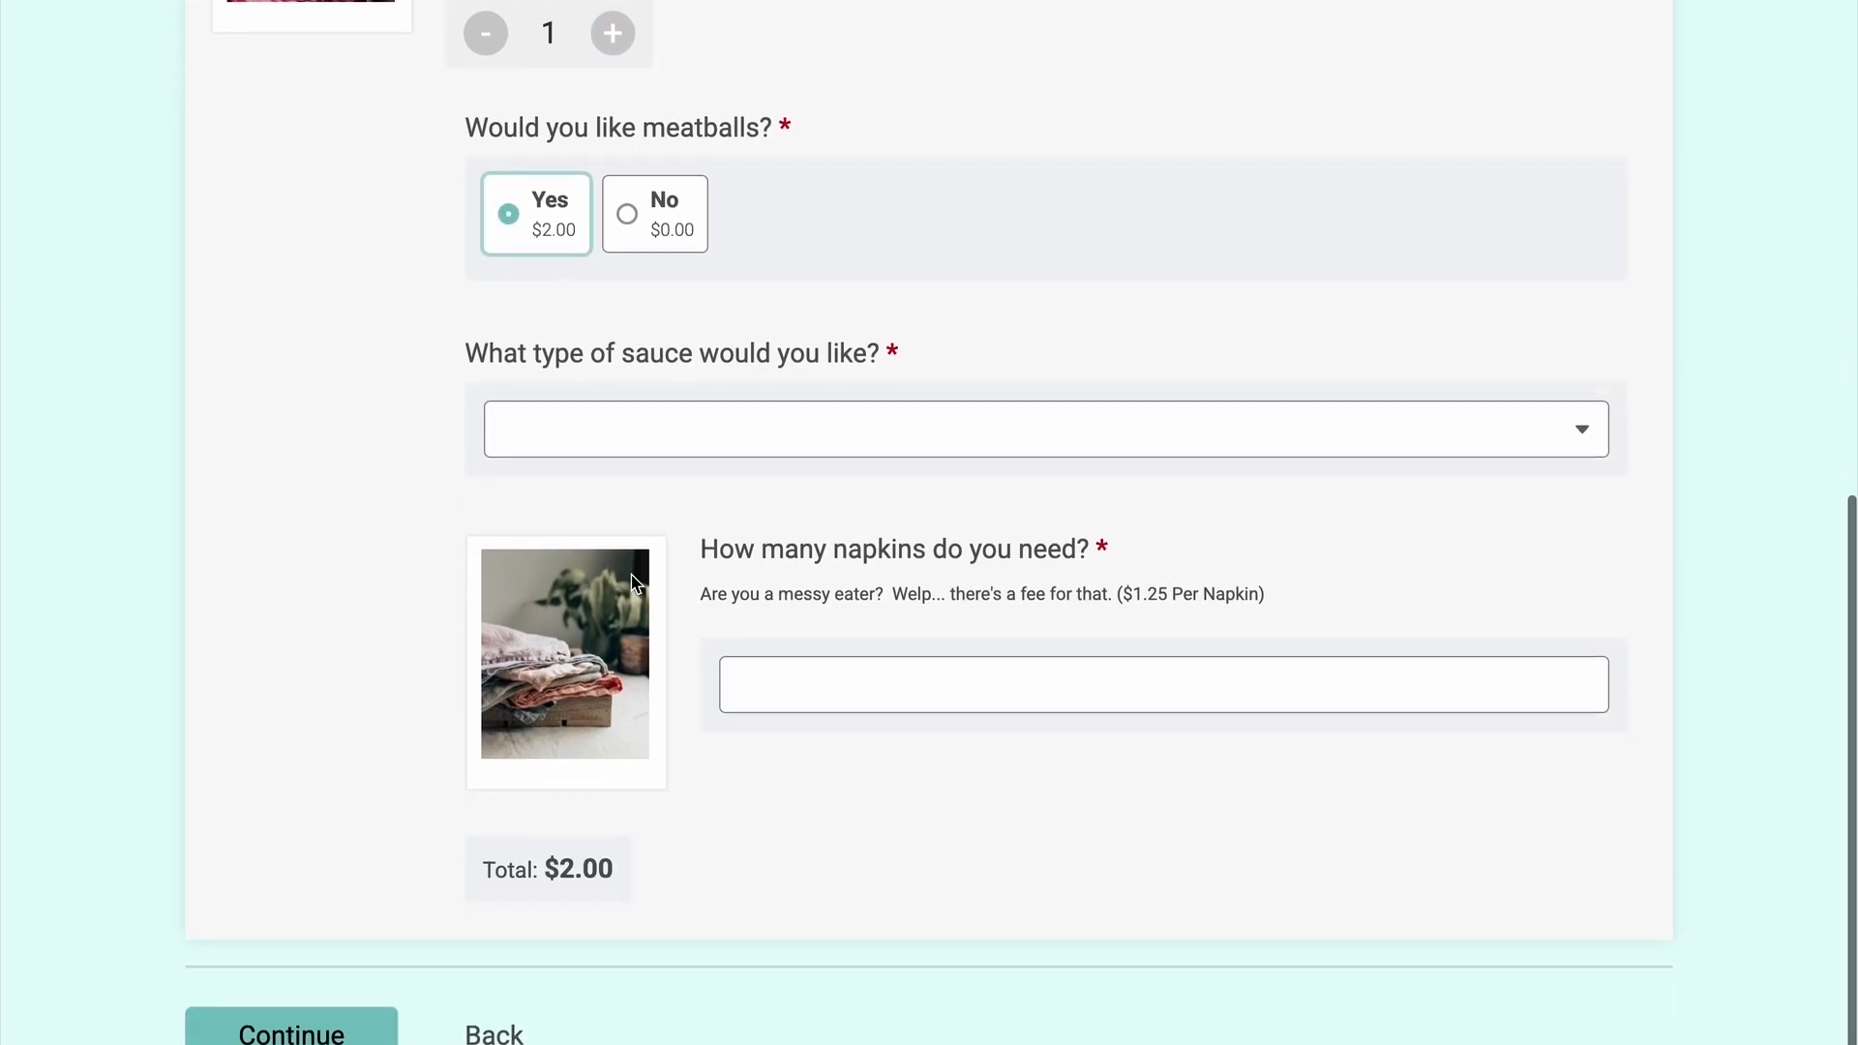
{"action": "left_click", "coordinate": [605, 429]}
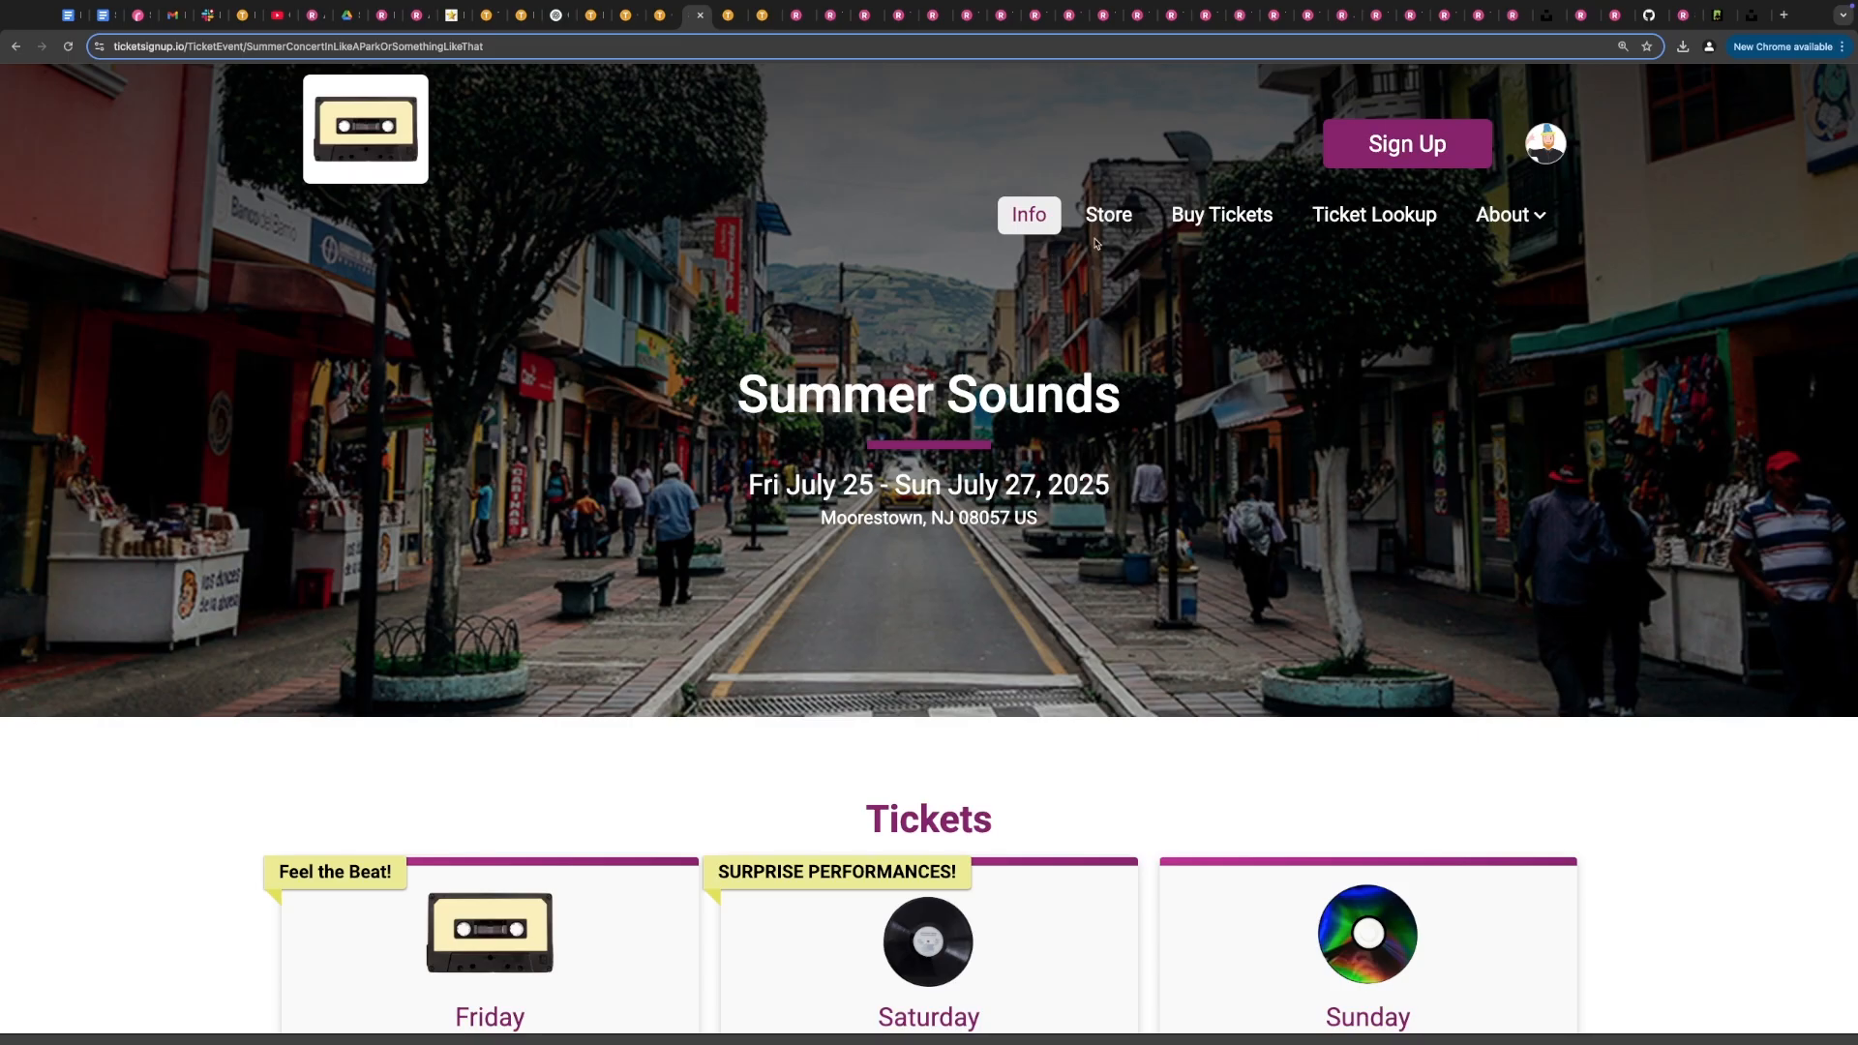
- Open the Summer Sounds event store and look over its items and the "Summer Sounds" Shirt's size options
{"action": "left_click", "coordinate": [1107, 215]}
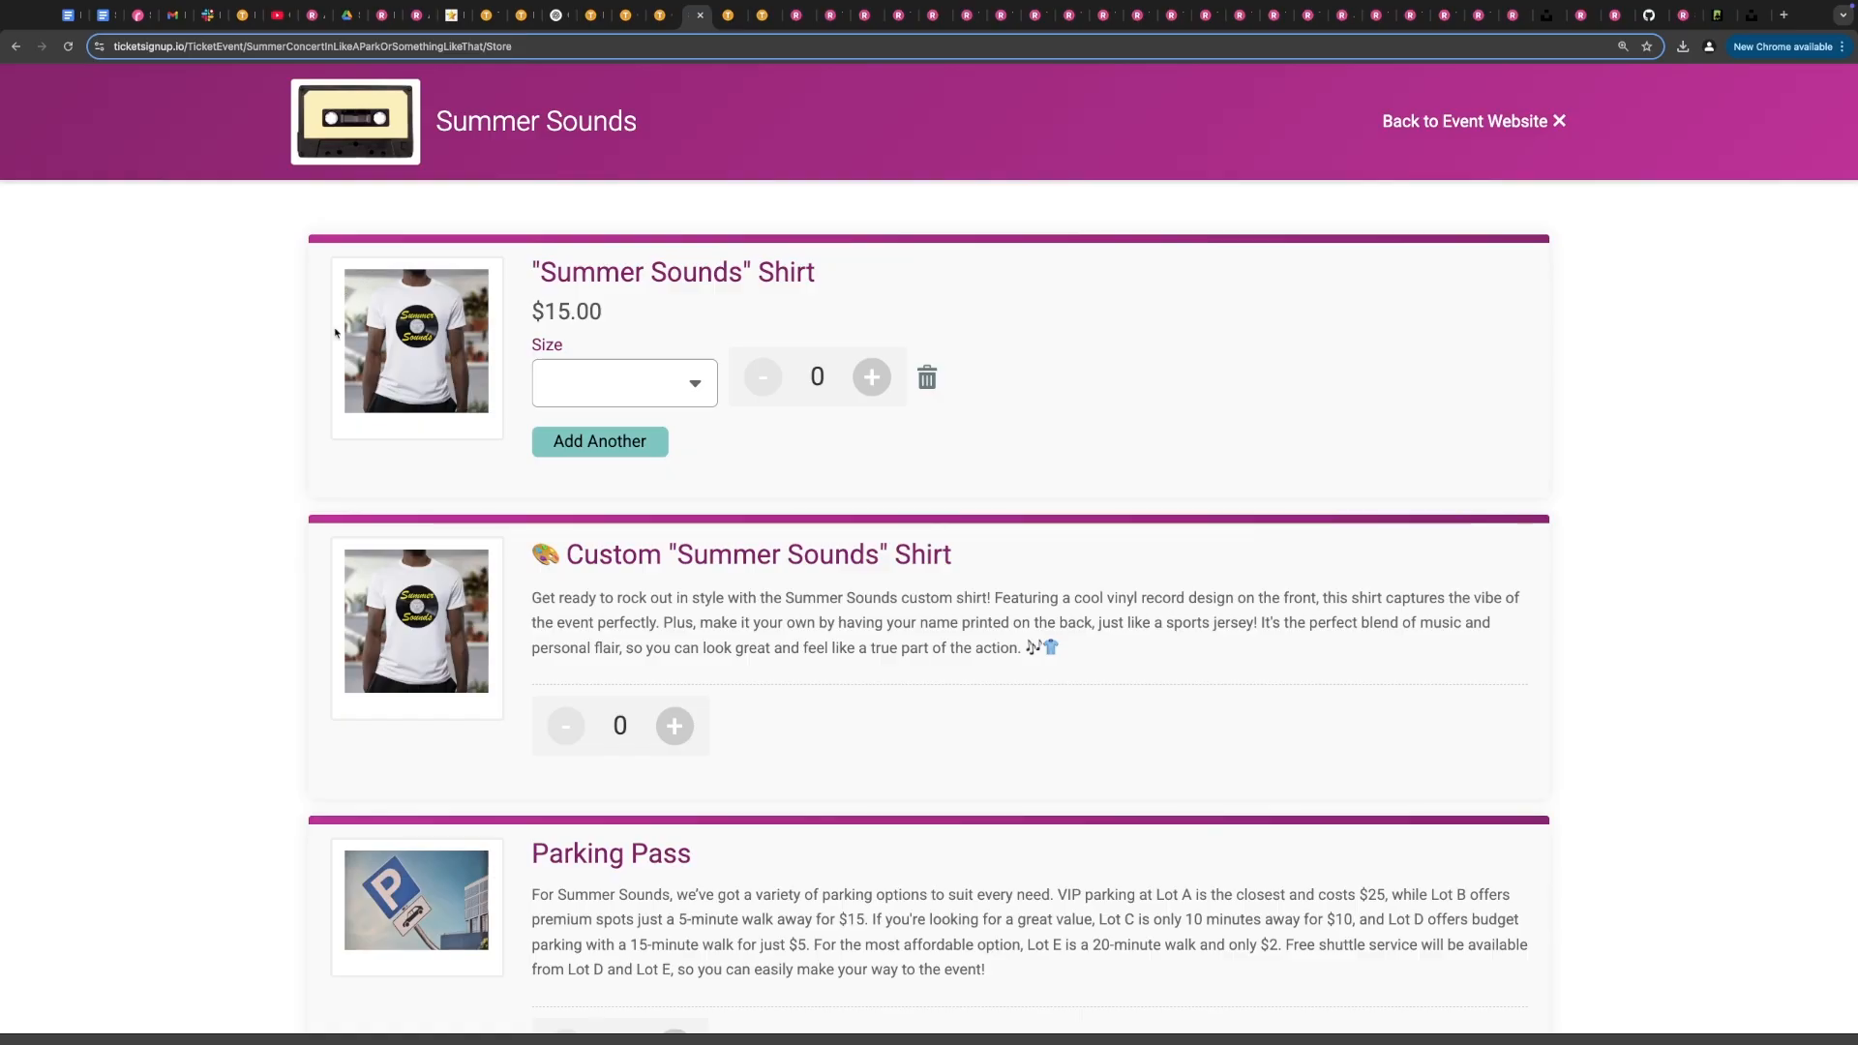
{"action": "scroll", "coordinate": [252, 581], "scroll_direction": "down", "scroll_amount": 4}
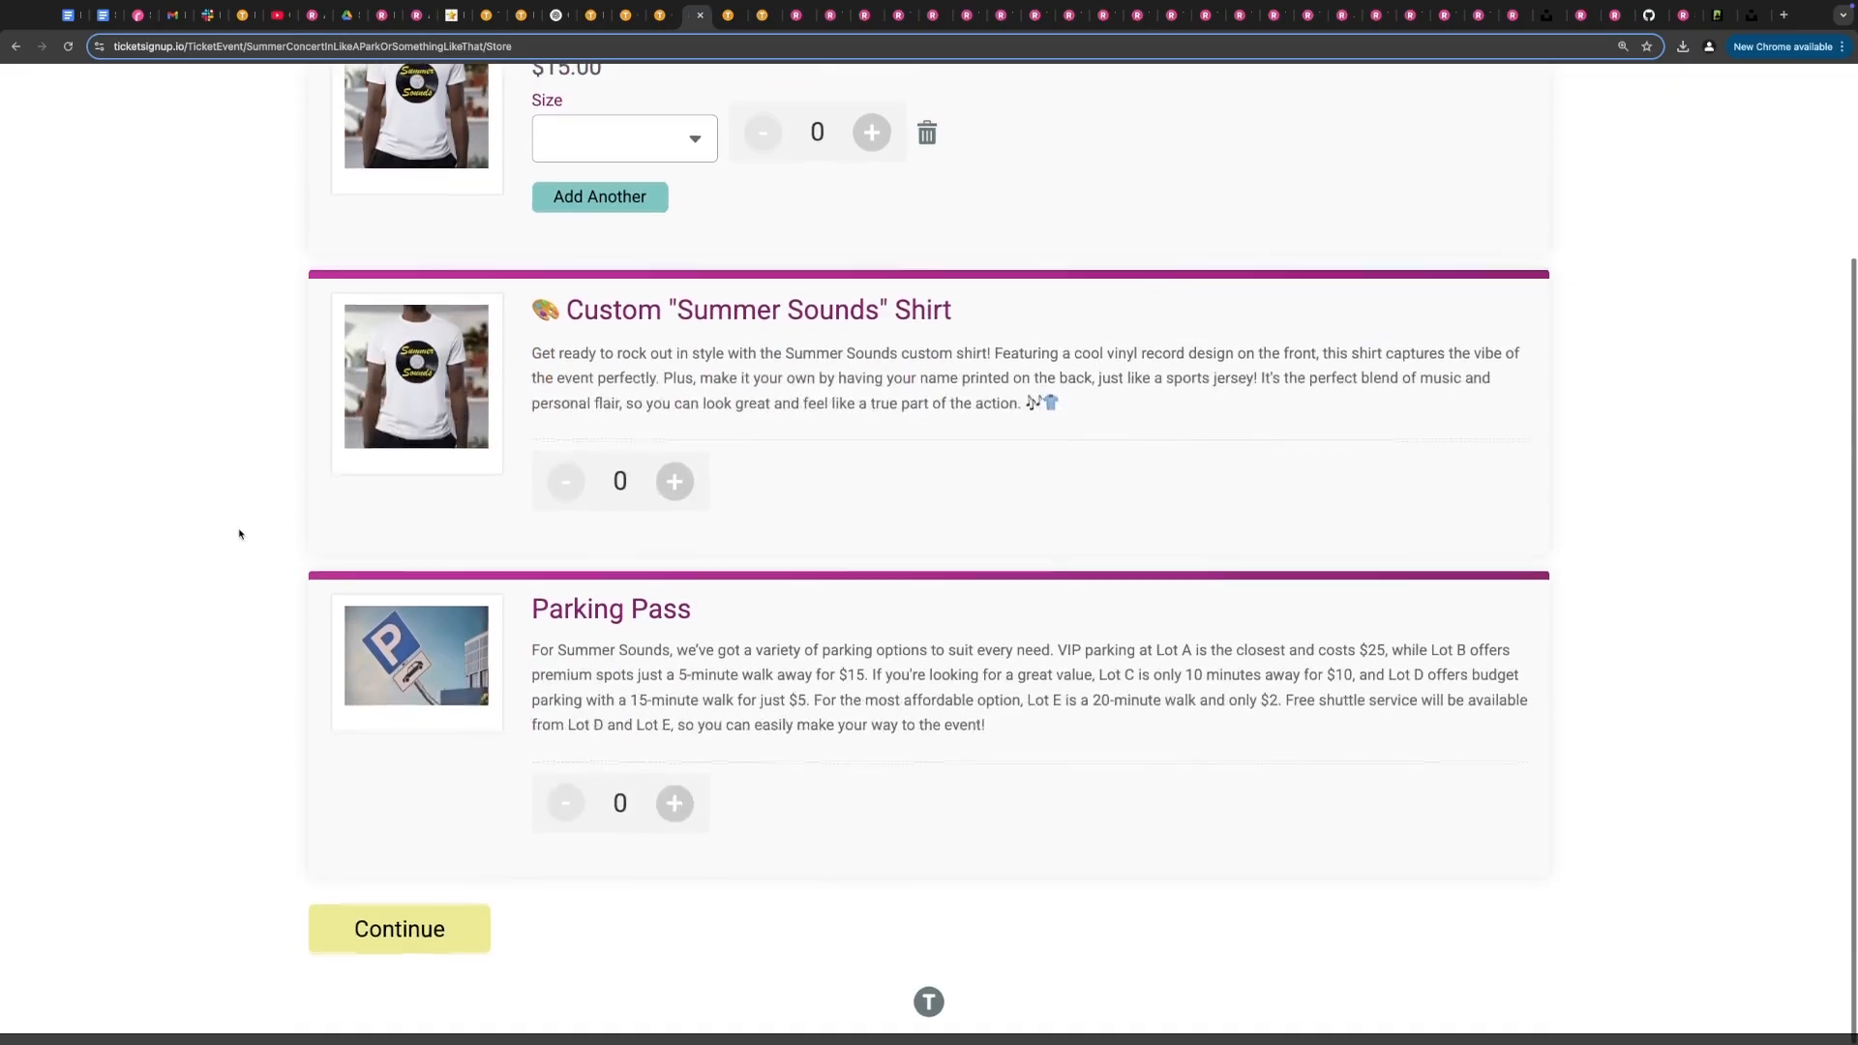
{"action": "scroll", "coordinate": [419, 464], "scroll_direction": "up", "scroll_amount": 4}
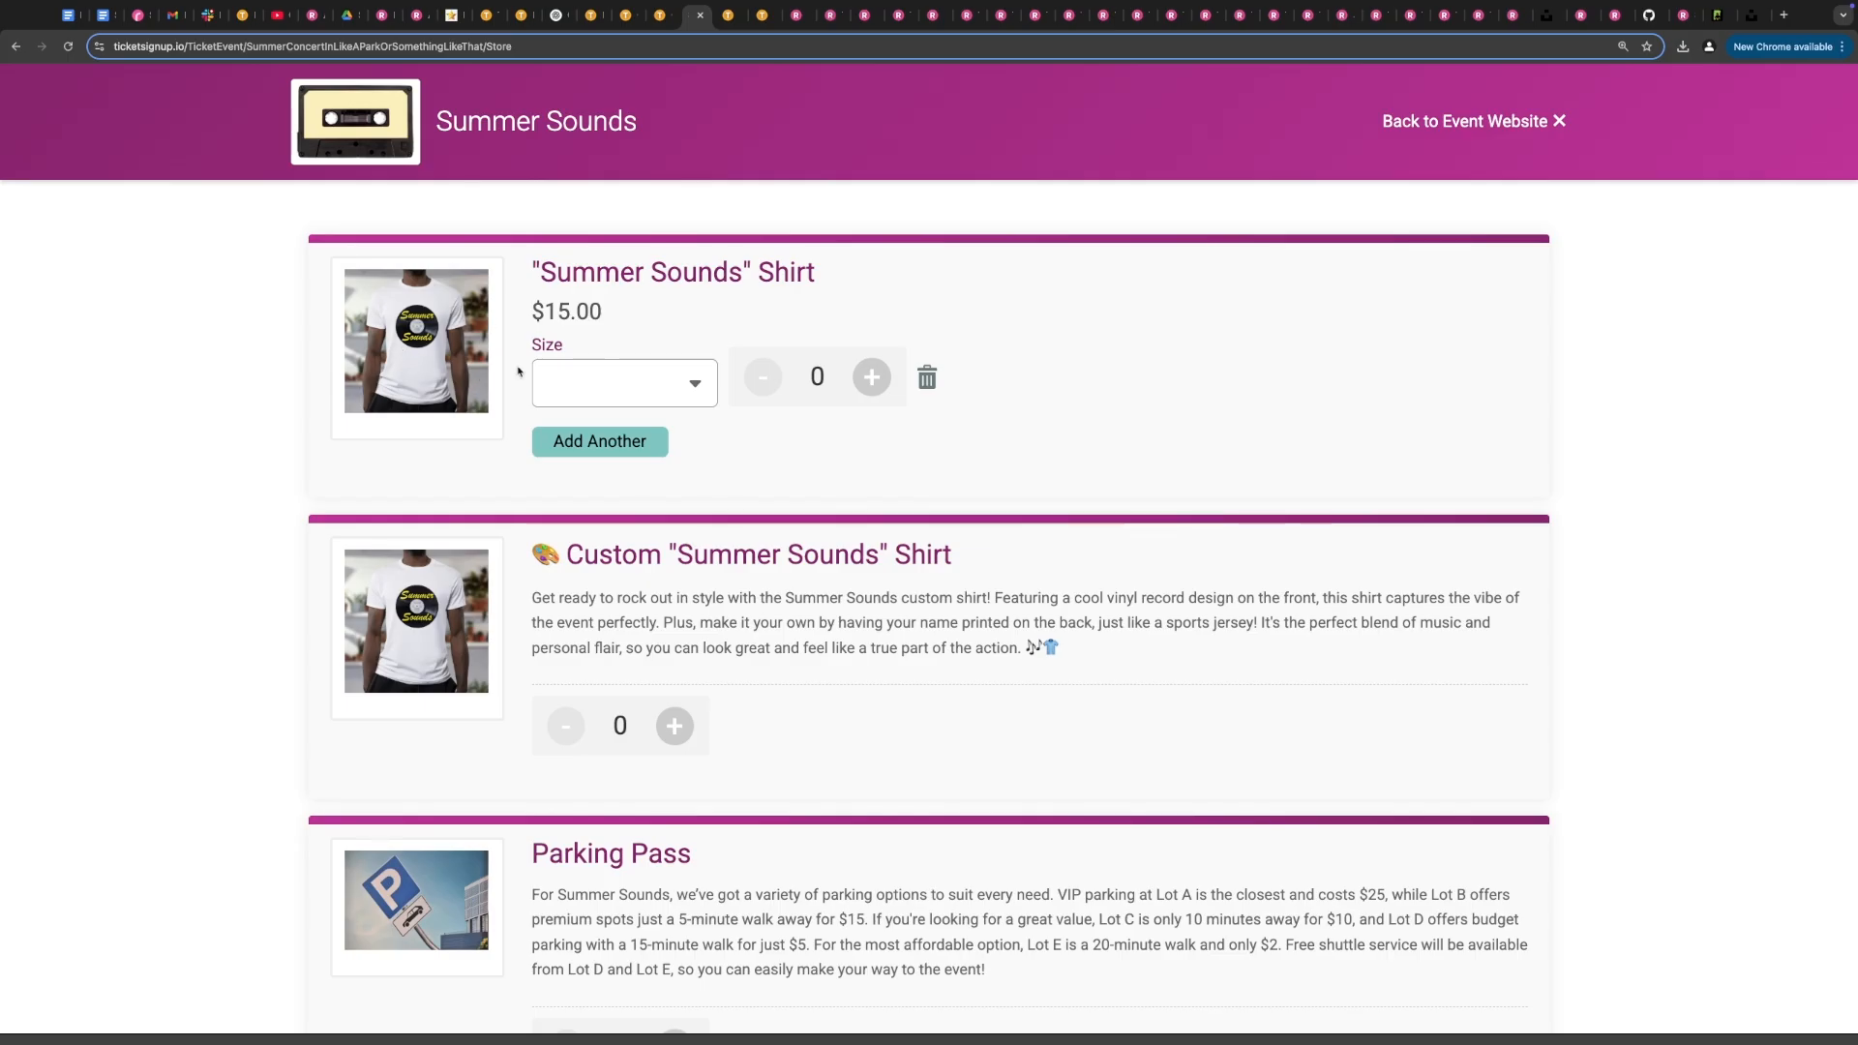
{"action": "left_click", "coordinate": [619, 383]}
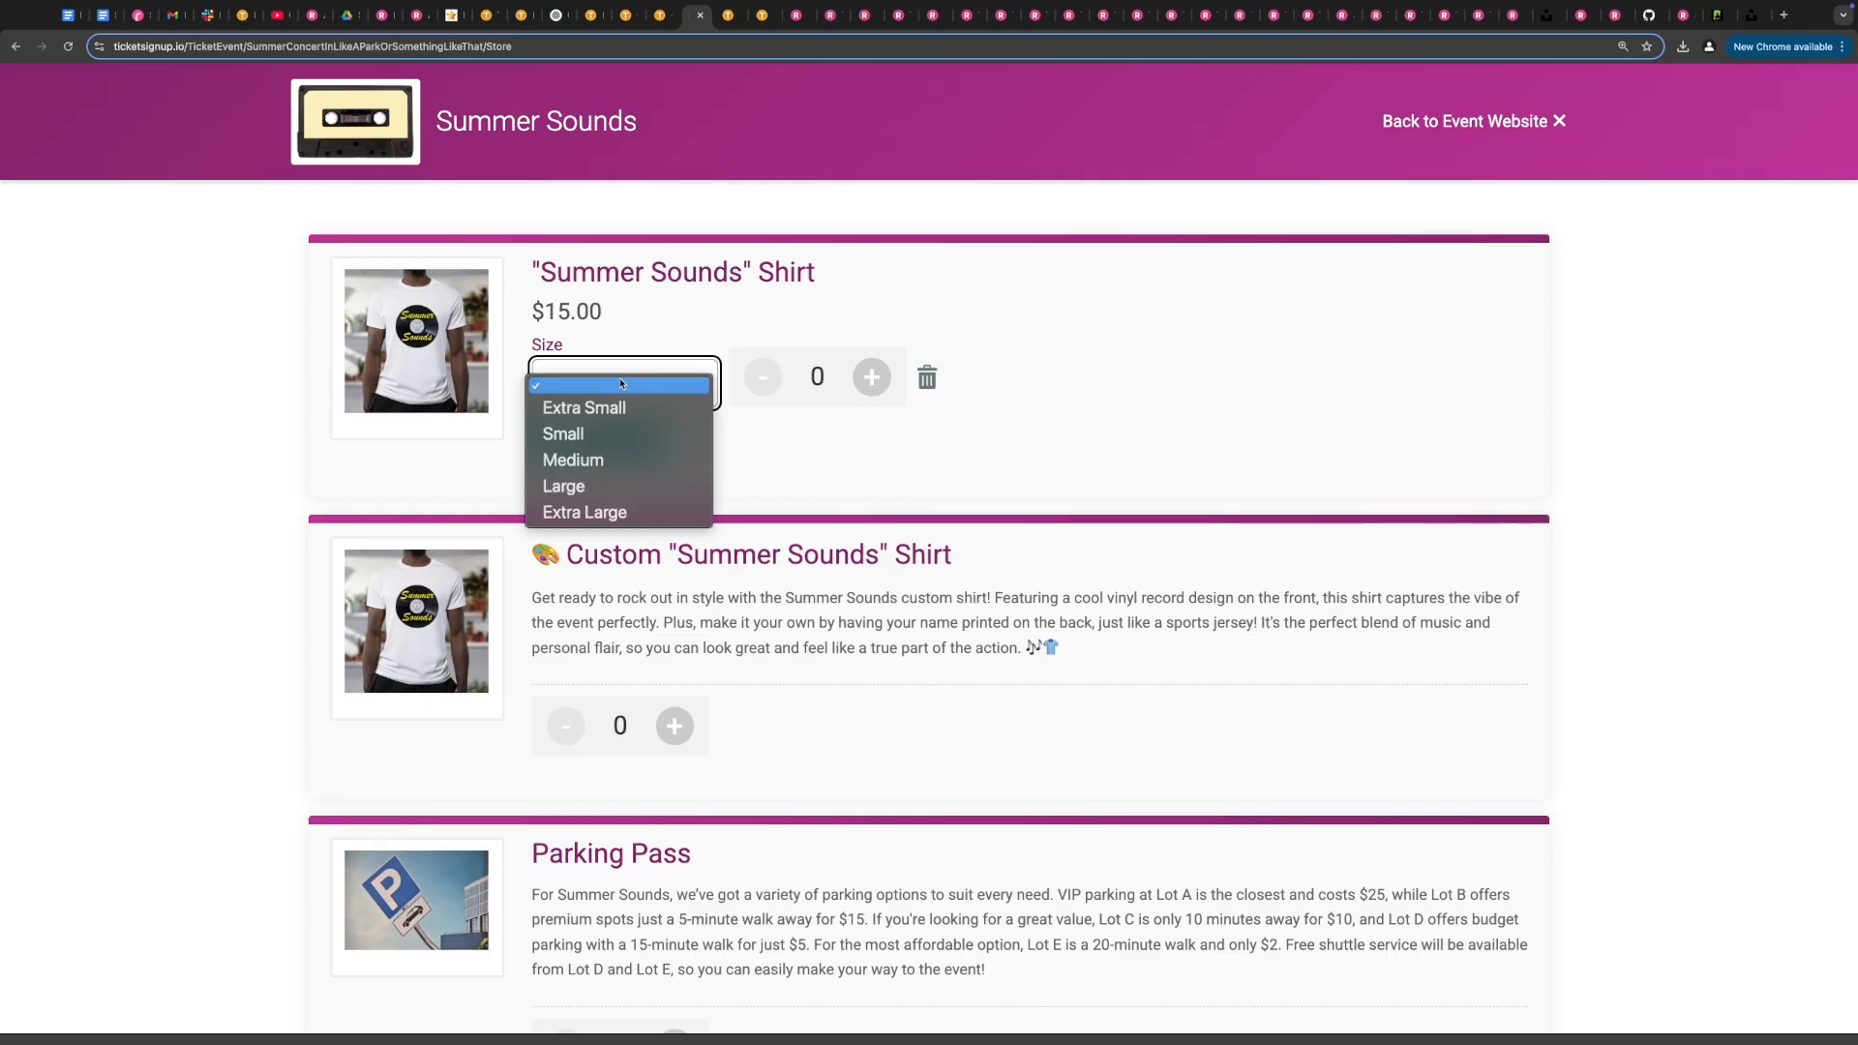
{"action": "left_click", "coordinate": [437, 471]}
{"action": "scroll", "coordinate": [594, 312], "scroll_direction": "down", "scroll_amount": 5}
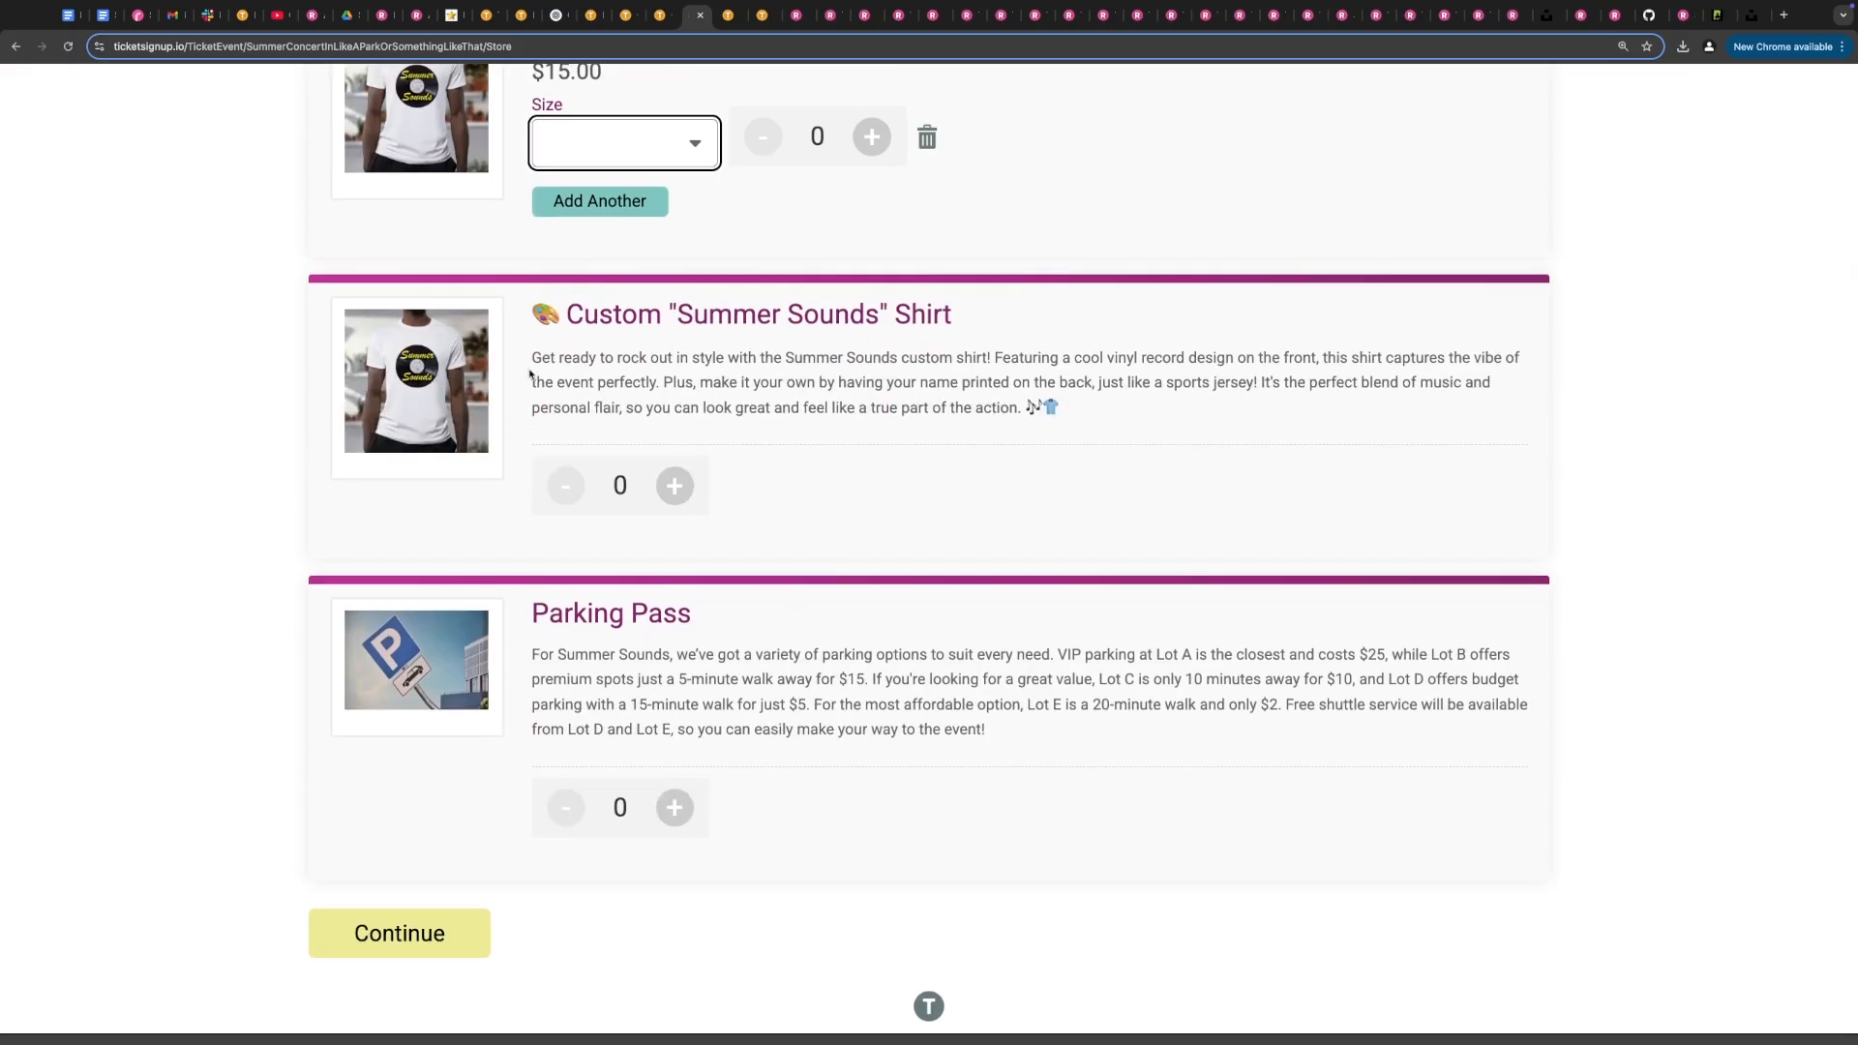
- Add one Custom "Summer Sounds" Shirt in size Medium with "Synup" as the name on the back
{"action": "left_click", "coordinate": [674, 492]}
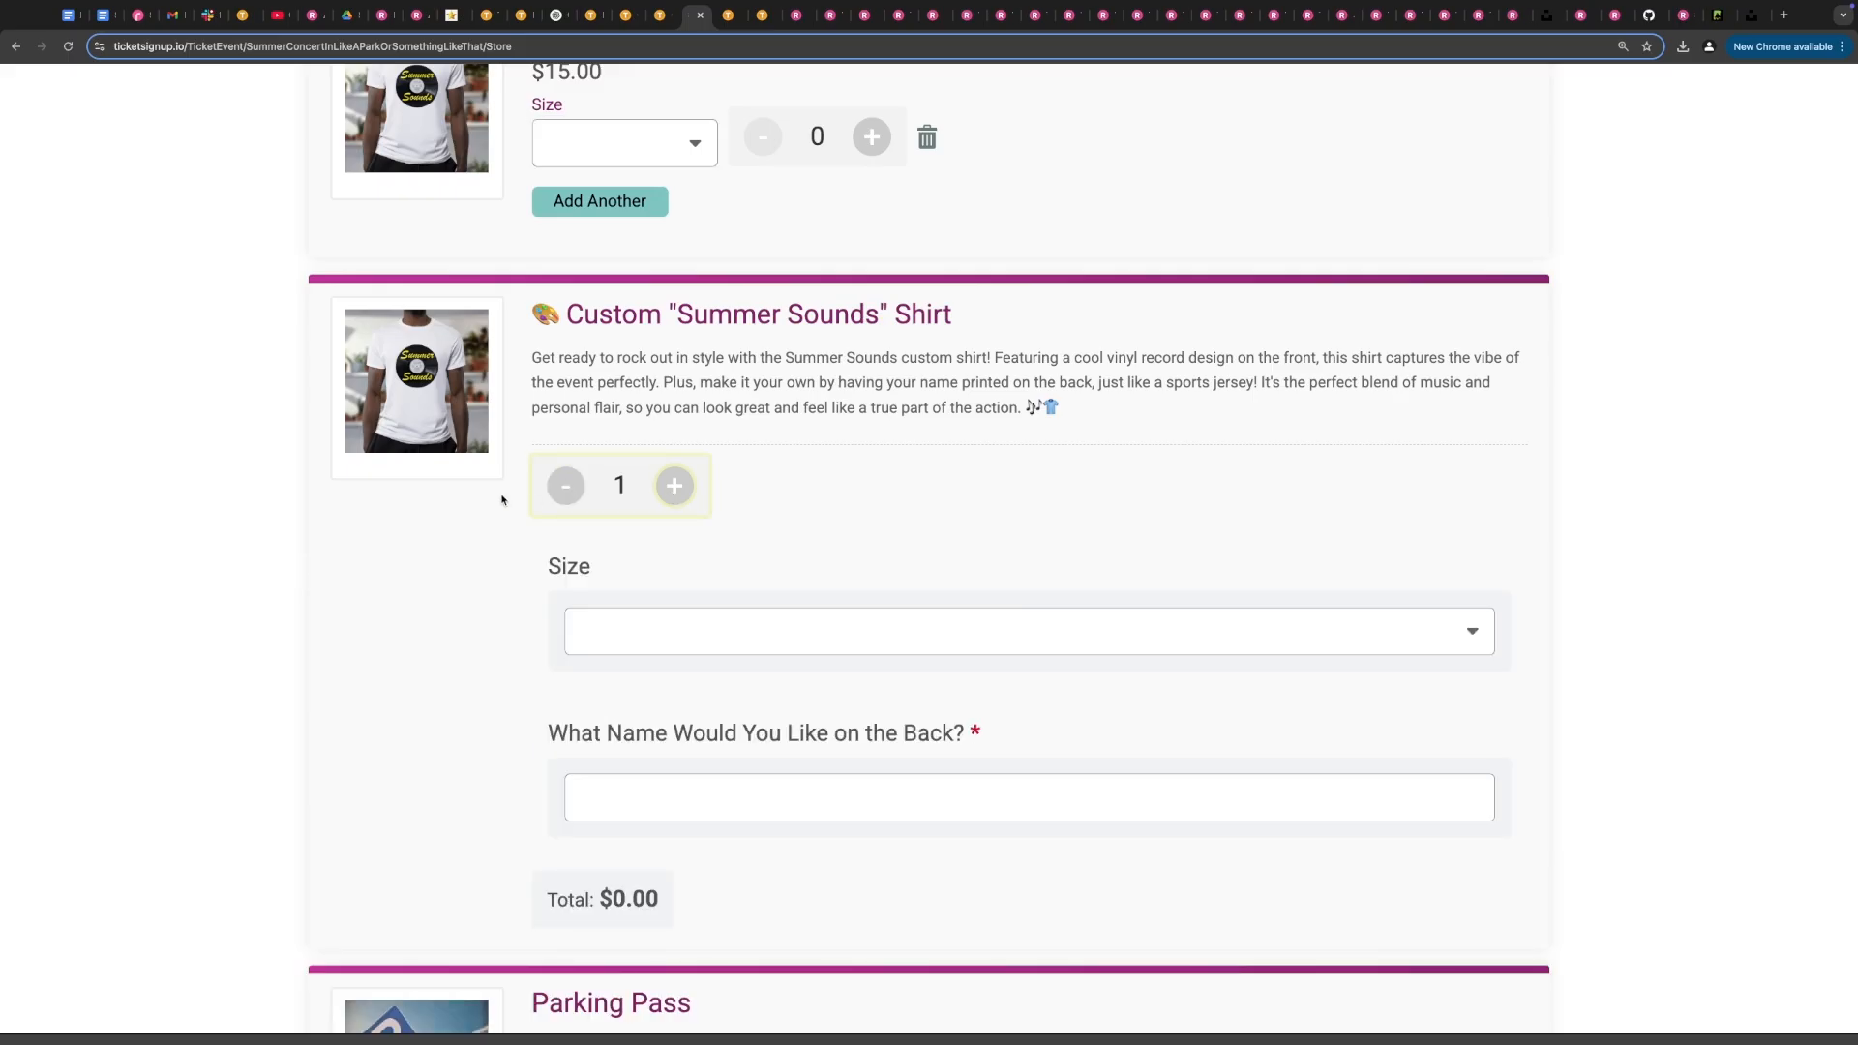
{"action": "scroll", "coordinate": [567, 481], "scroll_direction": "down", "scroll_amount": 3}
{"action": "left_click", "coordinate": [622, 382]}
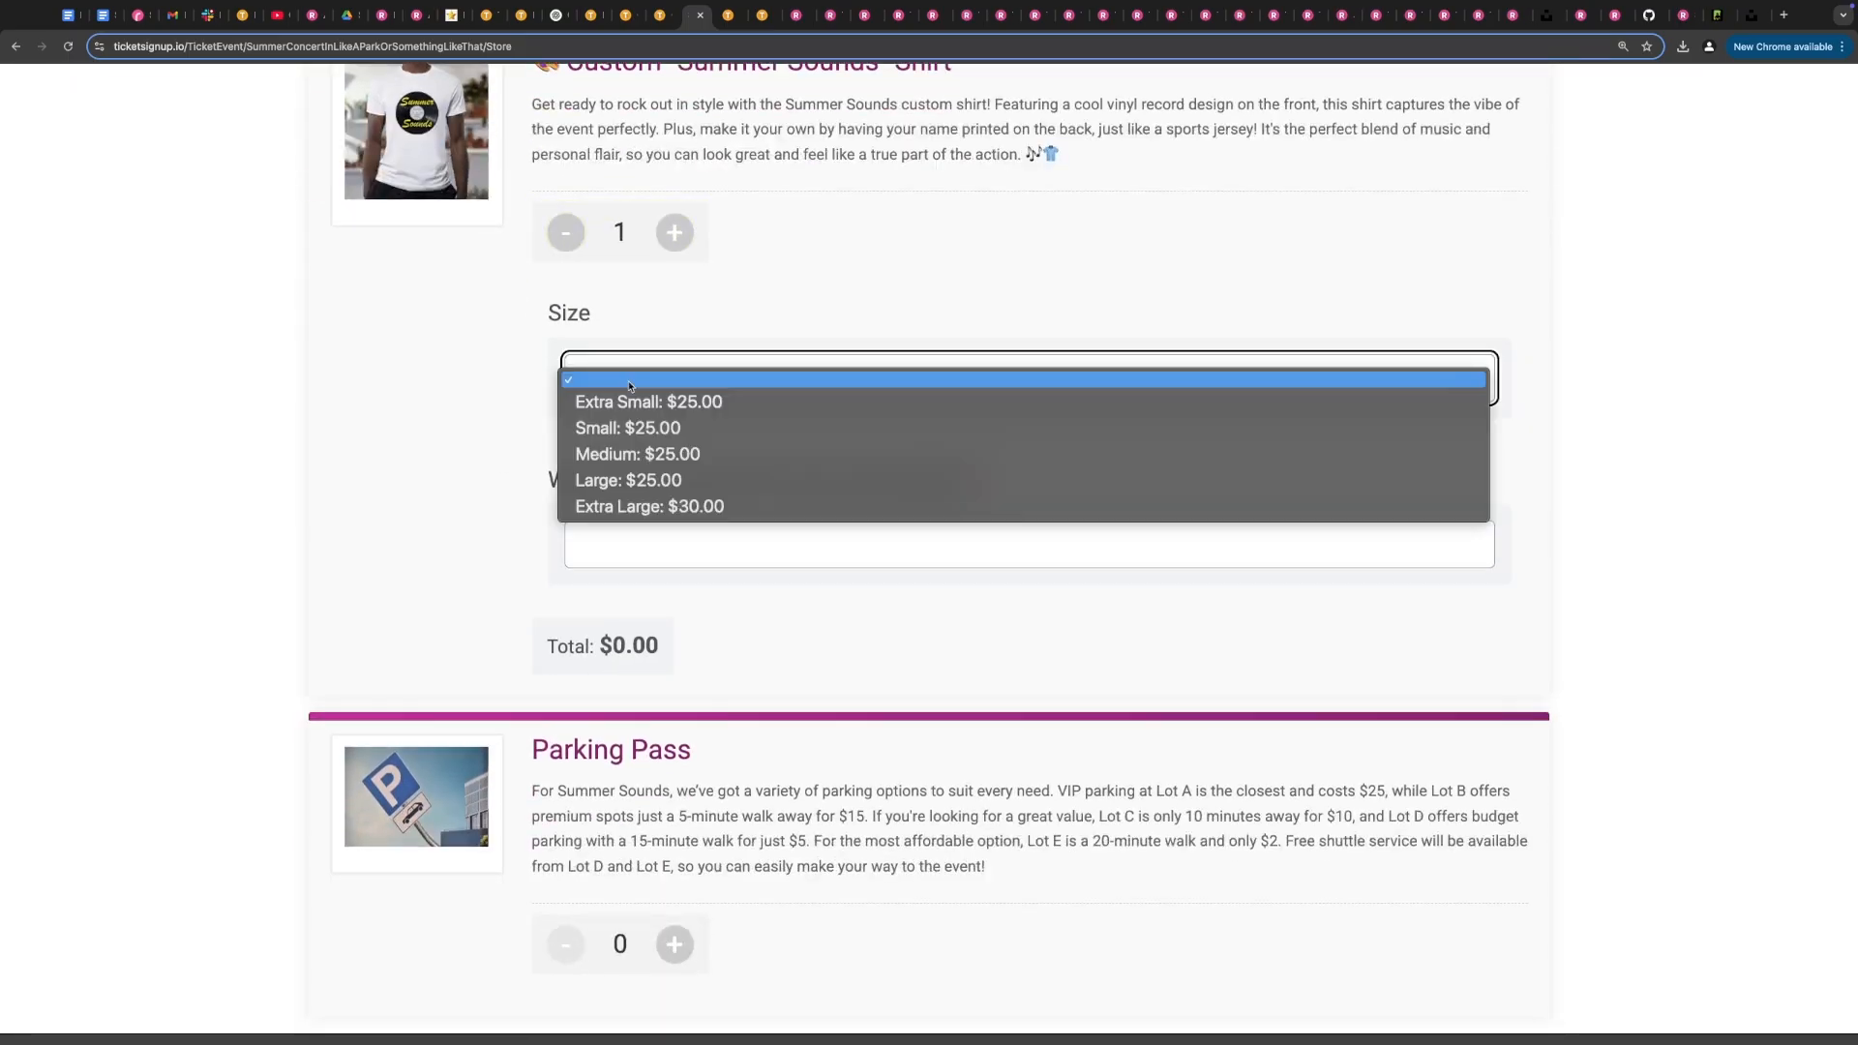
{"action": "left_click", "coordinate": [600, 454]}
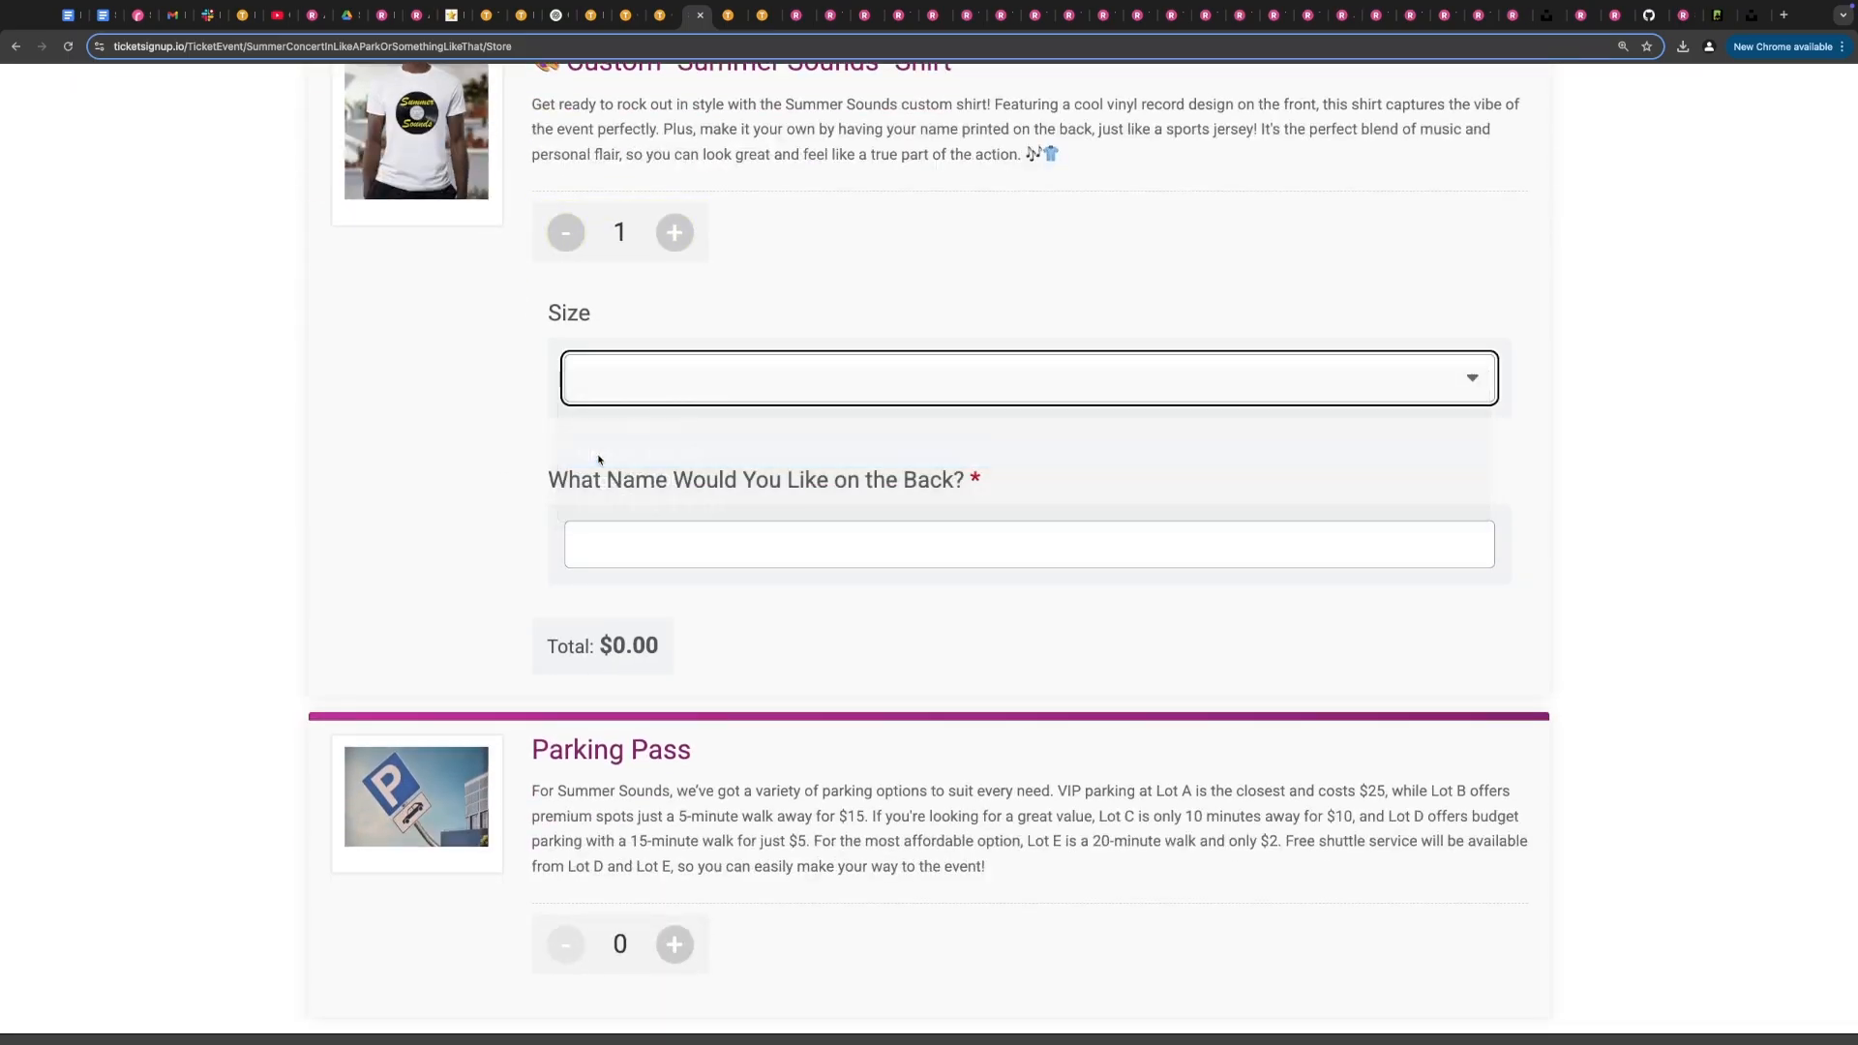
{"action": "left_click", "coordinate": [622, 542]}
{"action": "type", "text": "S"}
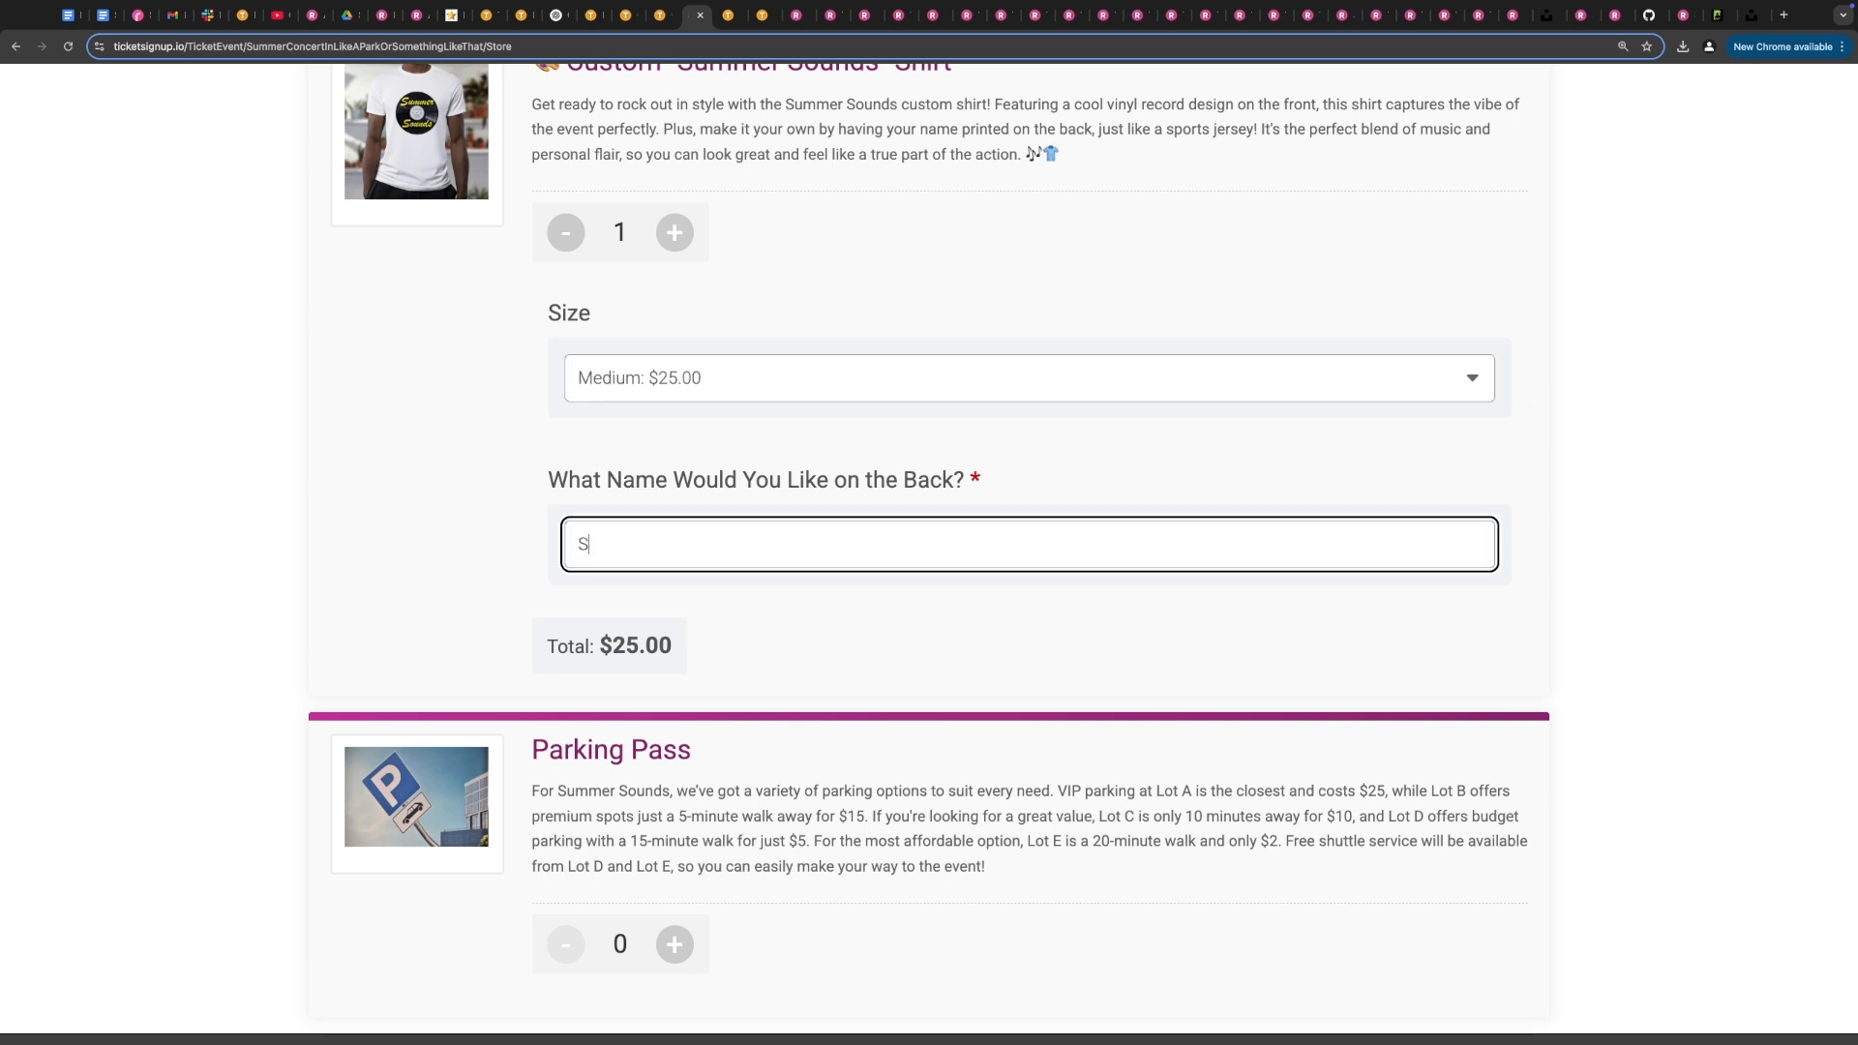
{"action": "type", "text": "ynup"}
- Add a second custom shirt in size Large with "Synup" as the name on the back
{"action": "left_click", "coordinate": [674, 233]}
{"action": "scroll", "coordinate": [278, 437], "scroll_direction": "down", "scroll_amount": 3}
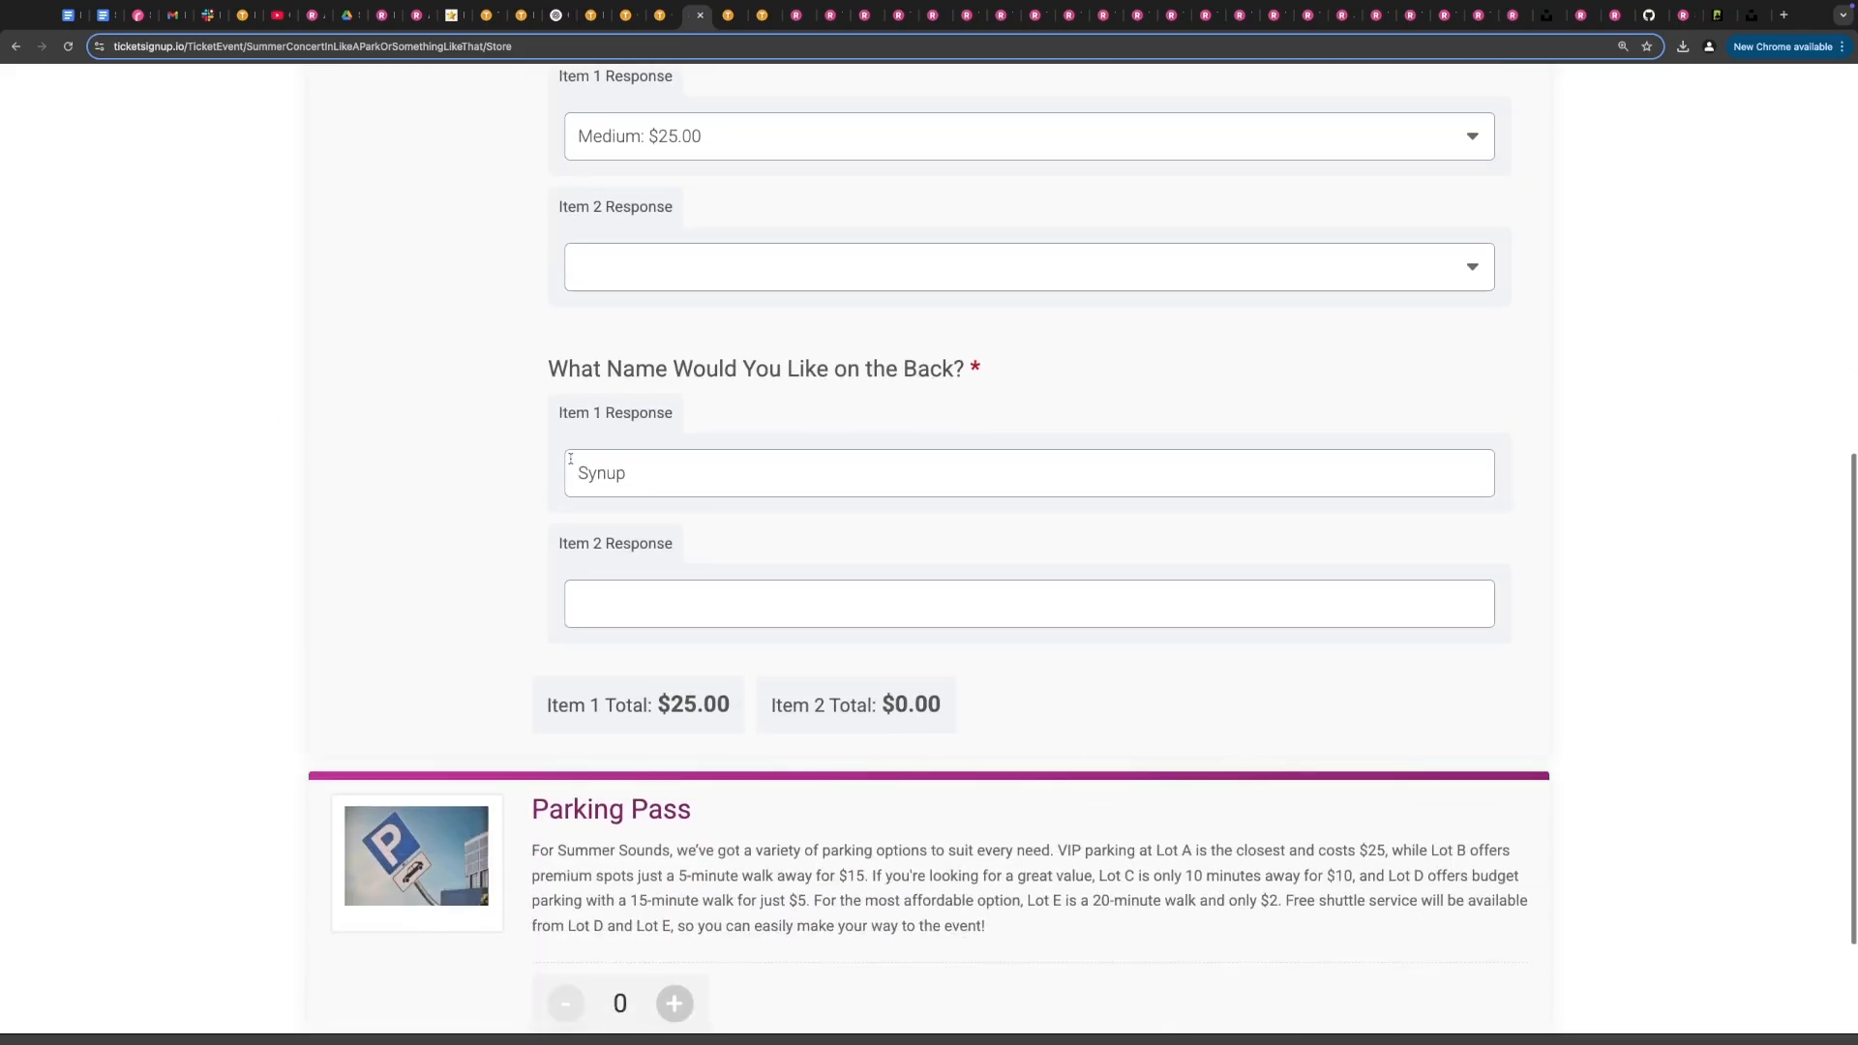
{"action": "left_click", "coordinate": [592, 267]}
{"action": "left_click", "coordinate": [566, 368]}
{"action": "scroll", "coordinate": [425, 588], "scroll_direction": "down", "scroll_amount": 2}
{"action": "left_click", "coordinate": [597, 412]}
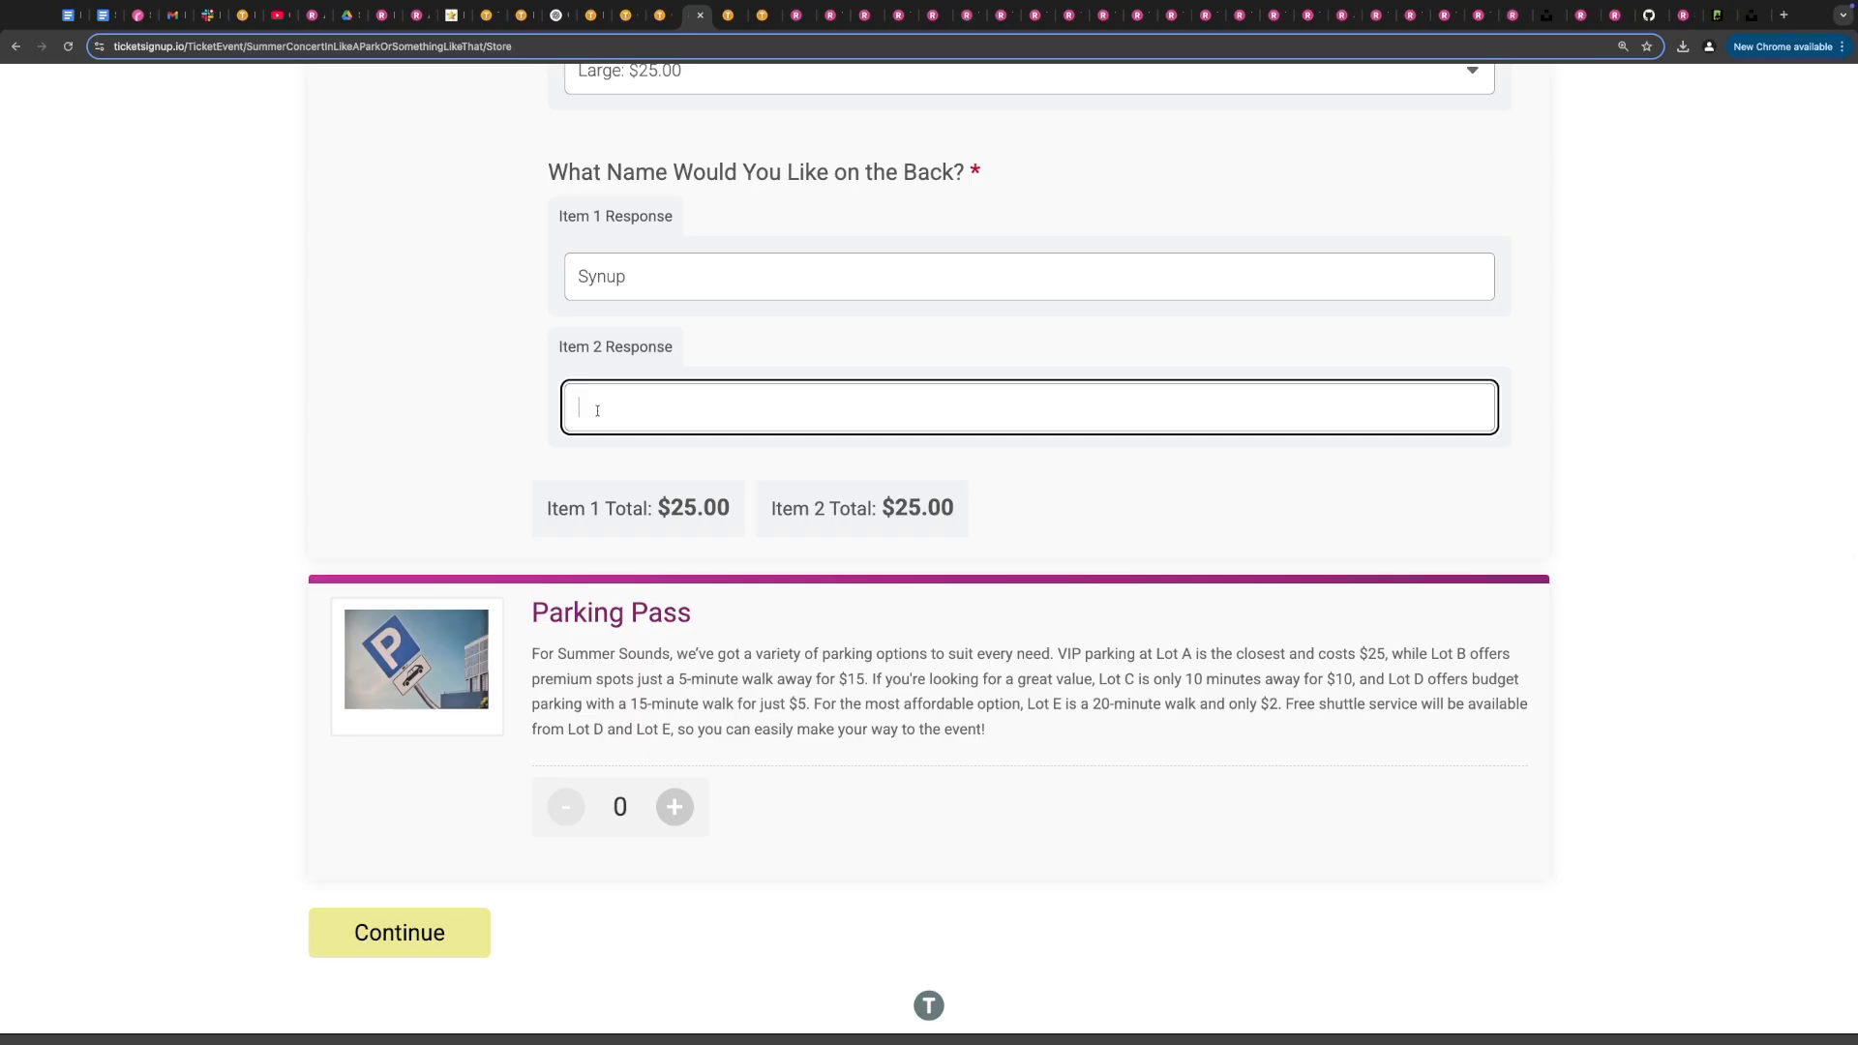
{"action": "type", "text": "Synup"}
{"action": "left_click", "coordinate": [489, 508]}
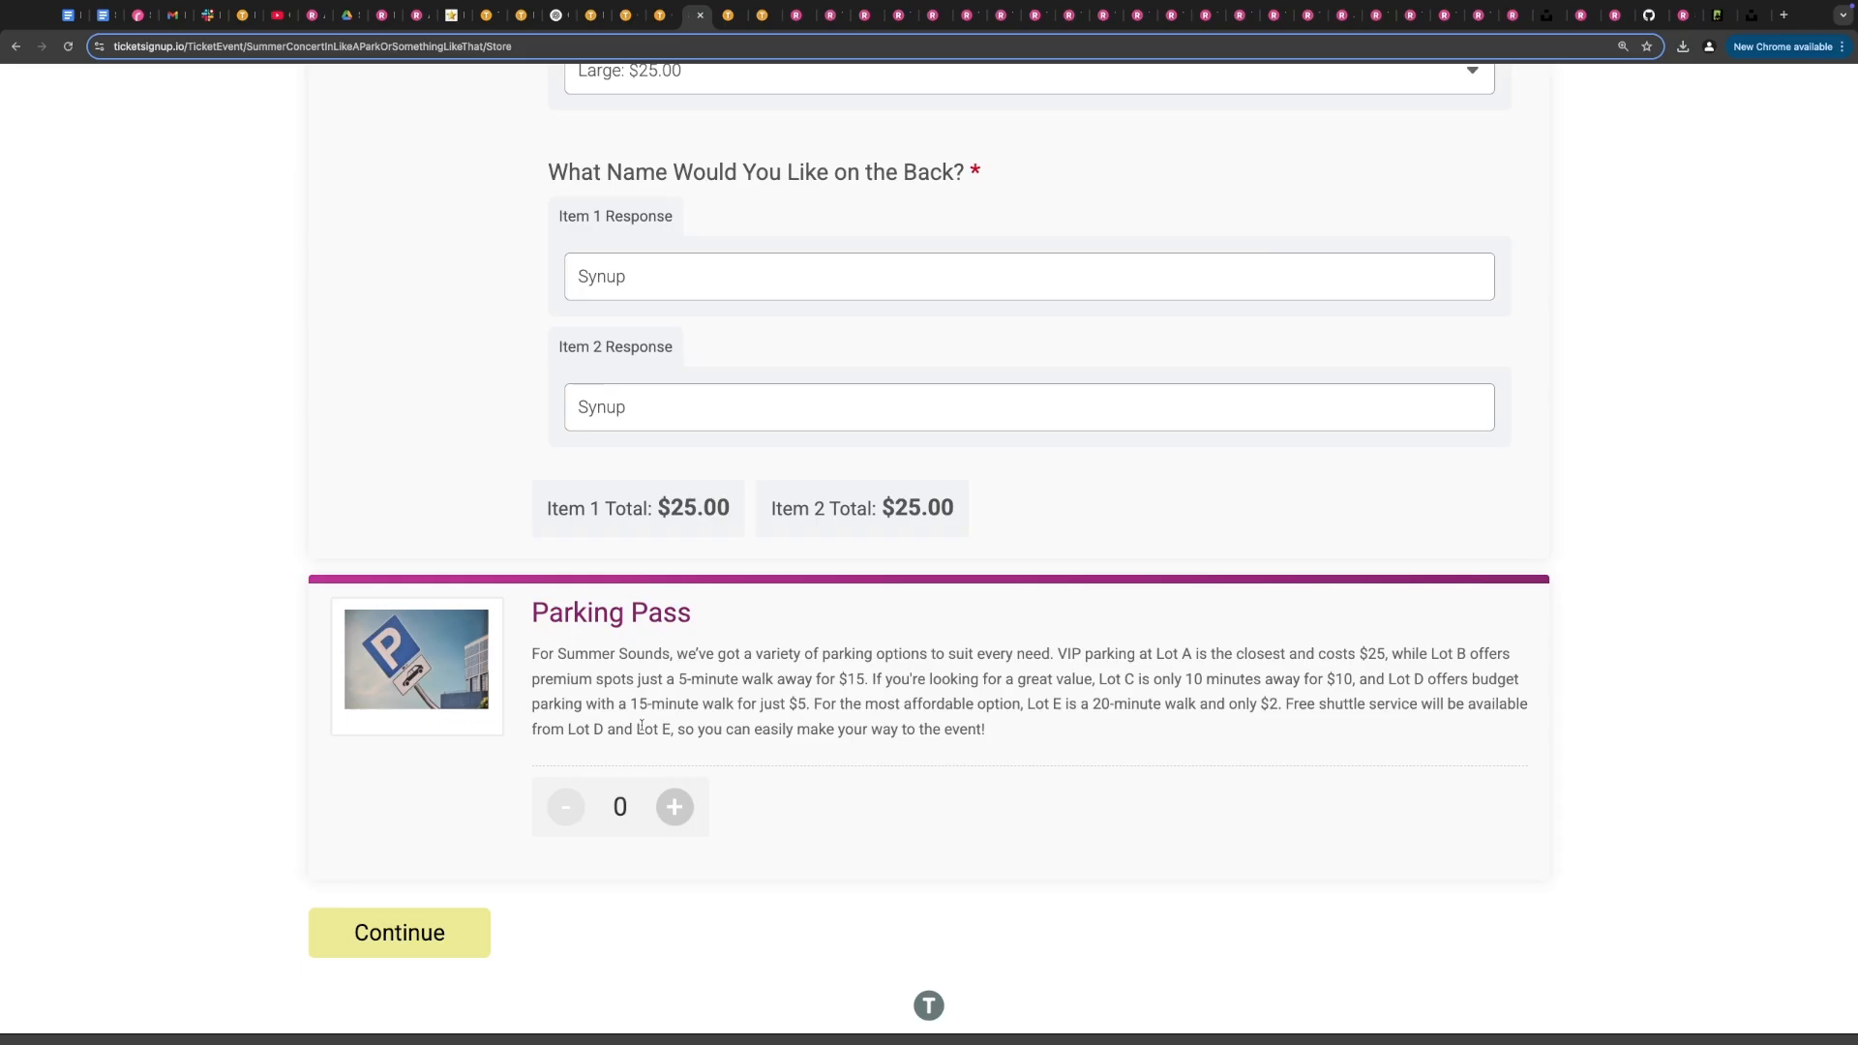
- Add one Parking Pass for Lot C - 10 Minutes Away and toggle the handicap parking option on and back off
{"action": "left_click", "coordinate": [673, 808]}
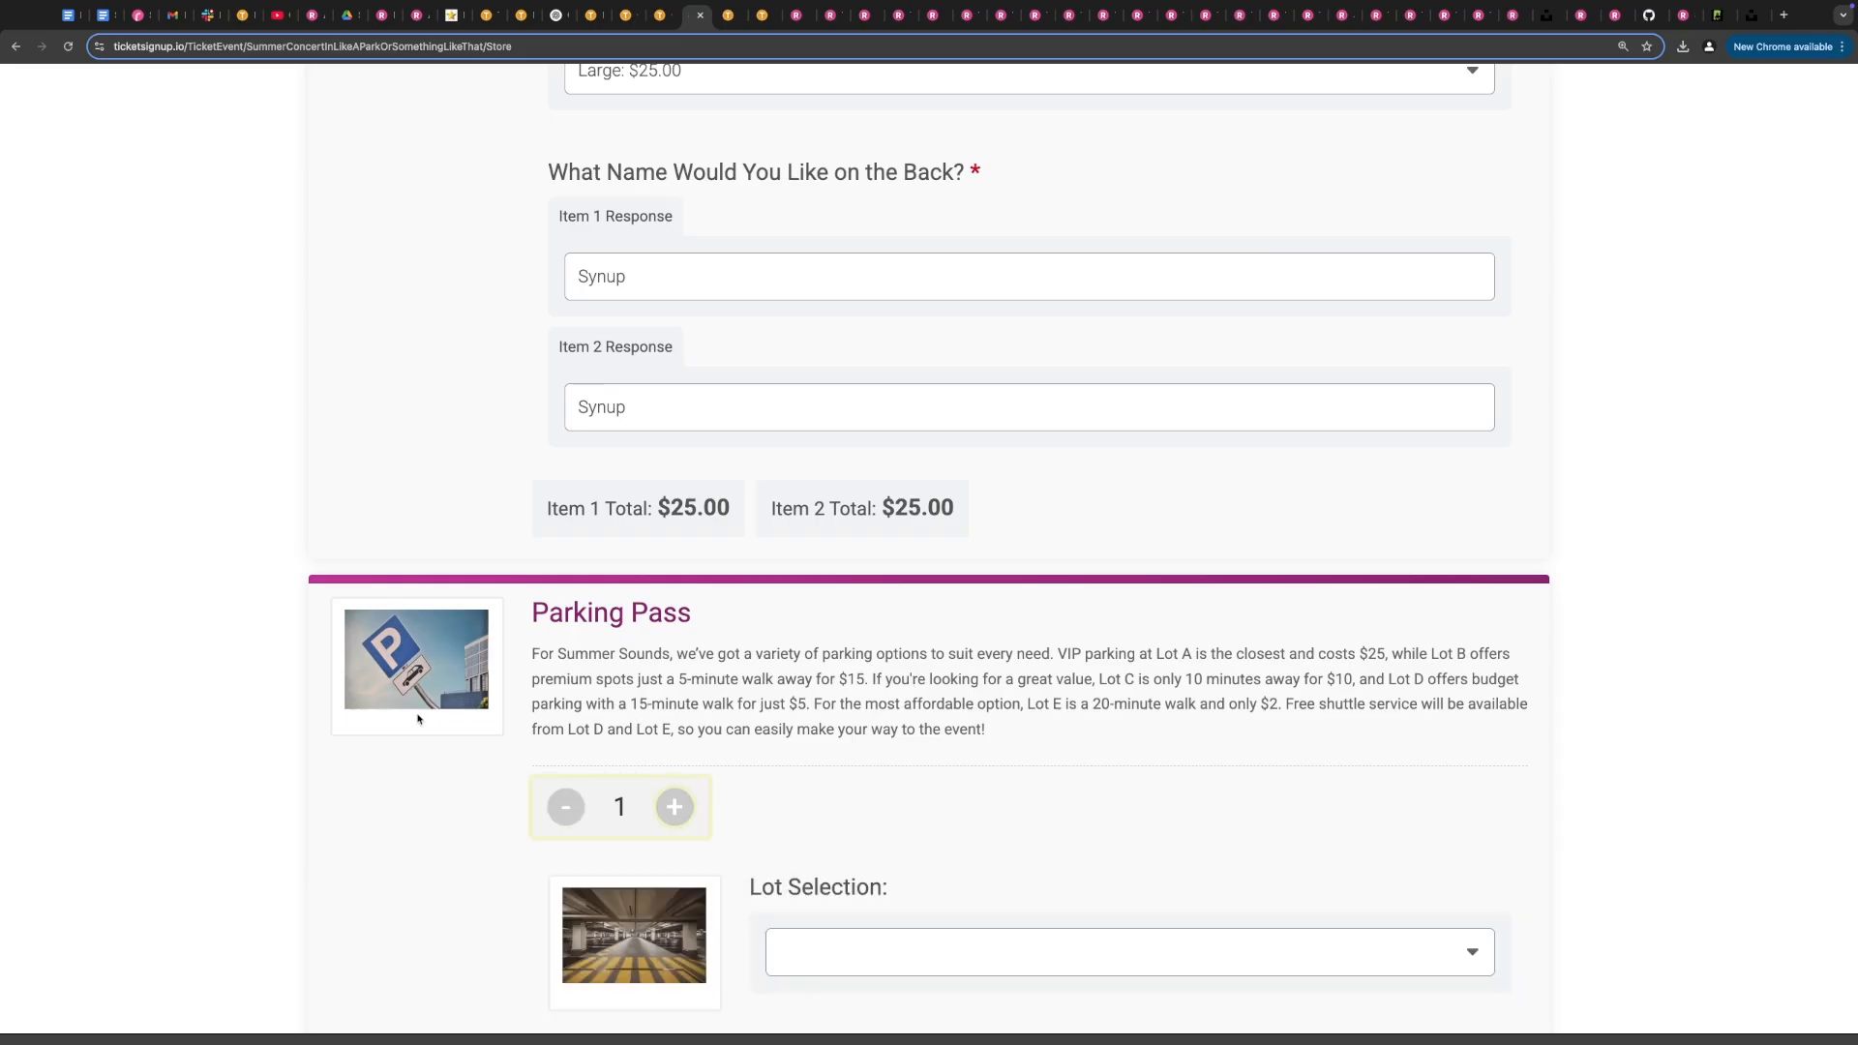
{"action": "scroll", "coordinate": [416, 718], "scroll_direction": "down", "scroll_amount": 5}
{"action": "scroll", "coordinate": [481, 402], "scroll_direction": "up", "scroll_amount": 1}
{"action": "left_click", "coordinate": [851, 514]}
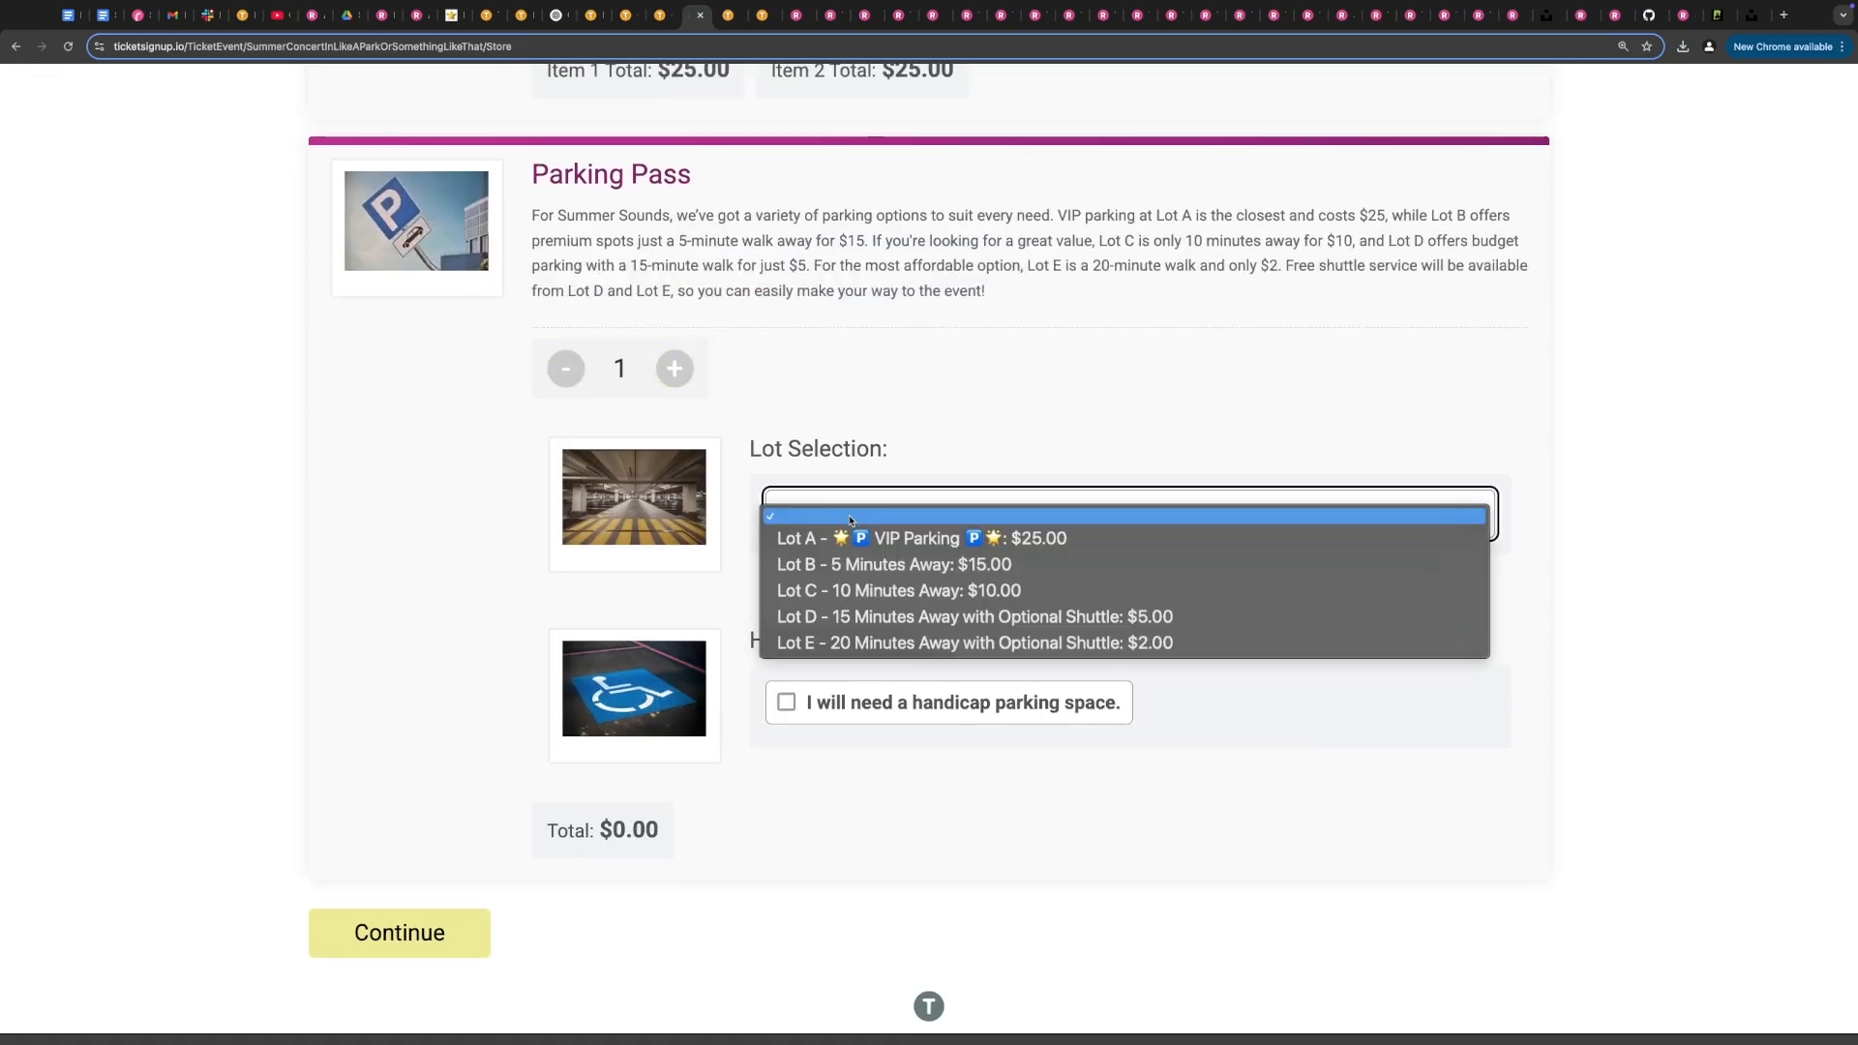
{"action": "left_click", "coordinate": [906, 591]}
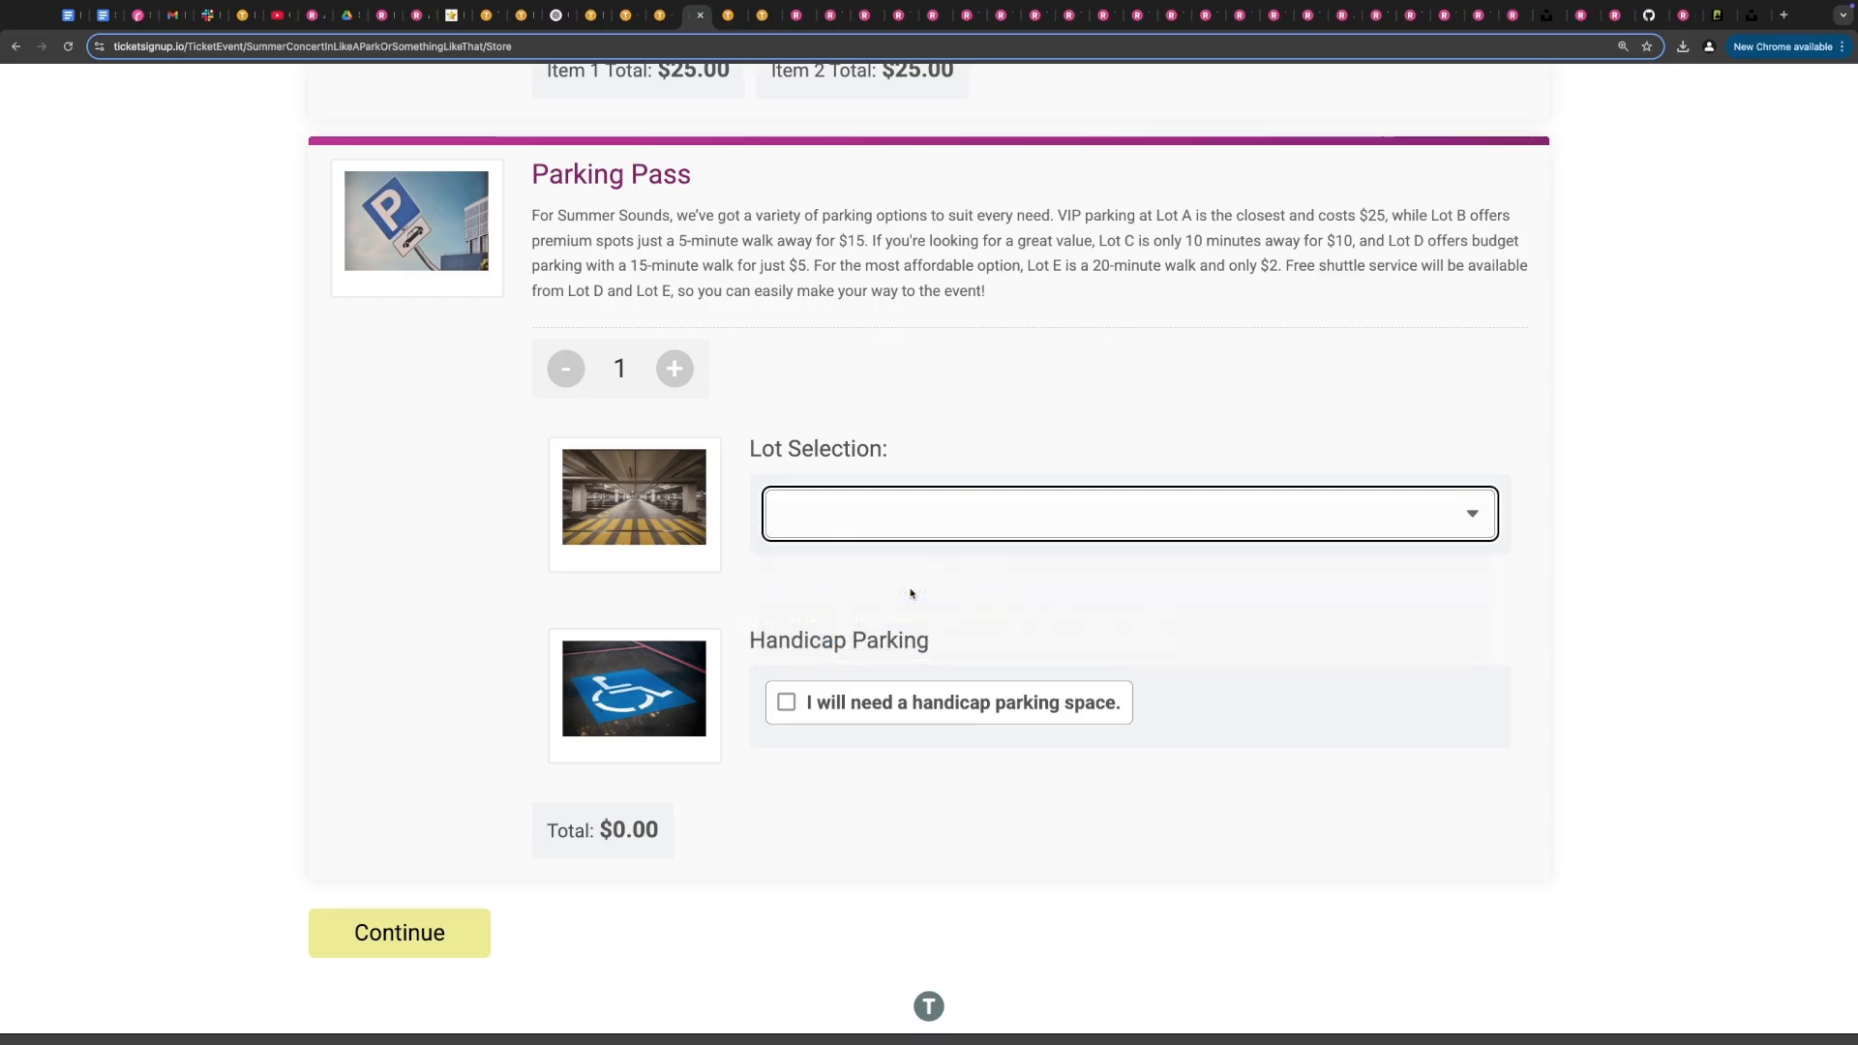
{"action": "left_click", "coordinate": [786, 702]}
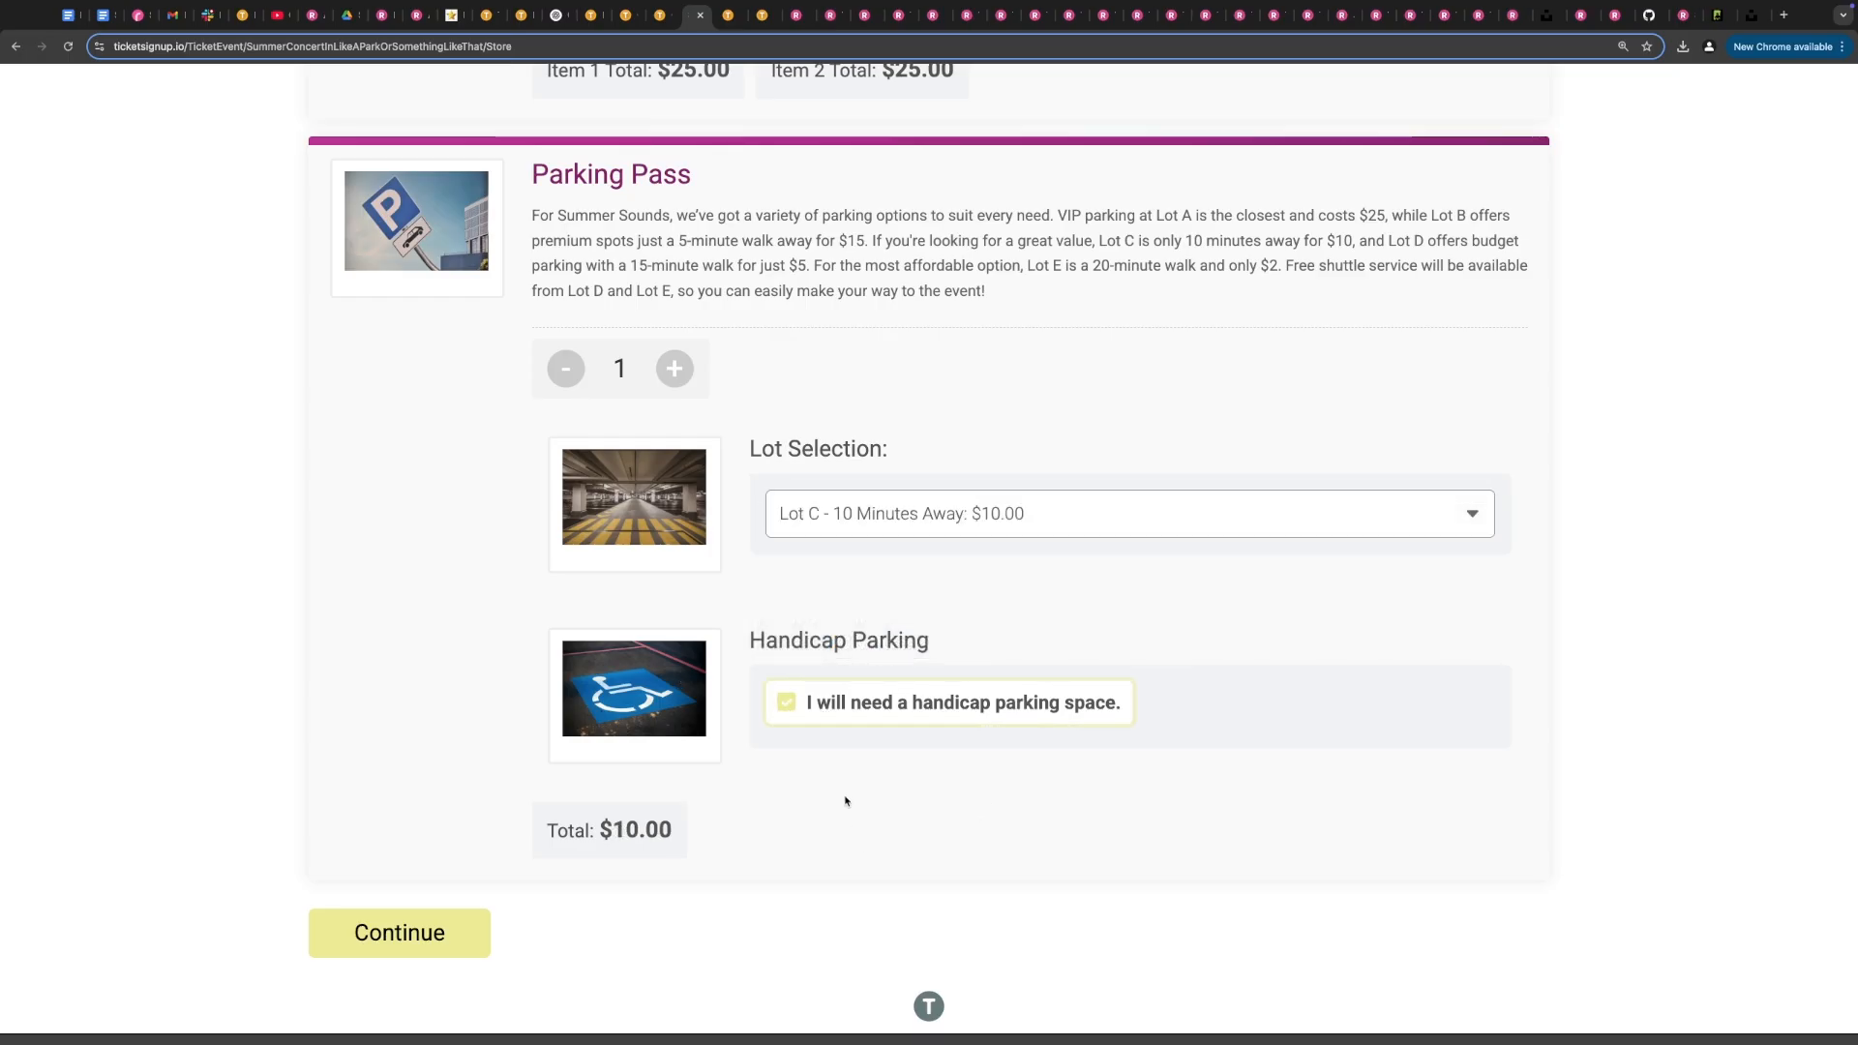
{"action": "left_click", "coordinate": [786, 702]}
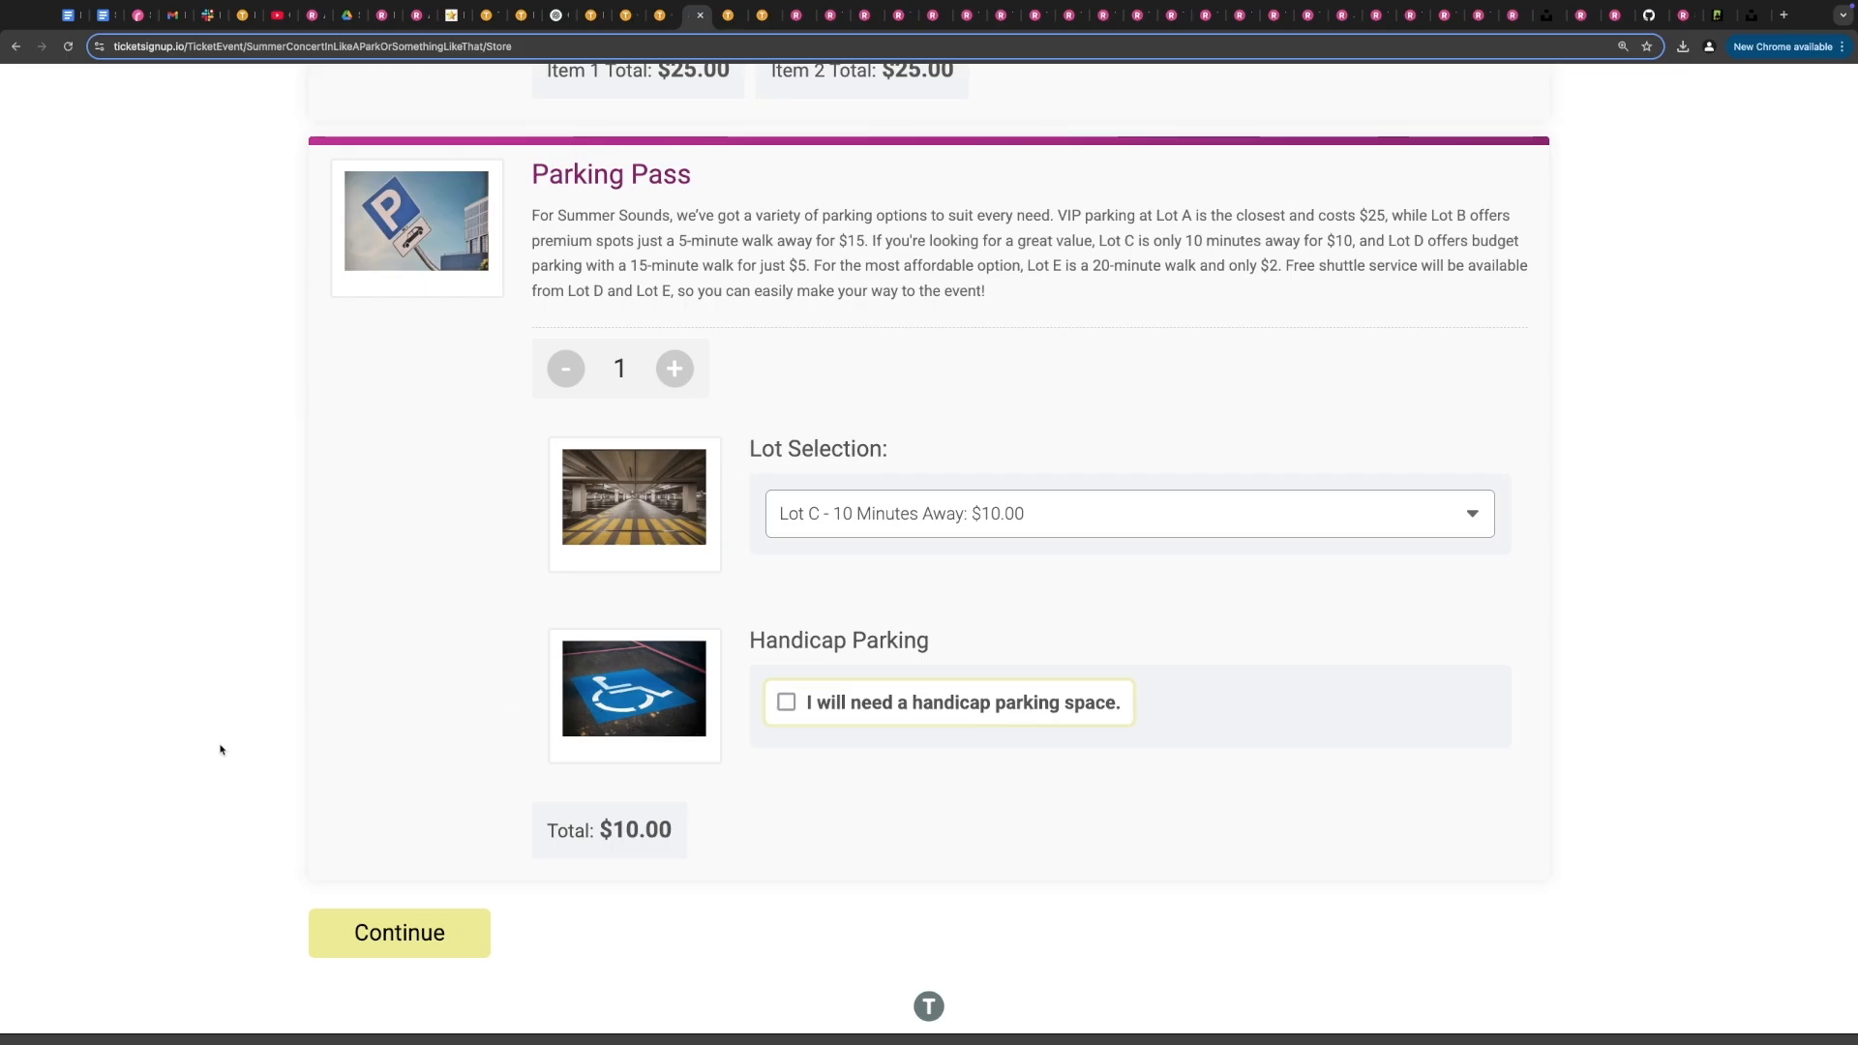
- Review the custom shirt and Parking Pass selections and continue with the store order
{"action": "scroll", "coordinate": [220, 750], "scroll_direction": "up", "scroll_amount": 6}
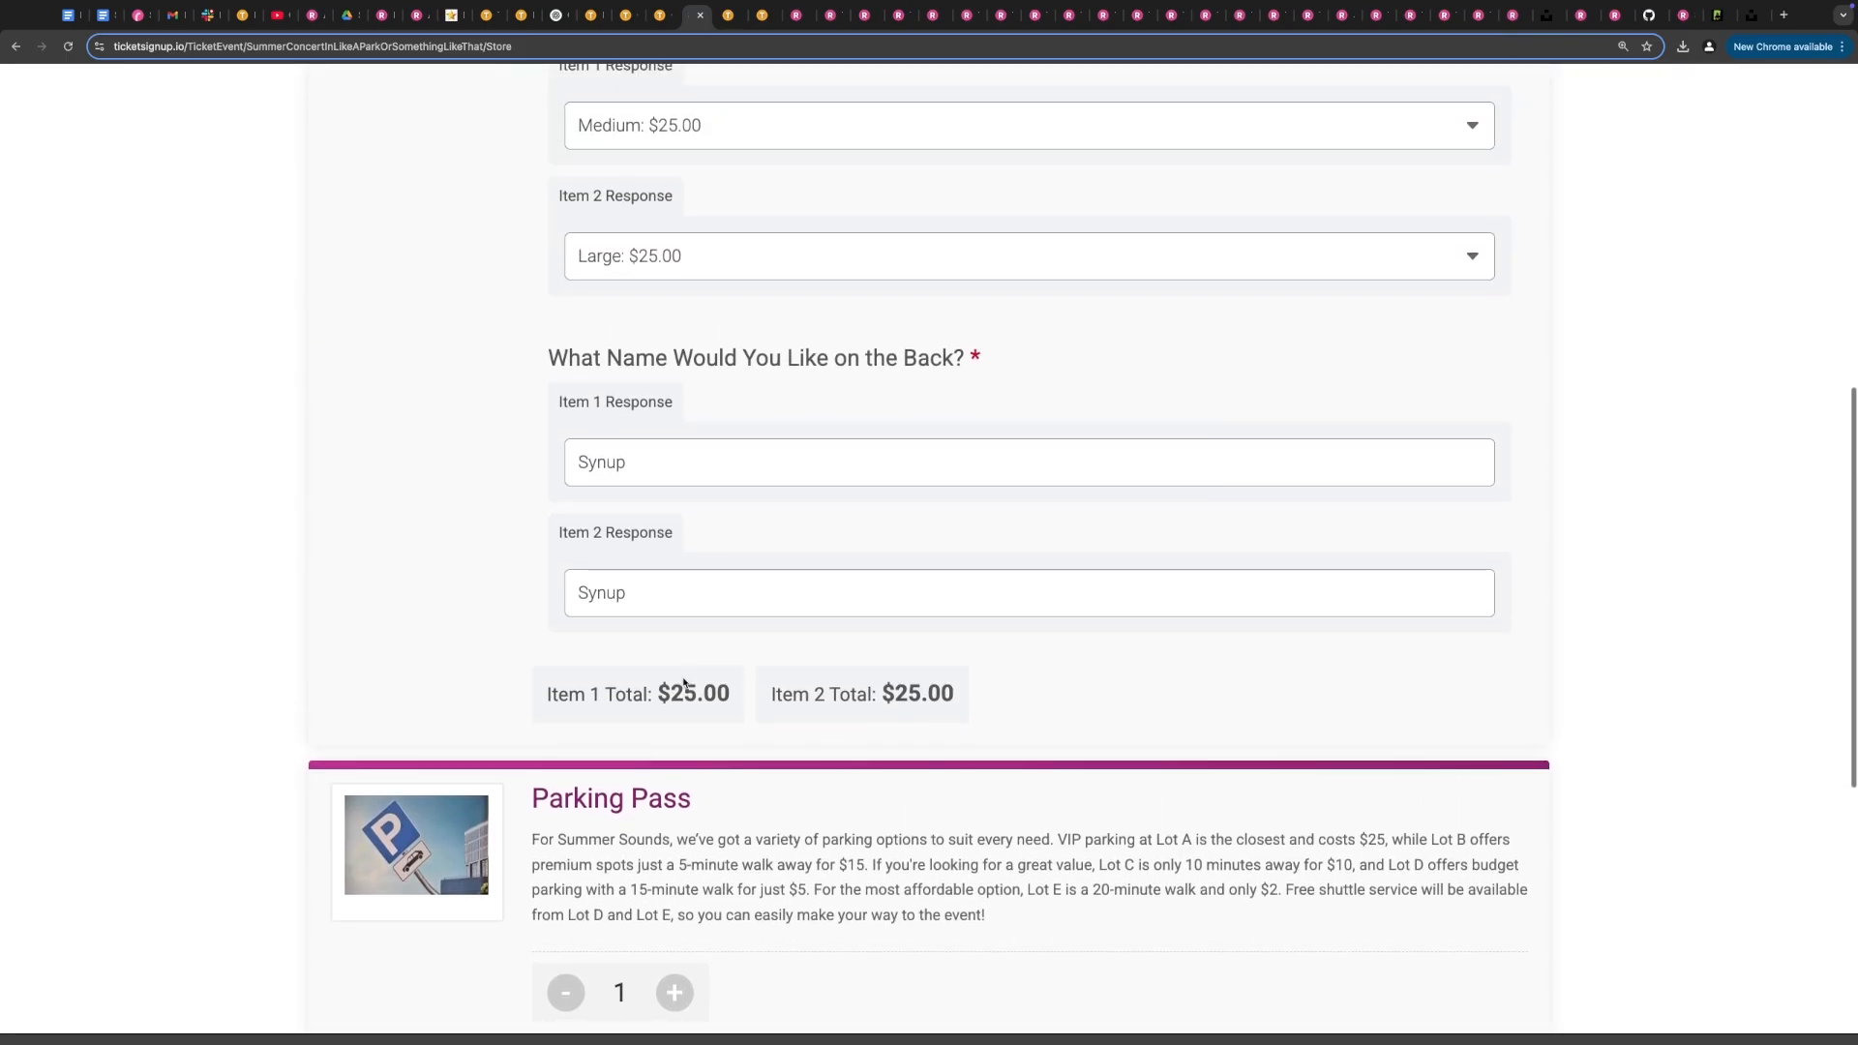
{"action": "scroll", "coordinate": [683, 683], "scroll_direction": "down", "scroll_amount": 6}
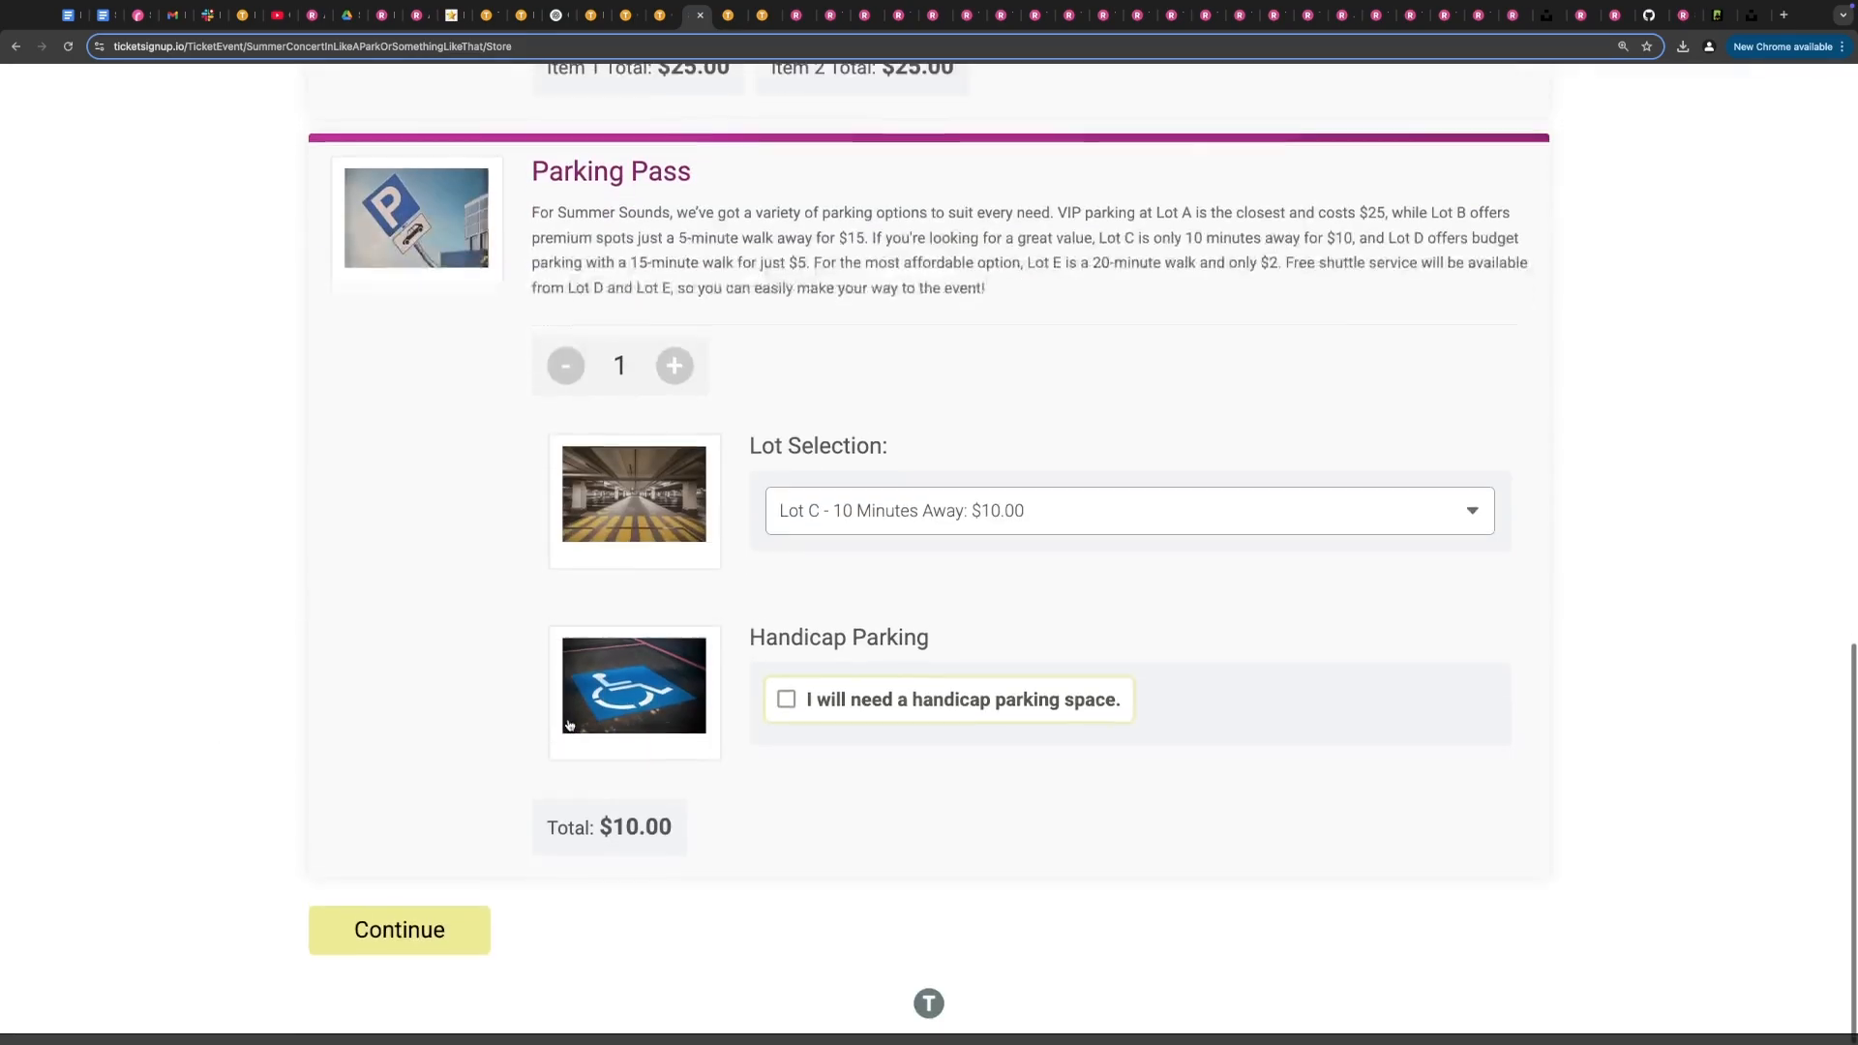
{"action": "left_click", "coordinate": [396, 930]}
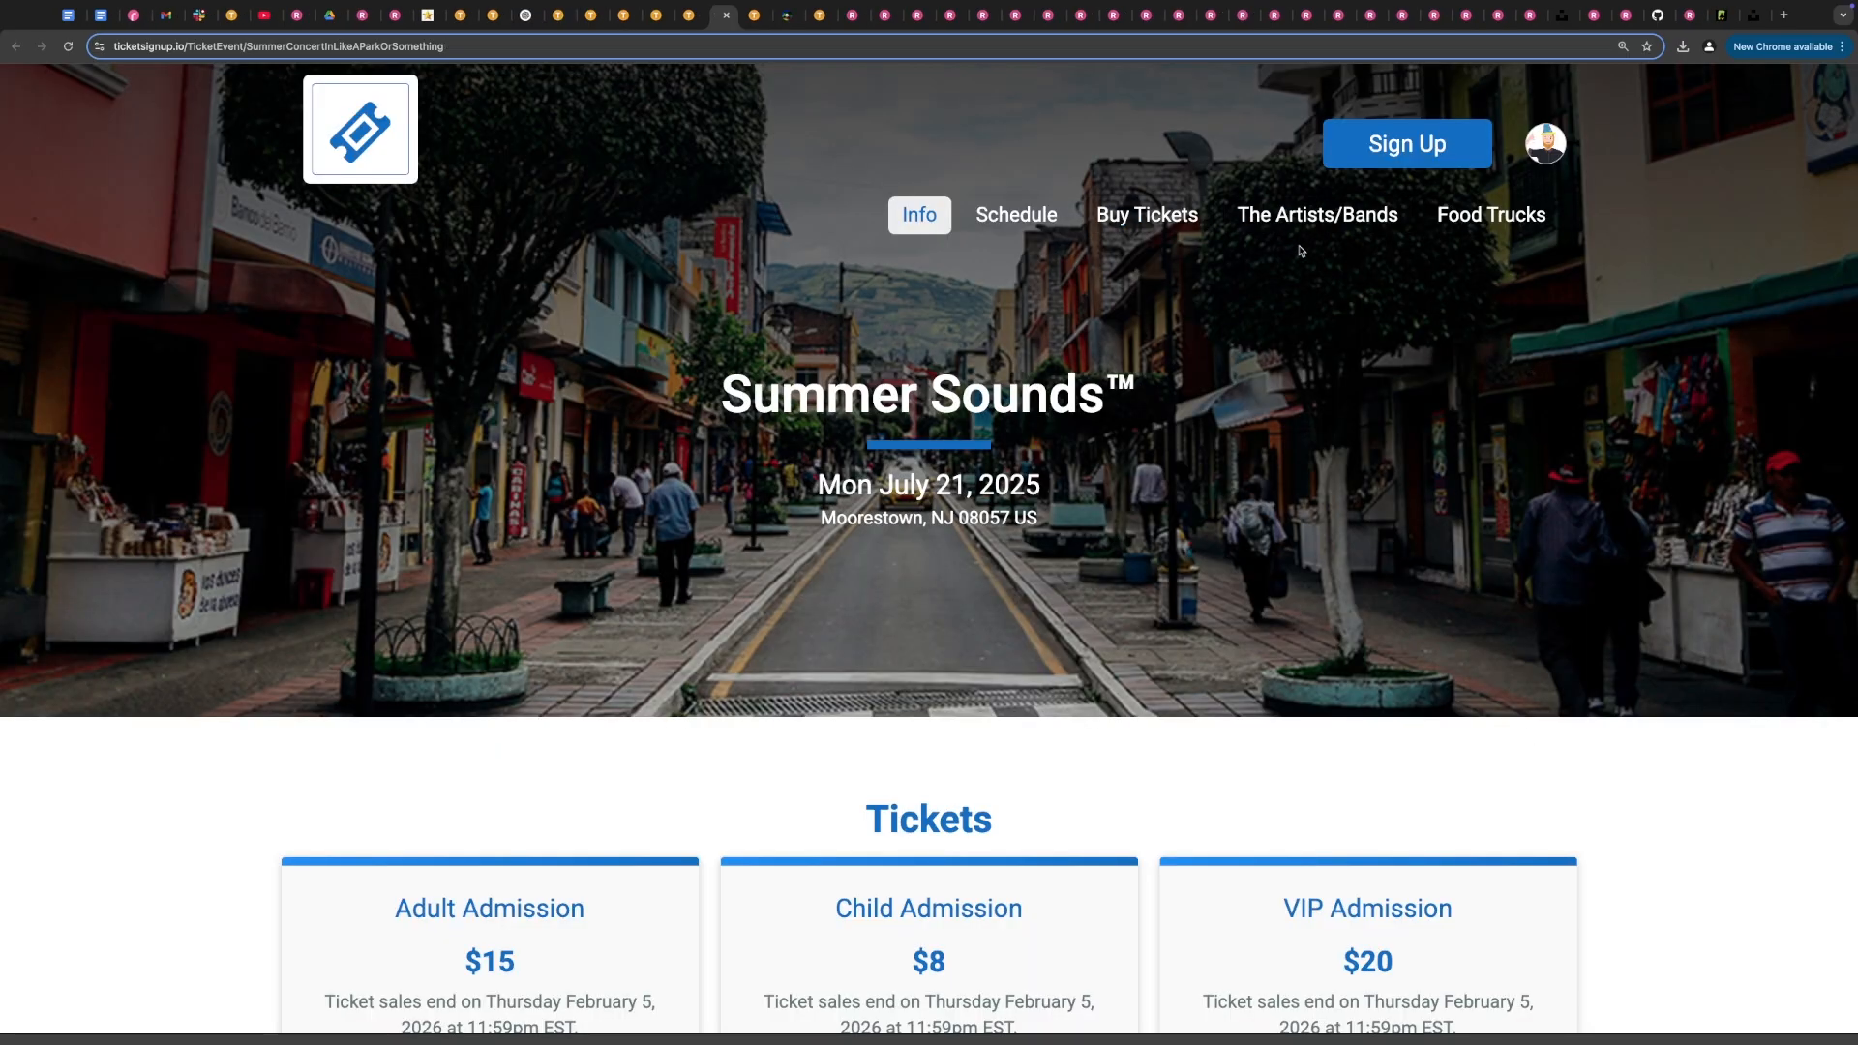
- Open the Summer Sounds™ event dashboard and go to its Store Setup page
{"action": "left_click", "coordinate": [1559, 133]}
{"action": "left_click", "coordinate": [1343, 163]}
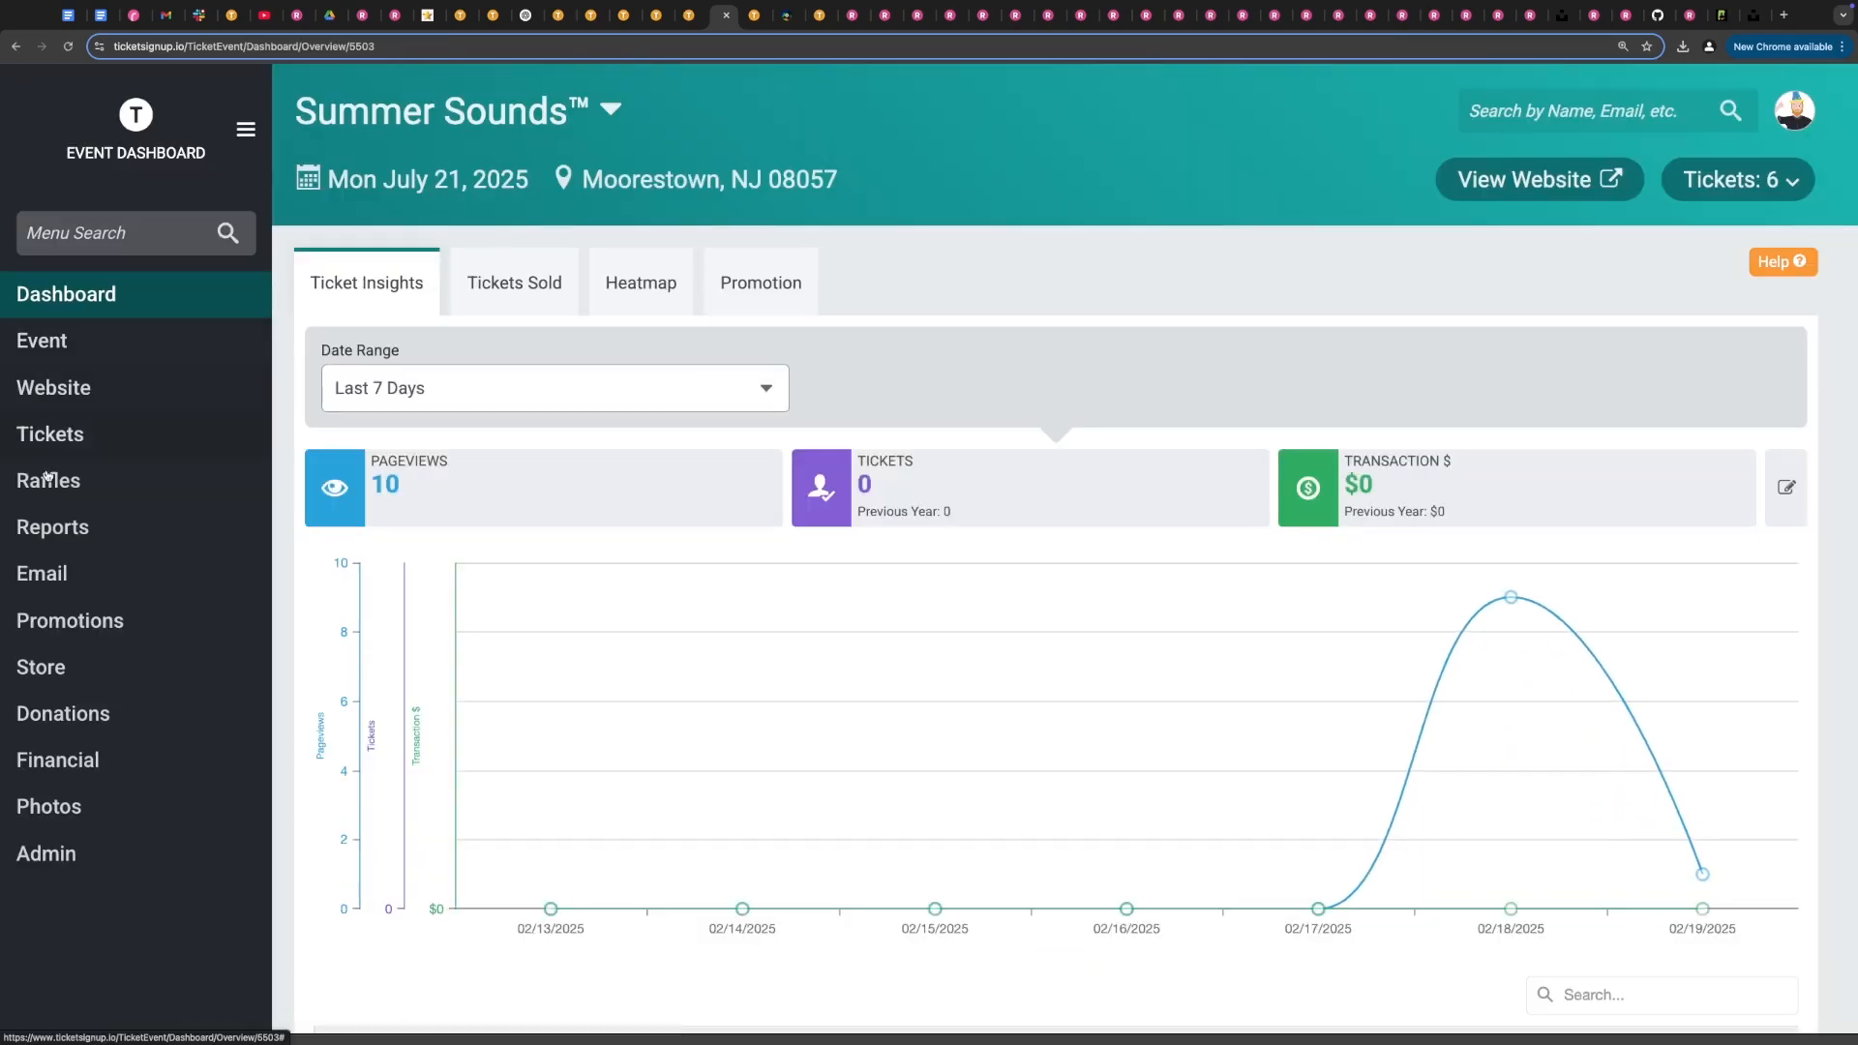
{"action": "scroll", "coordinate": [21, 477], "scroll_direction": "down", "scroll_amount": 1}
{"action": "scroll", "coordinate": [21, 477], "scroll_direction": "down", "scroll_amount": 2}
{"action": "left_click", "coordinate": [66, 524]}
{"action": "left_click", "coordinate": [101, 587]}
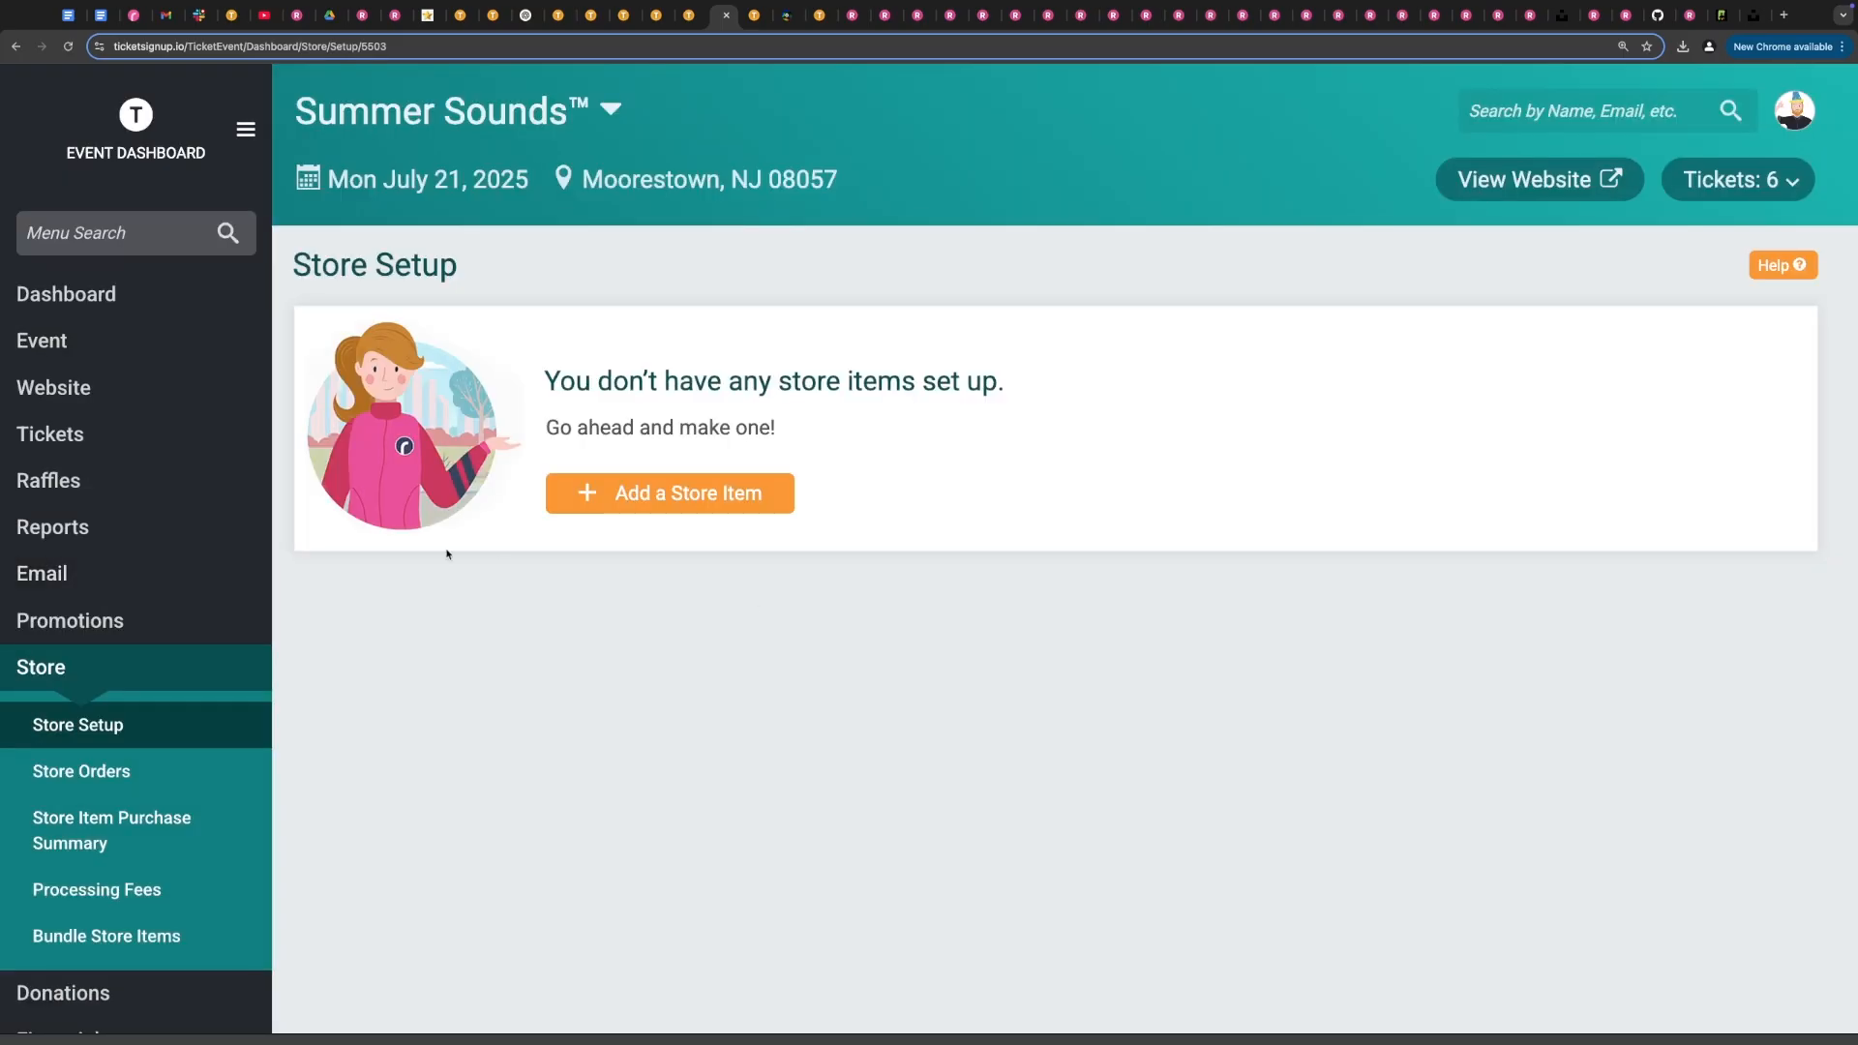
- Start creating a calculated store item and go to the event's question list to set up its question
{"action": "left_click", "coordinate": [648, 502]}
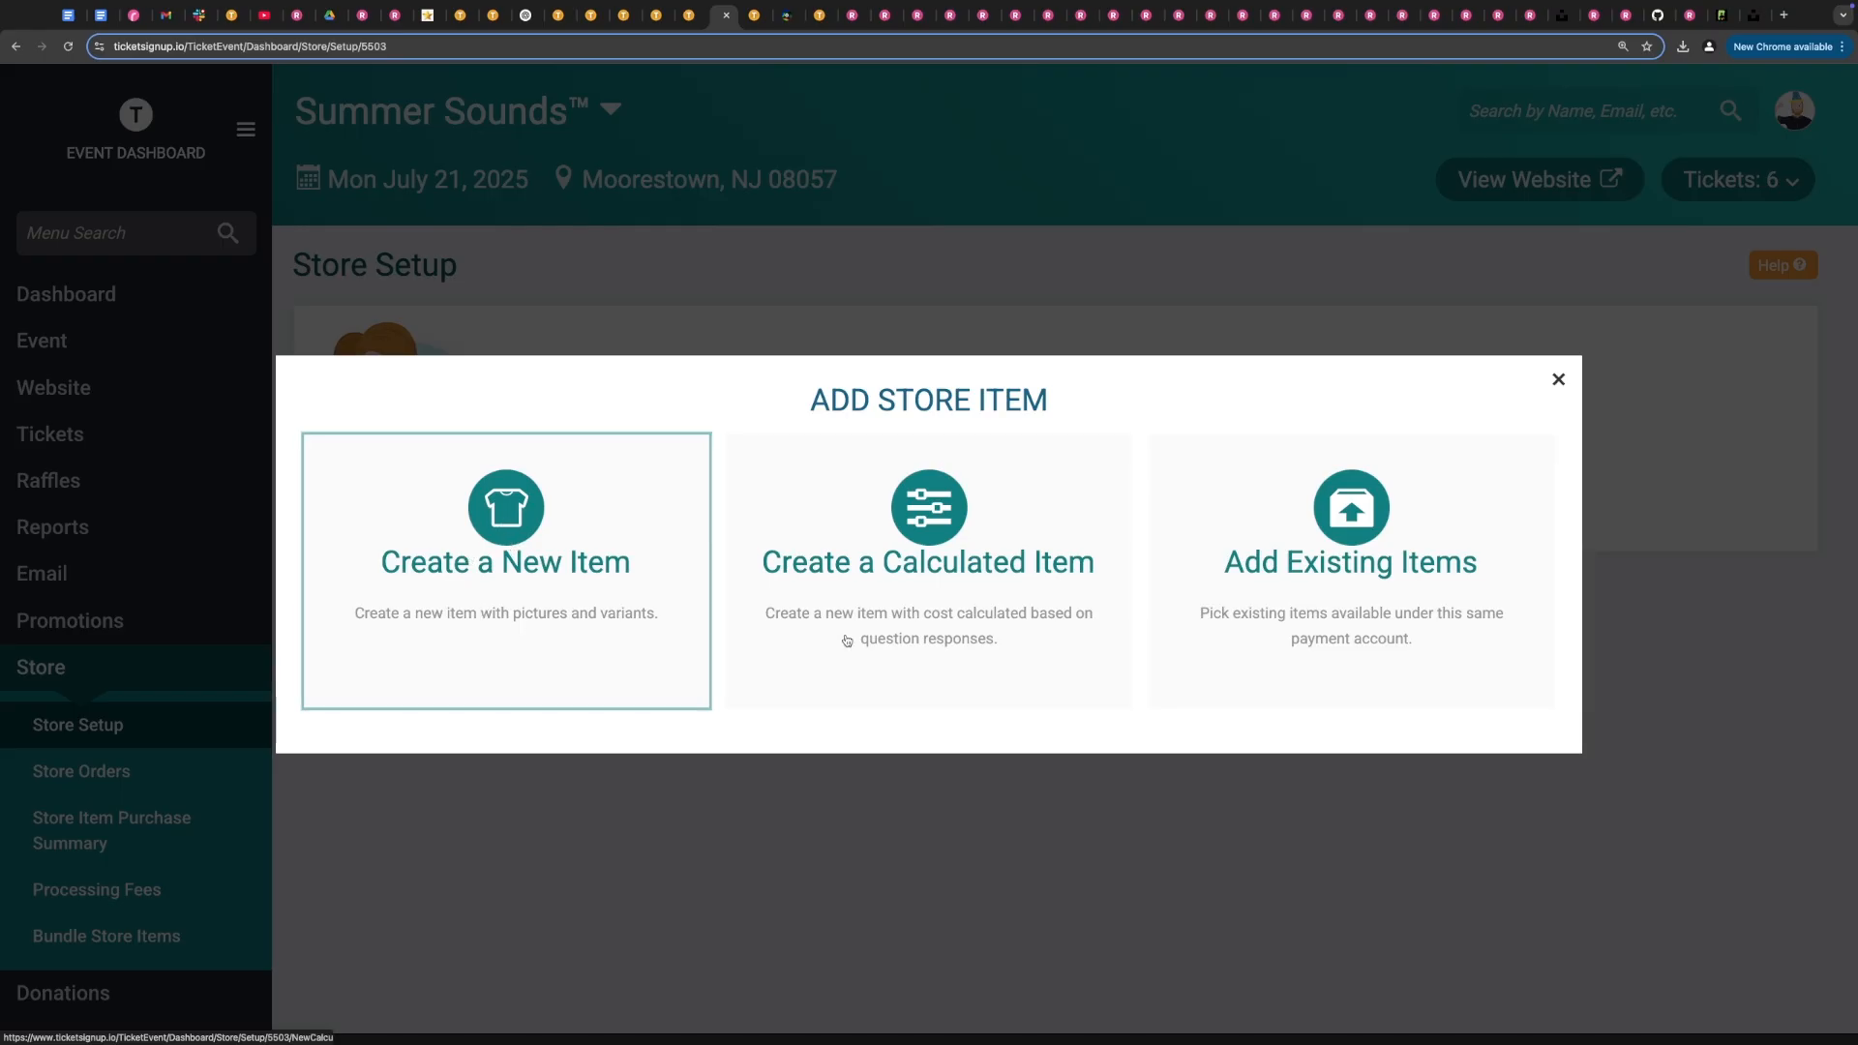
{"action": "left_click", "coordinate": [986, 637]}
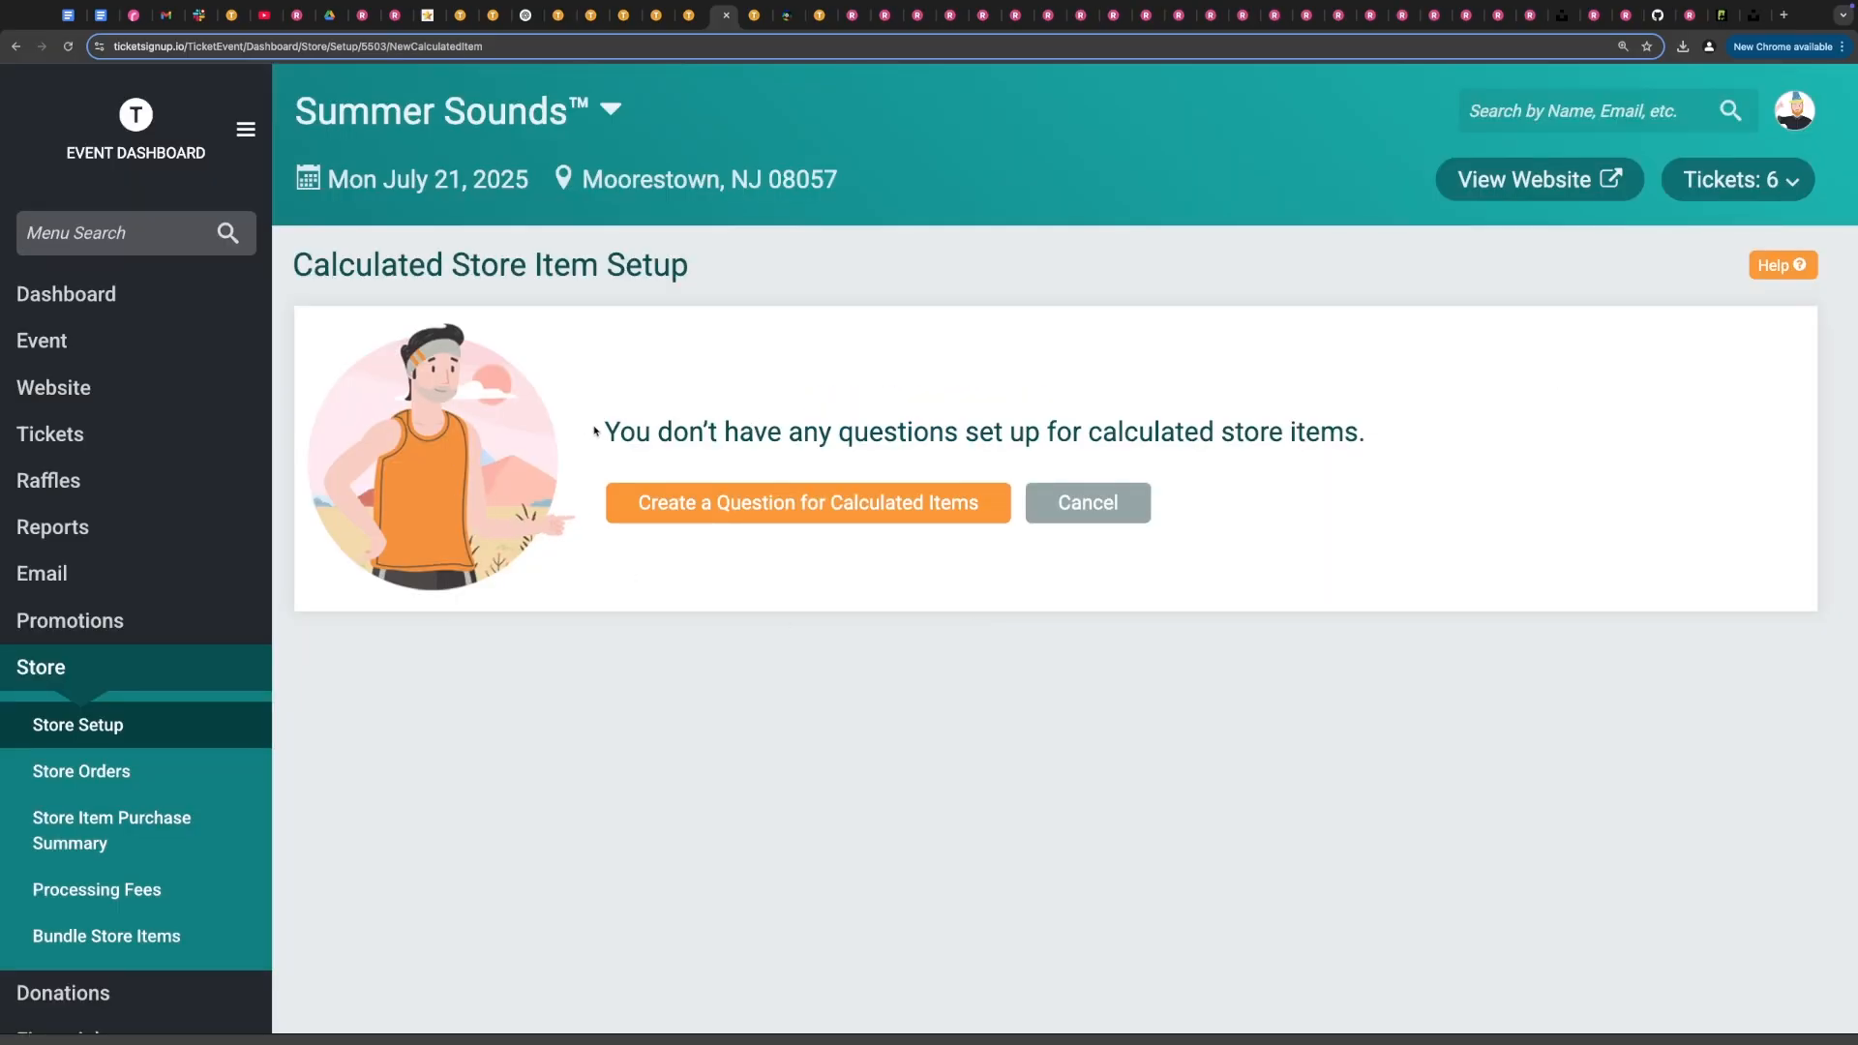
{"action": "left_click", "coordinate": [891, 514]}
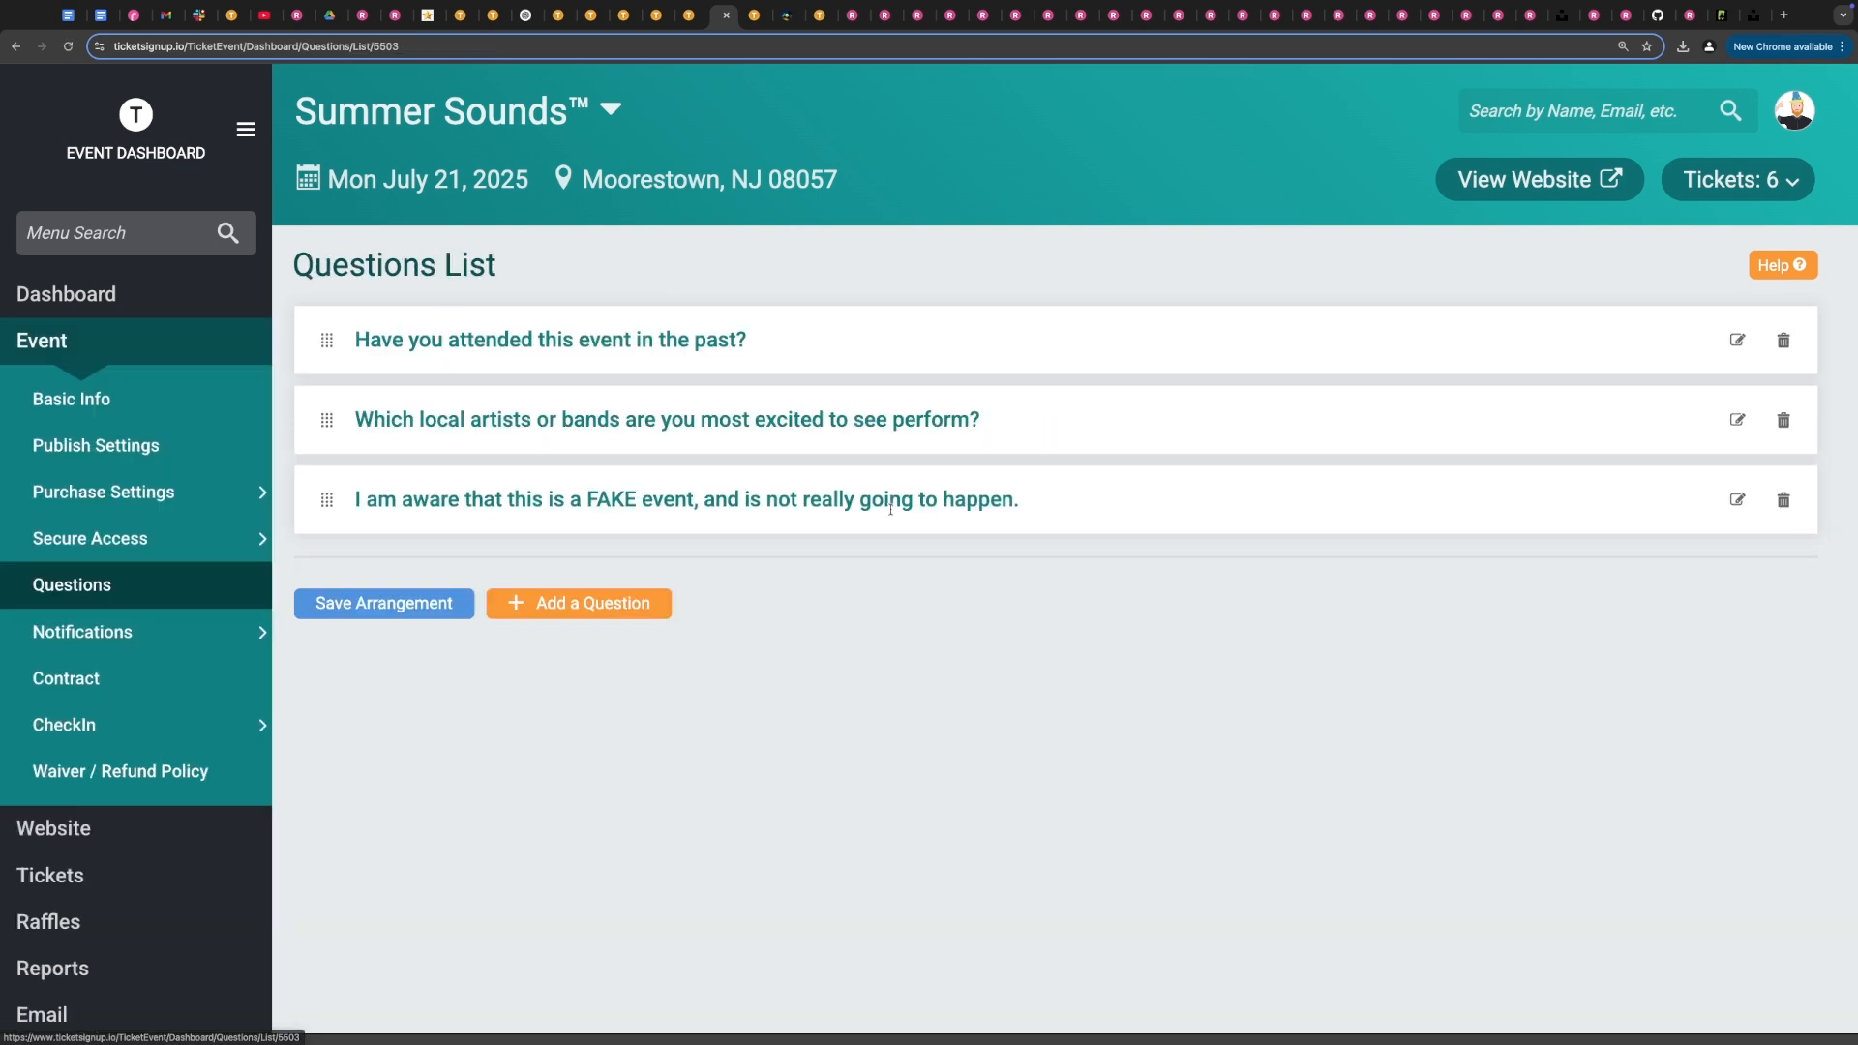
{"action": "left_click", "coordinate": [122, 342]}
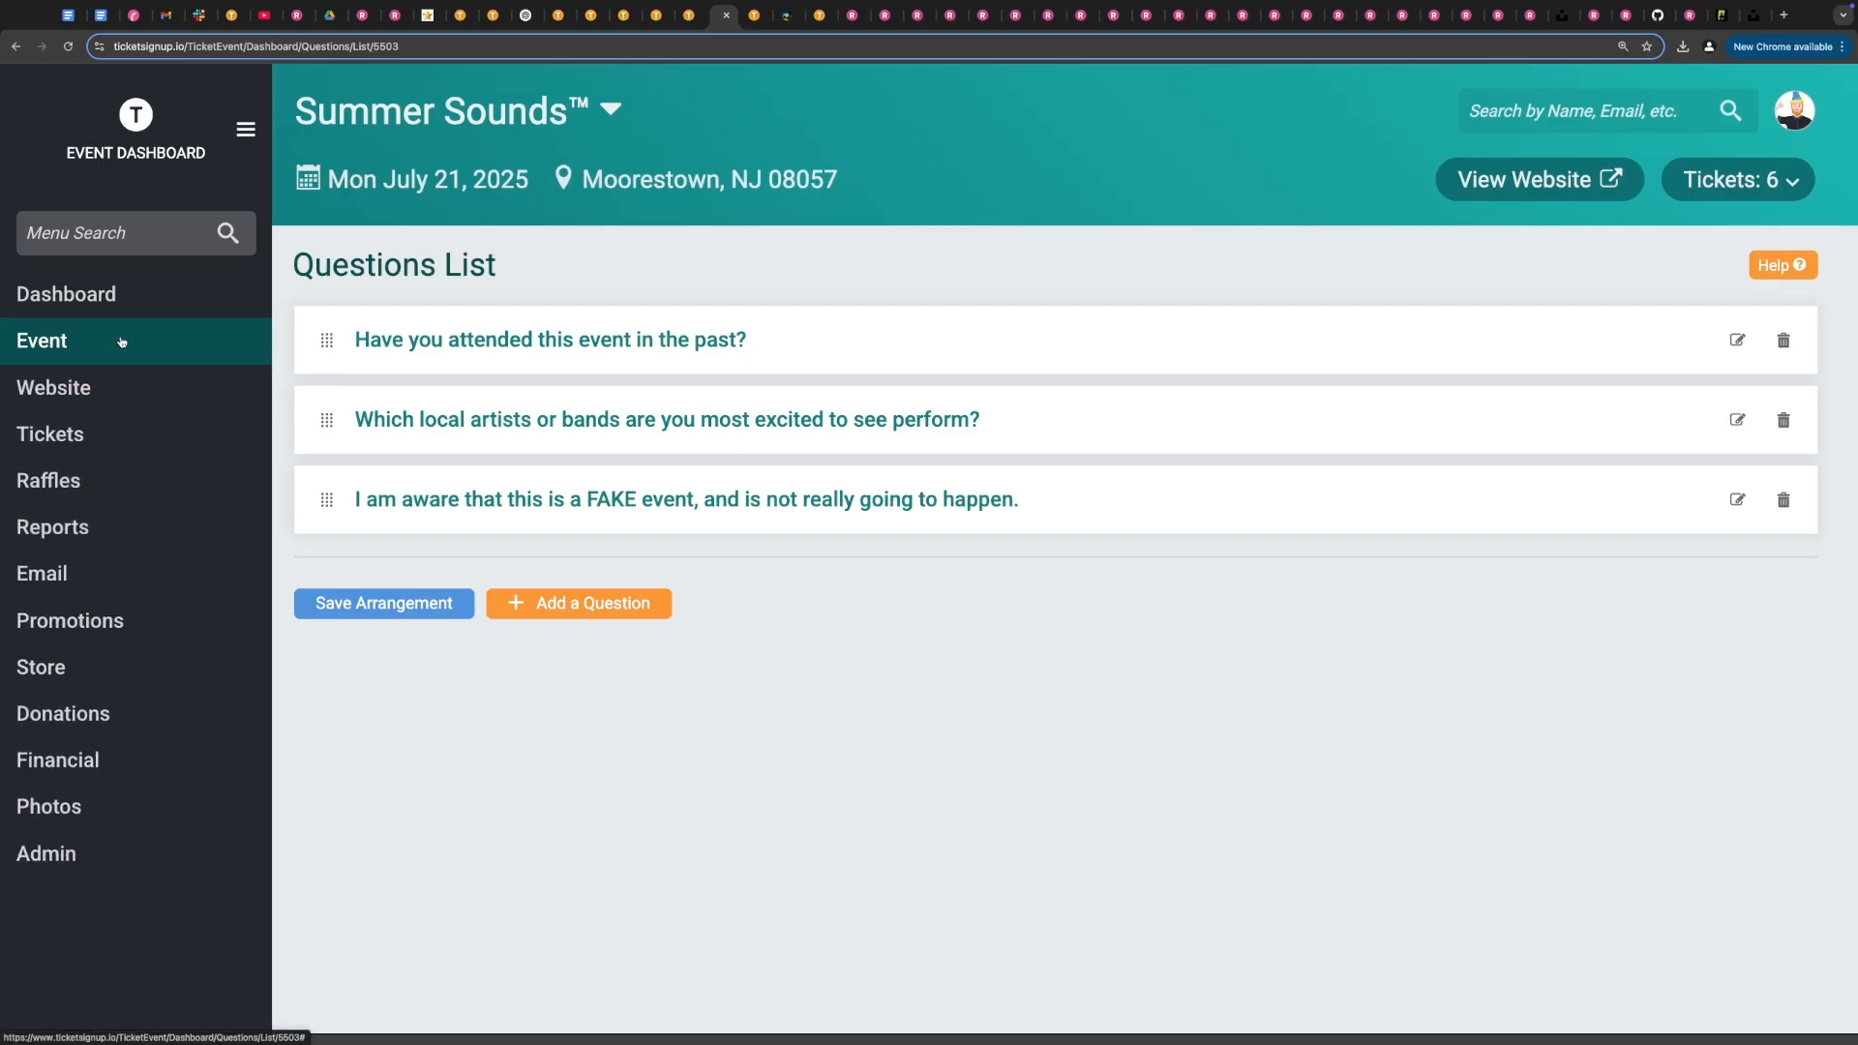
{"action": "left_click", "coordinate": [122, 343]}
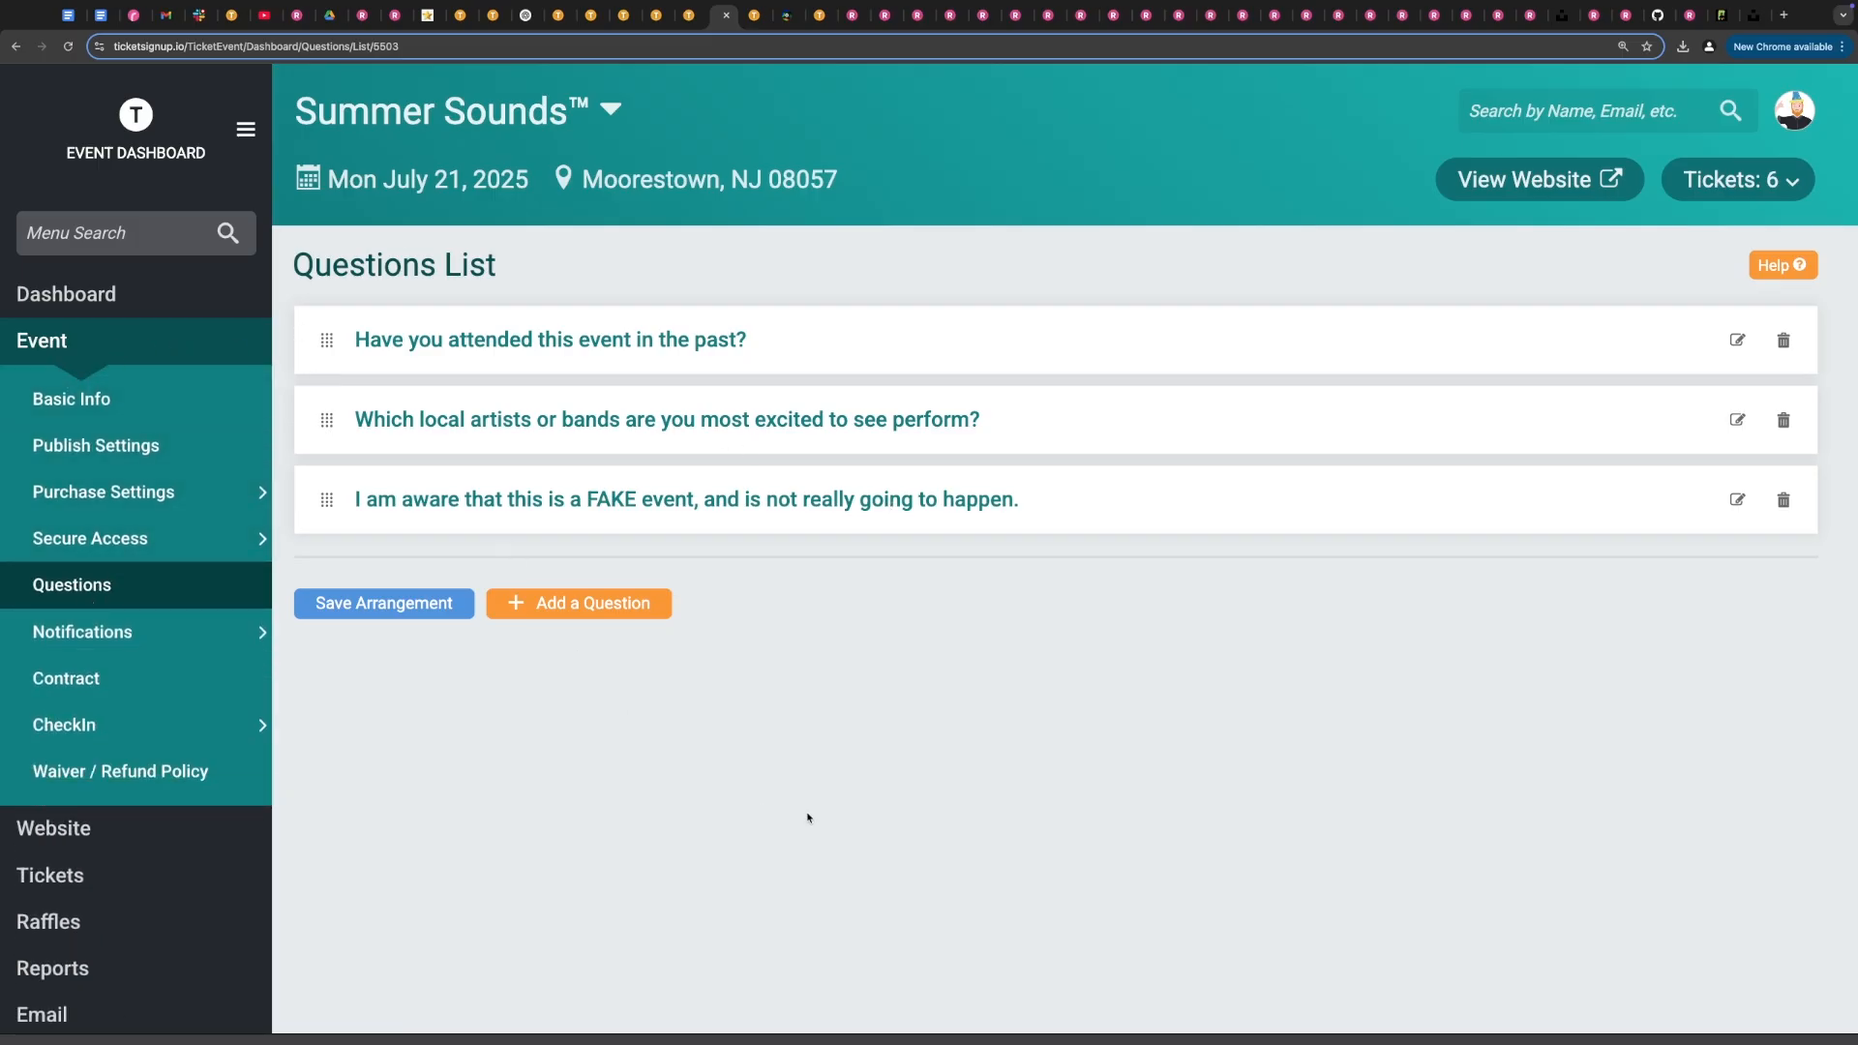
- Start a new question with application type Calculated Store Item Question and question text "Size"
{"action": "left_click", "coordinate": [571, 604]}
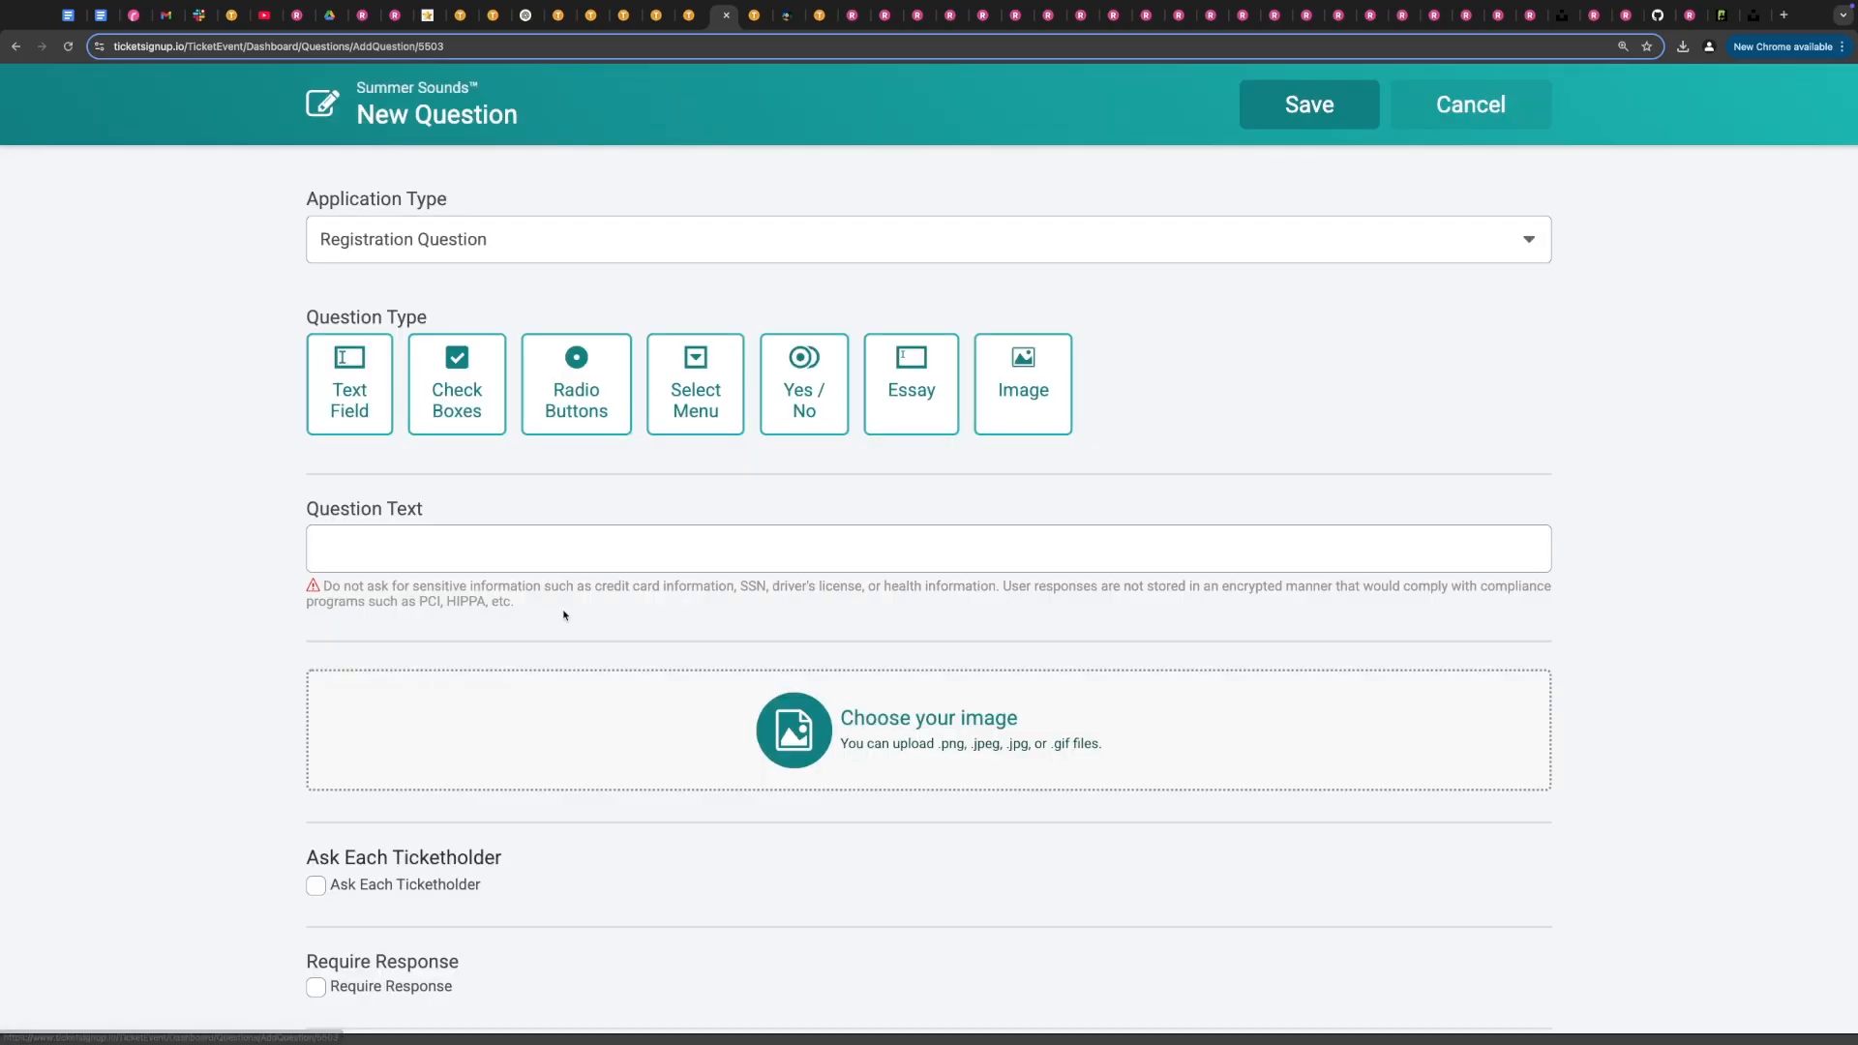
{"action": "left_click", "coordinate": [347, 242]}
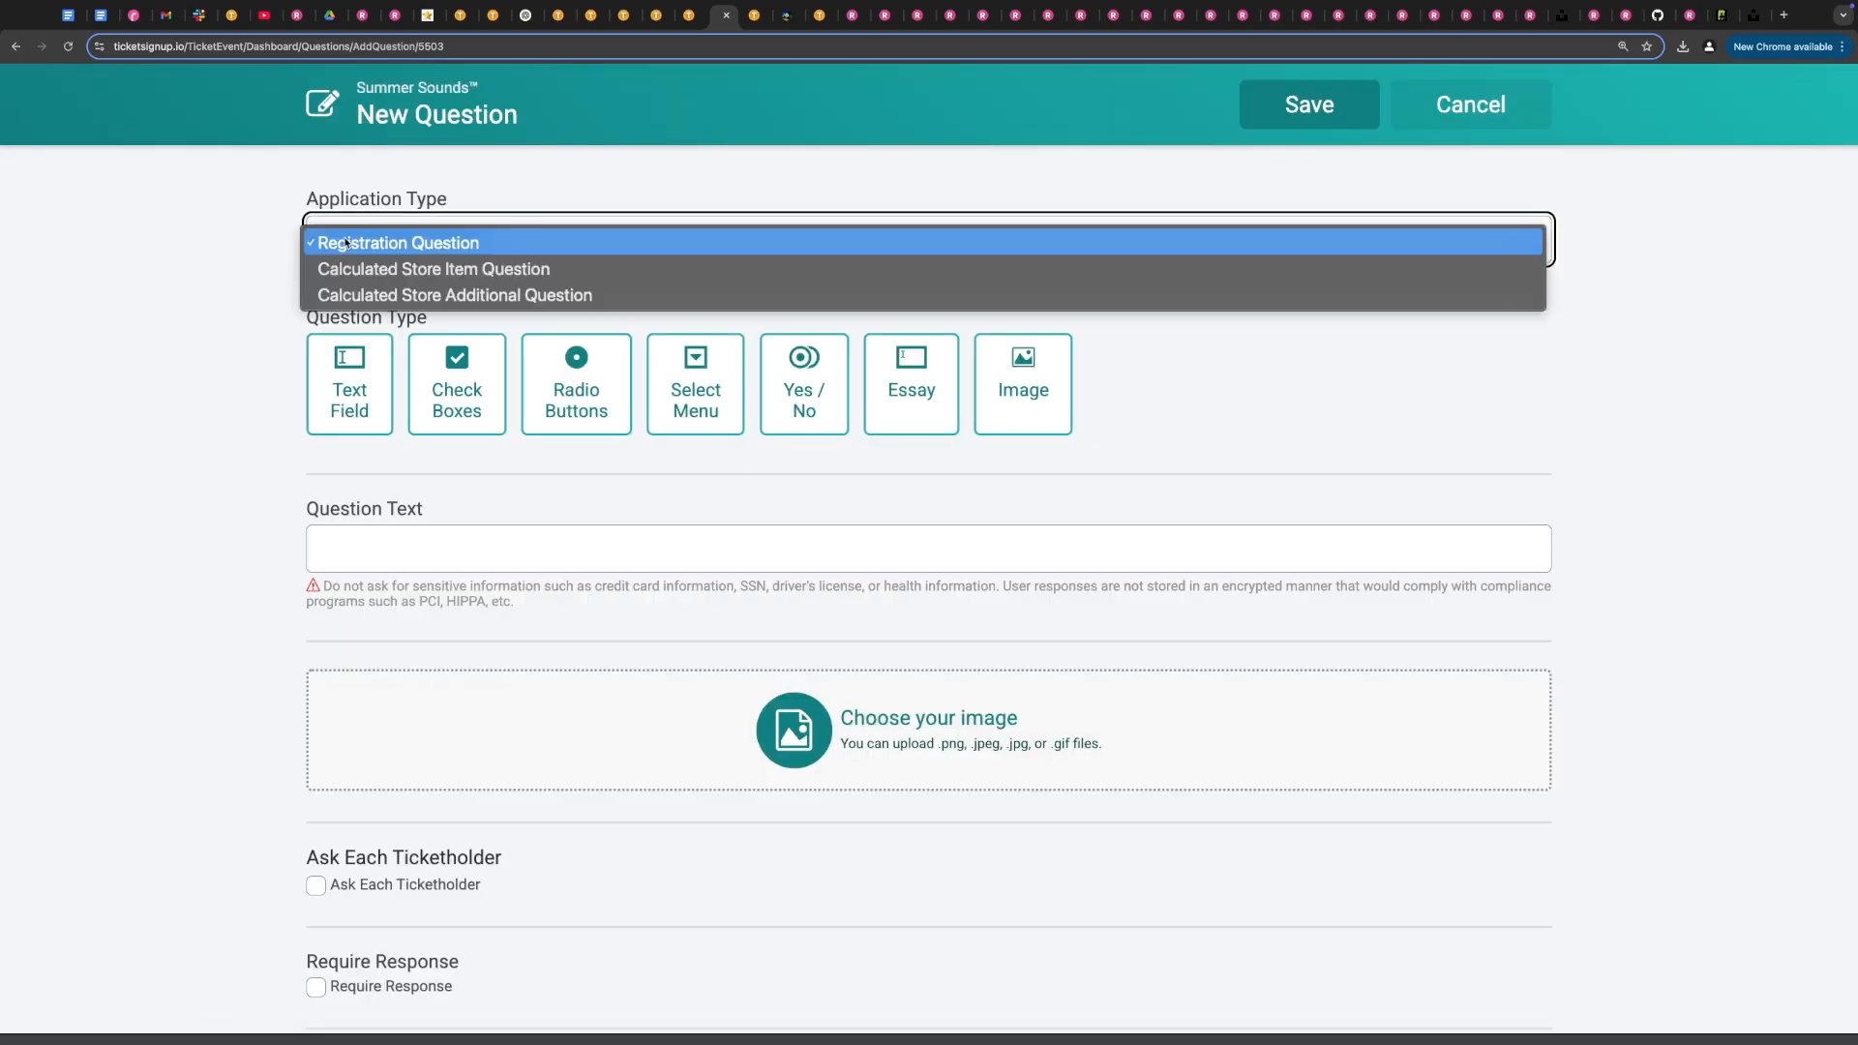
{"action": "left_click", "coordinate": [448, 277]}
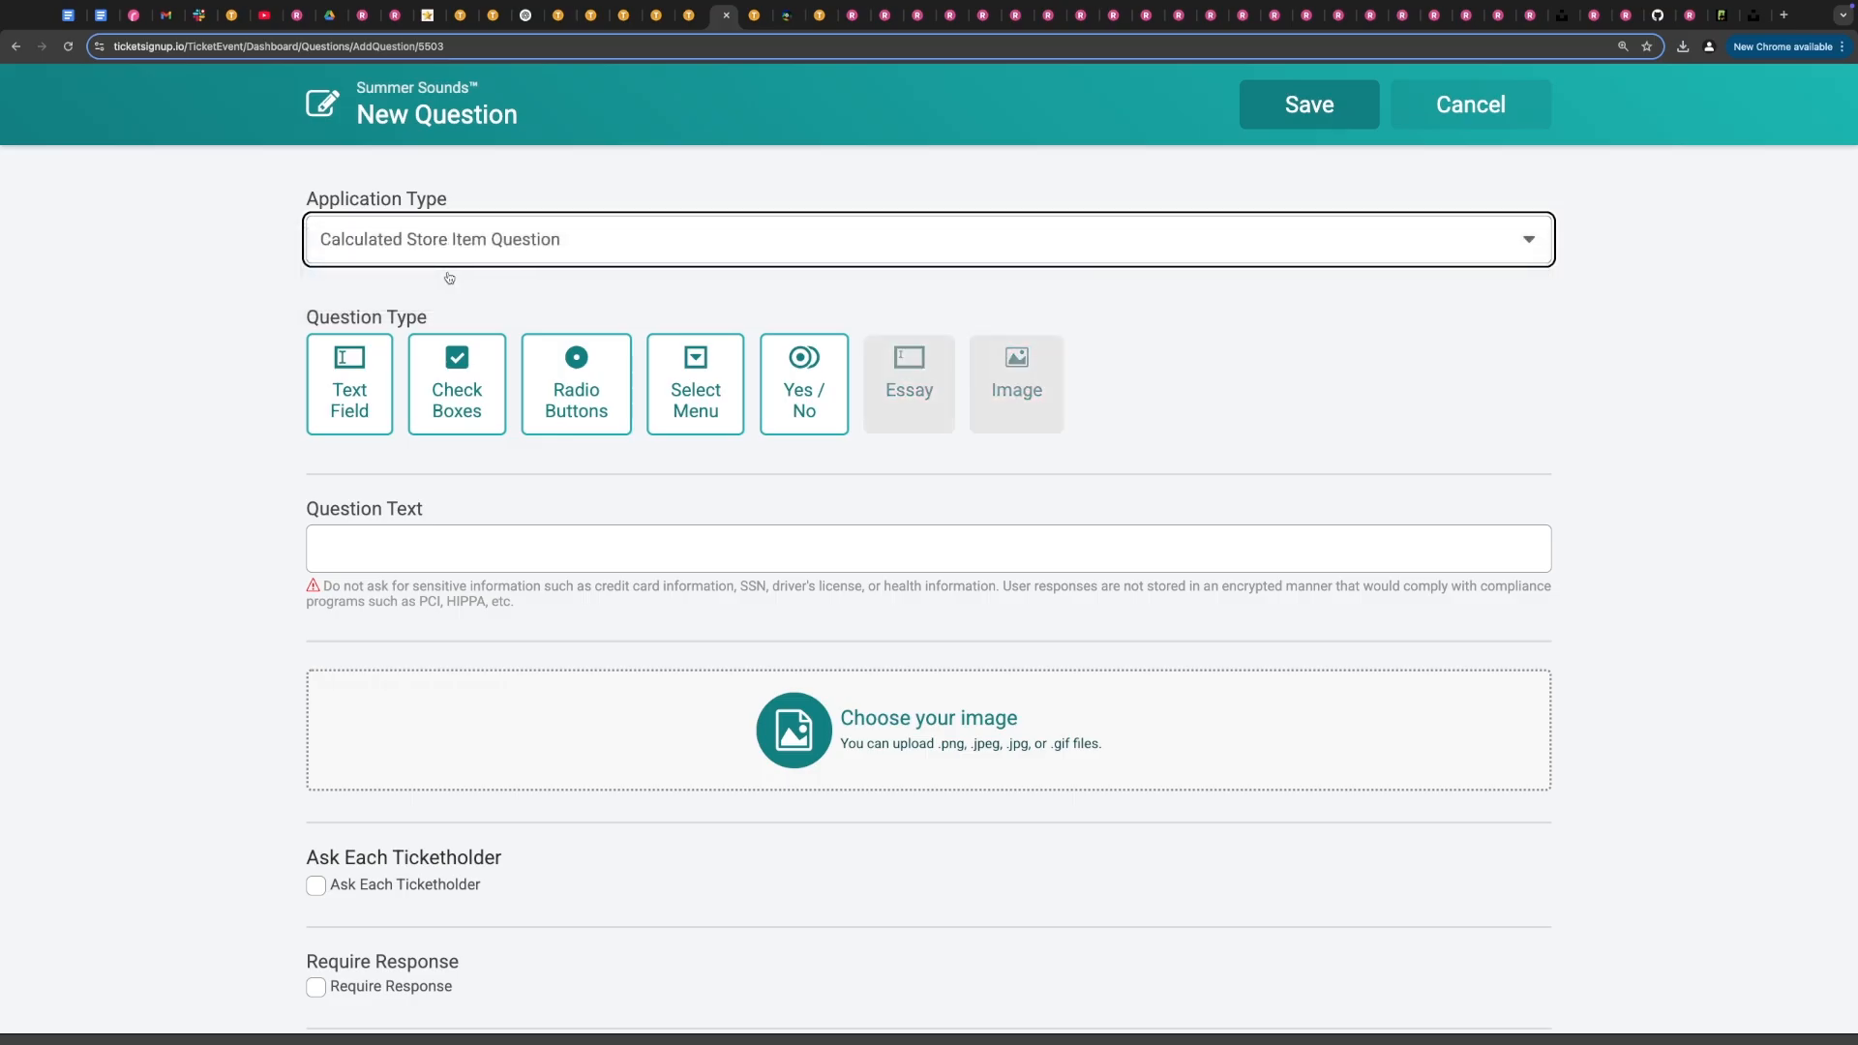
{"action": "left_click", "coordinate": [367, 535]}
{"action": "type", "text": "Size"}
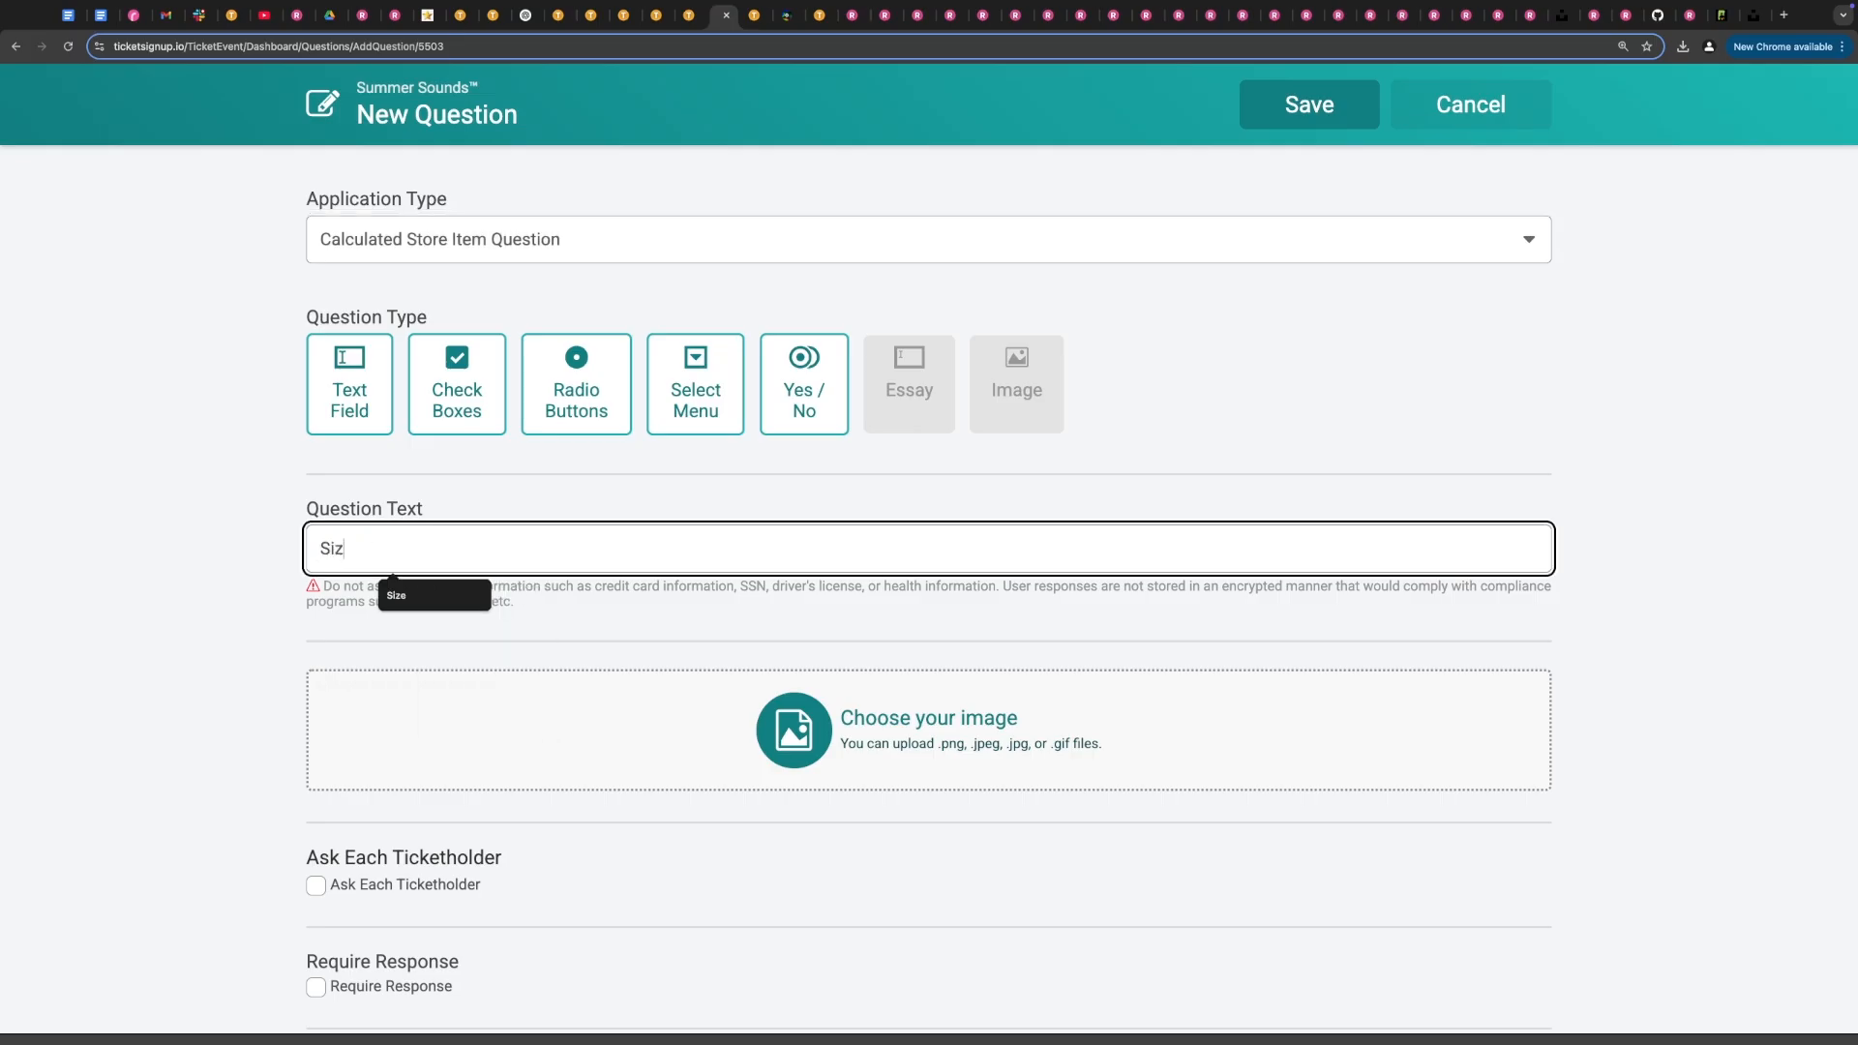
- Make the Size question a select menu and add enough response rows for five sizes
{"action": "left_click", "coordinate": [693, 392]}
{"action": "scroll", "coordinate": [351, 549], "scroll_direction": "down", "scroll_amount": 3}
{"action": "left_click", "coordinate": [382, 638]}
{"action": "left_click", "coordinate": [381, 709]}
{"action": "left_click", "coordinate": [381, 780]}
- Fill in the responses Extra Small, Small, Medium, Large and Extra Large, and save the Size question
{"action": "left_click", "coordinate": [398, 585]}
{"action": "type", "text": "Extra Small"}
{"action": "key", "text": "Tab"}
{"action": "key", "text": "Tab"}
{"action": "type", "text": "Small"}
{"action": "key", "text": "Tab"}
{"action": "key", "text": "Tab"}
{"action": "type", "text": "Medium"}
{"action": "key", "text": "Tab"}
{"action": "key", "text": "Tab"}
{"action": "type", "text": "Large"}
{"action": "key", "text": "Tab"}
{"action": "key", "text": "Tab"}
{"action": "type", "text": "Extra Large"}
{"action": "scroll", "coordinate": [97, 822], "scroll_direction": "down", "scroll_amount": 10}
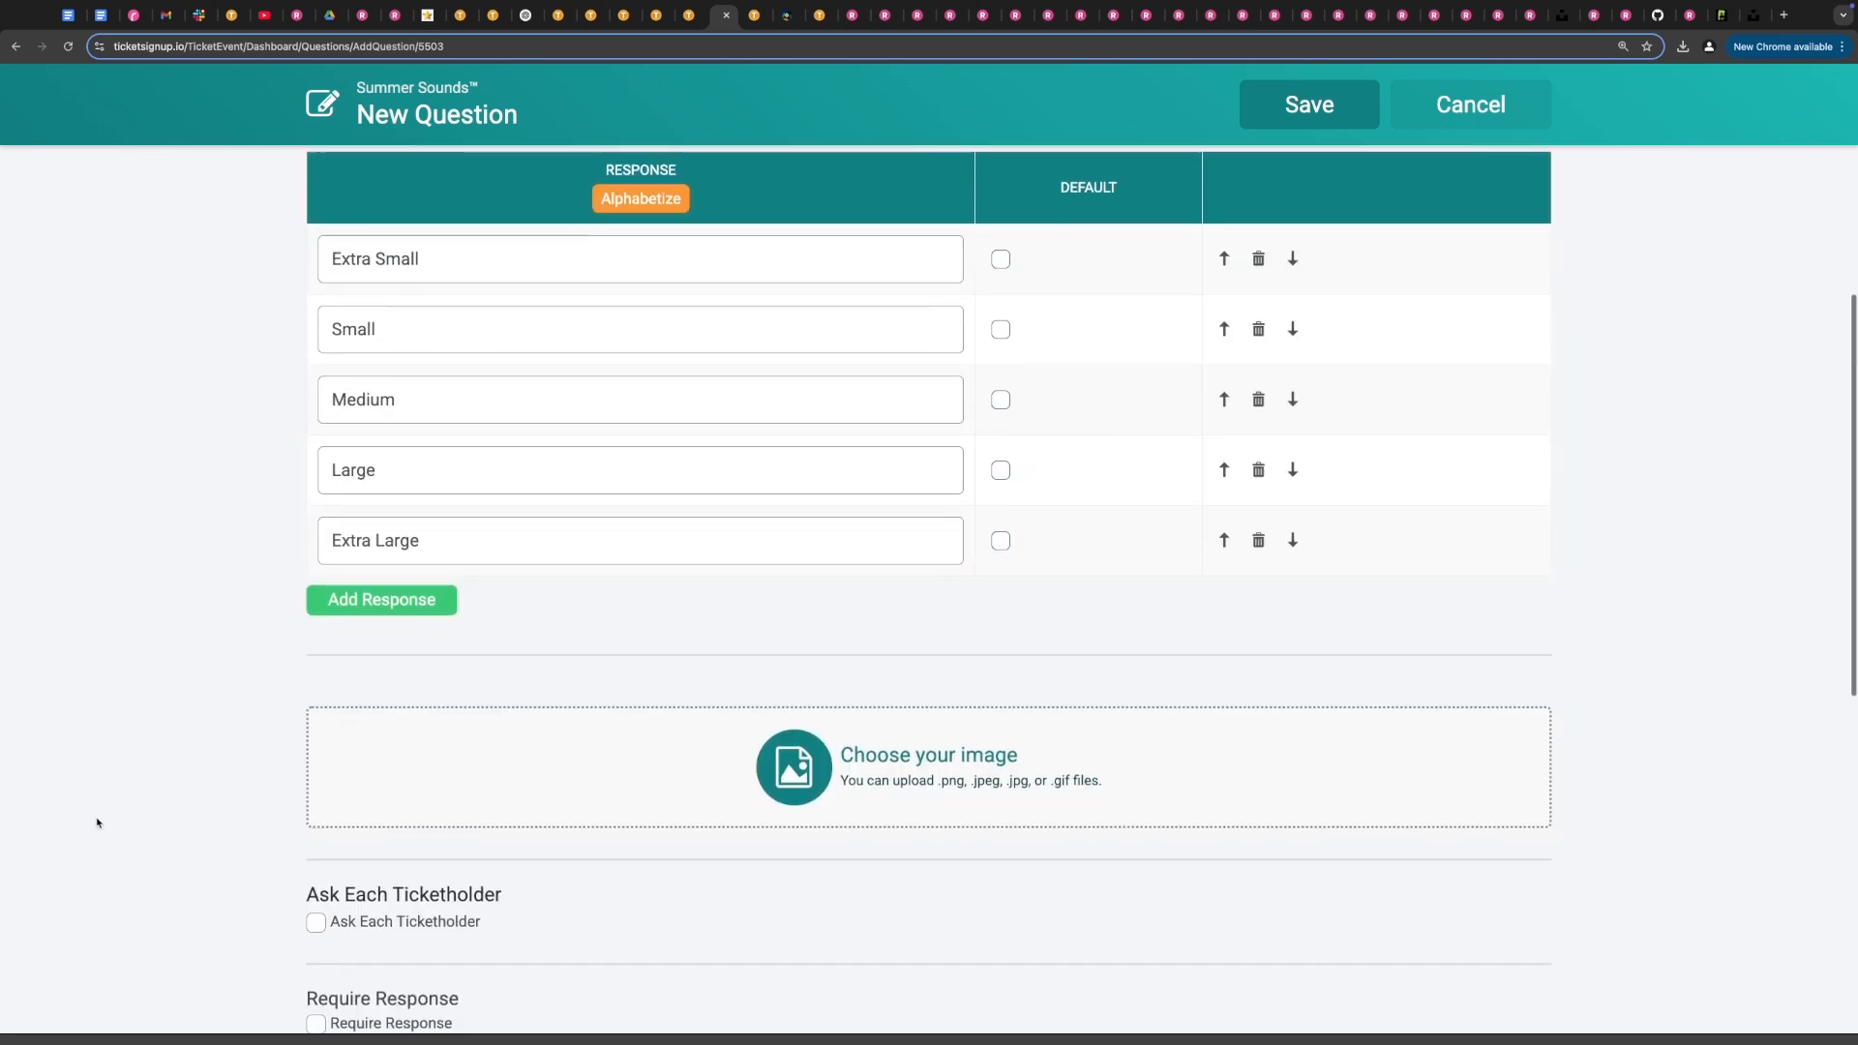
{"action": "scroll", "coordinate": [96, 822], "scroll_direction": "down", "scroll_amount": 2}
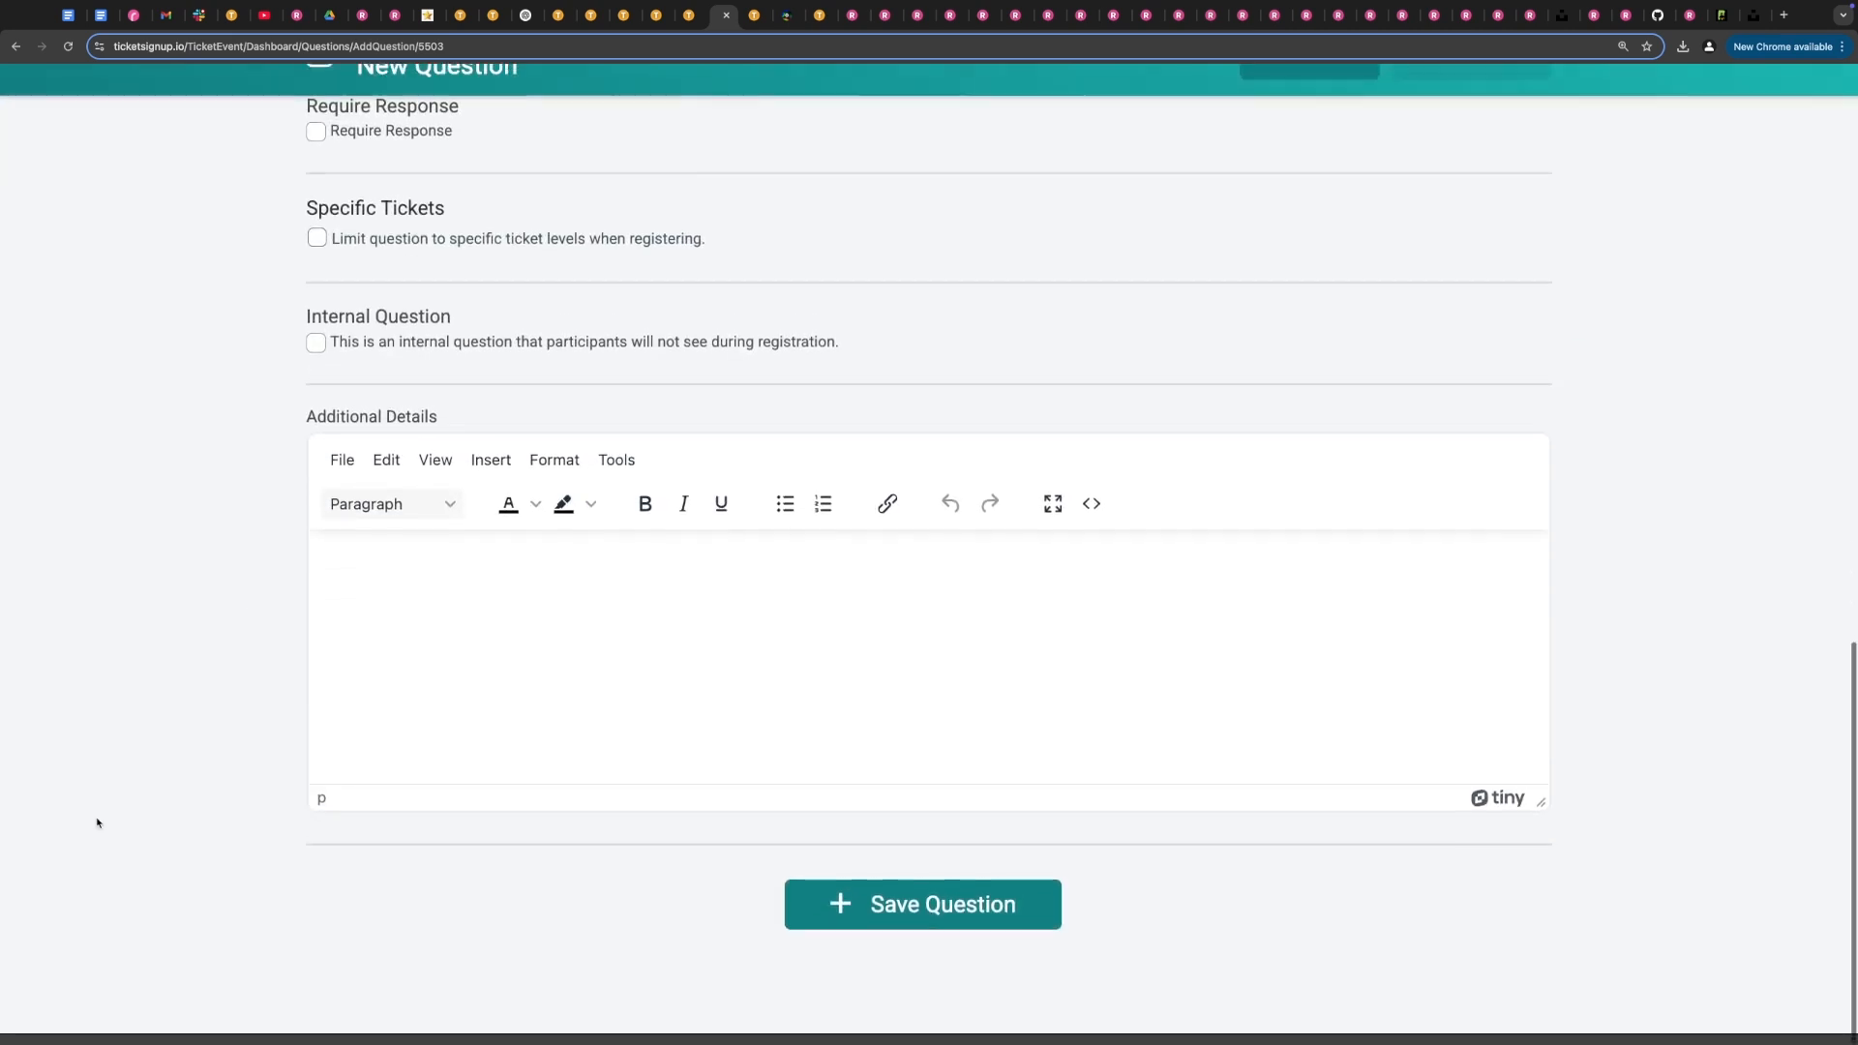
{"action": "left_click", "coordinate": [885, 944]}
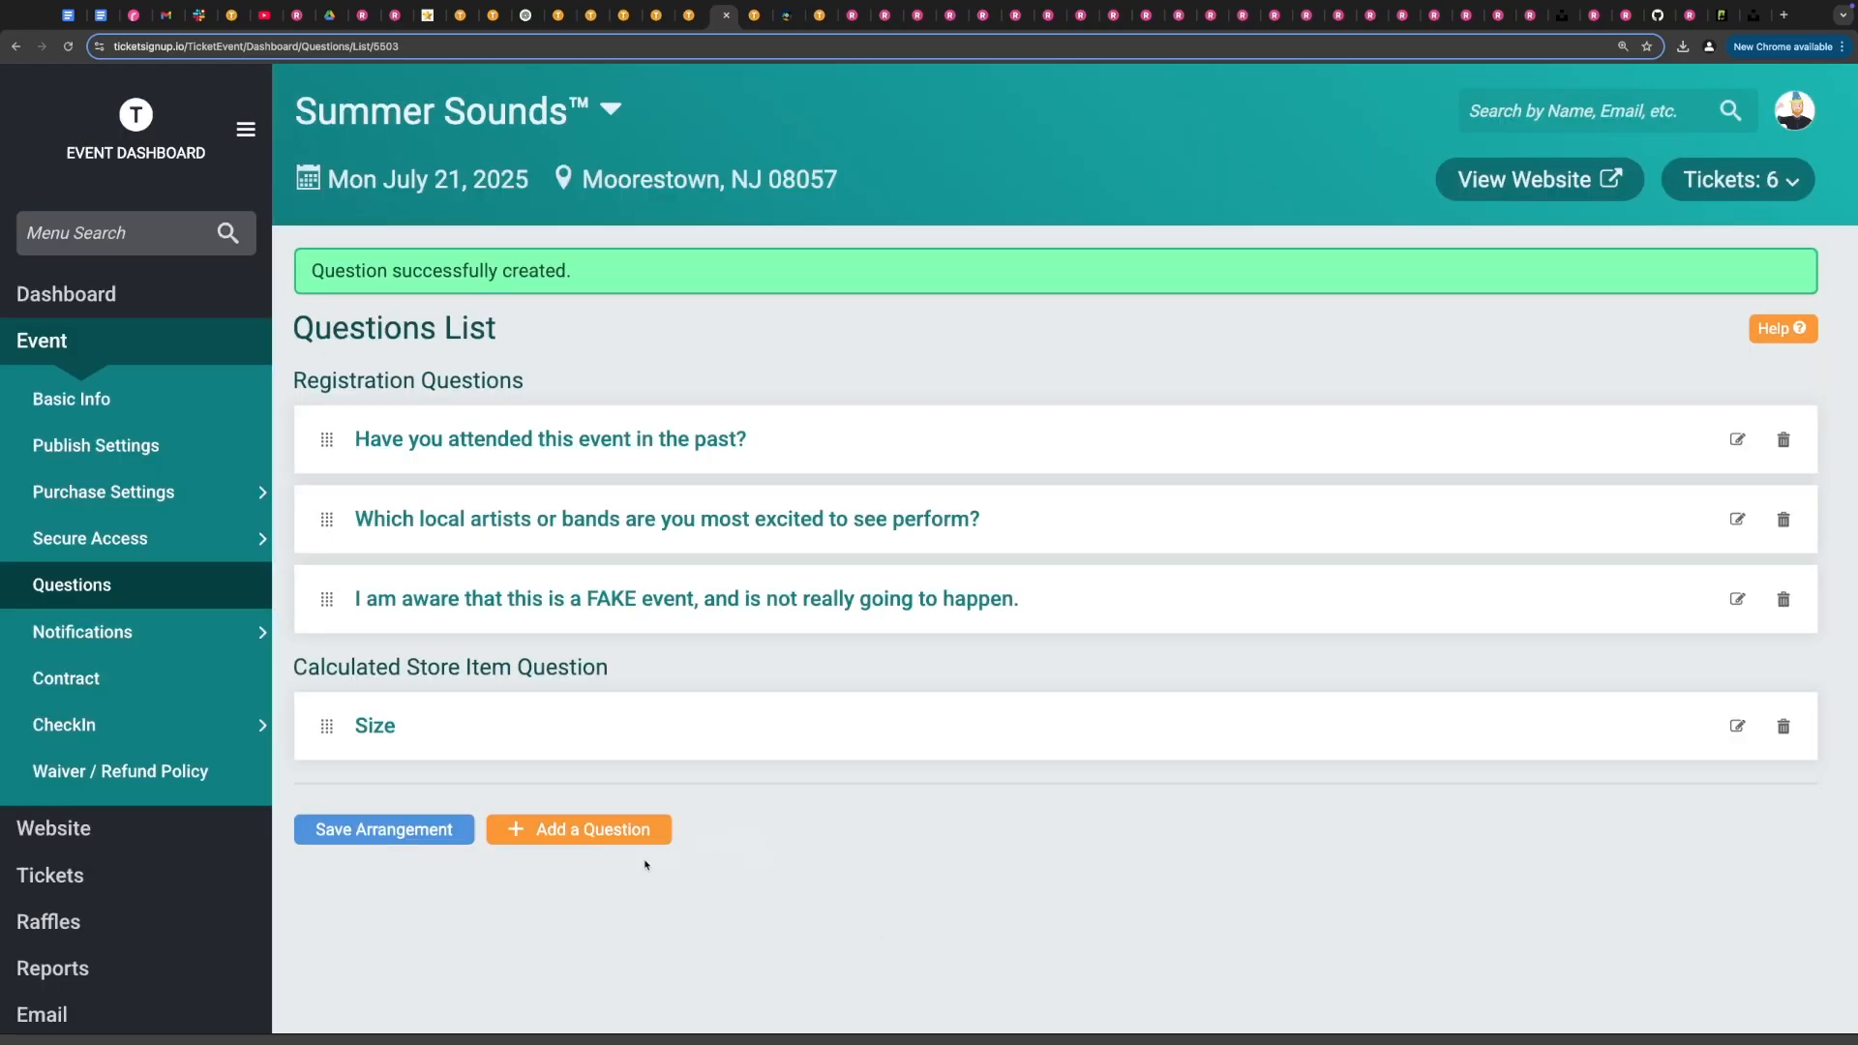
- Start a Calculated Store Additional Question of type Text Field with the question text "What Name Would You Like on the Back?"
{"action": "left_click", "coordinate": [599, 830]}
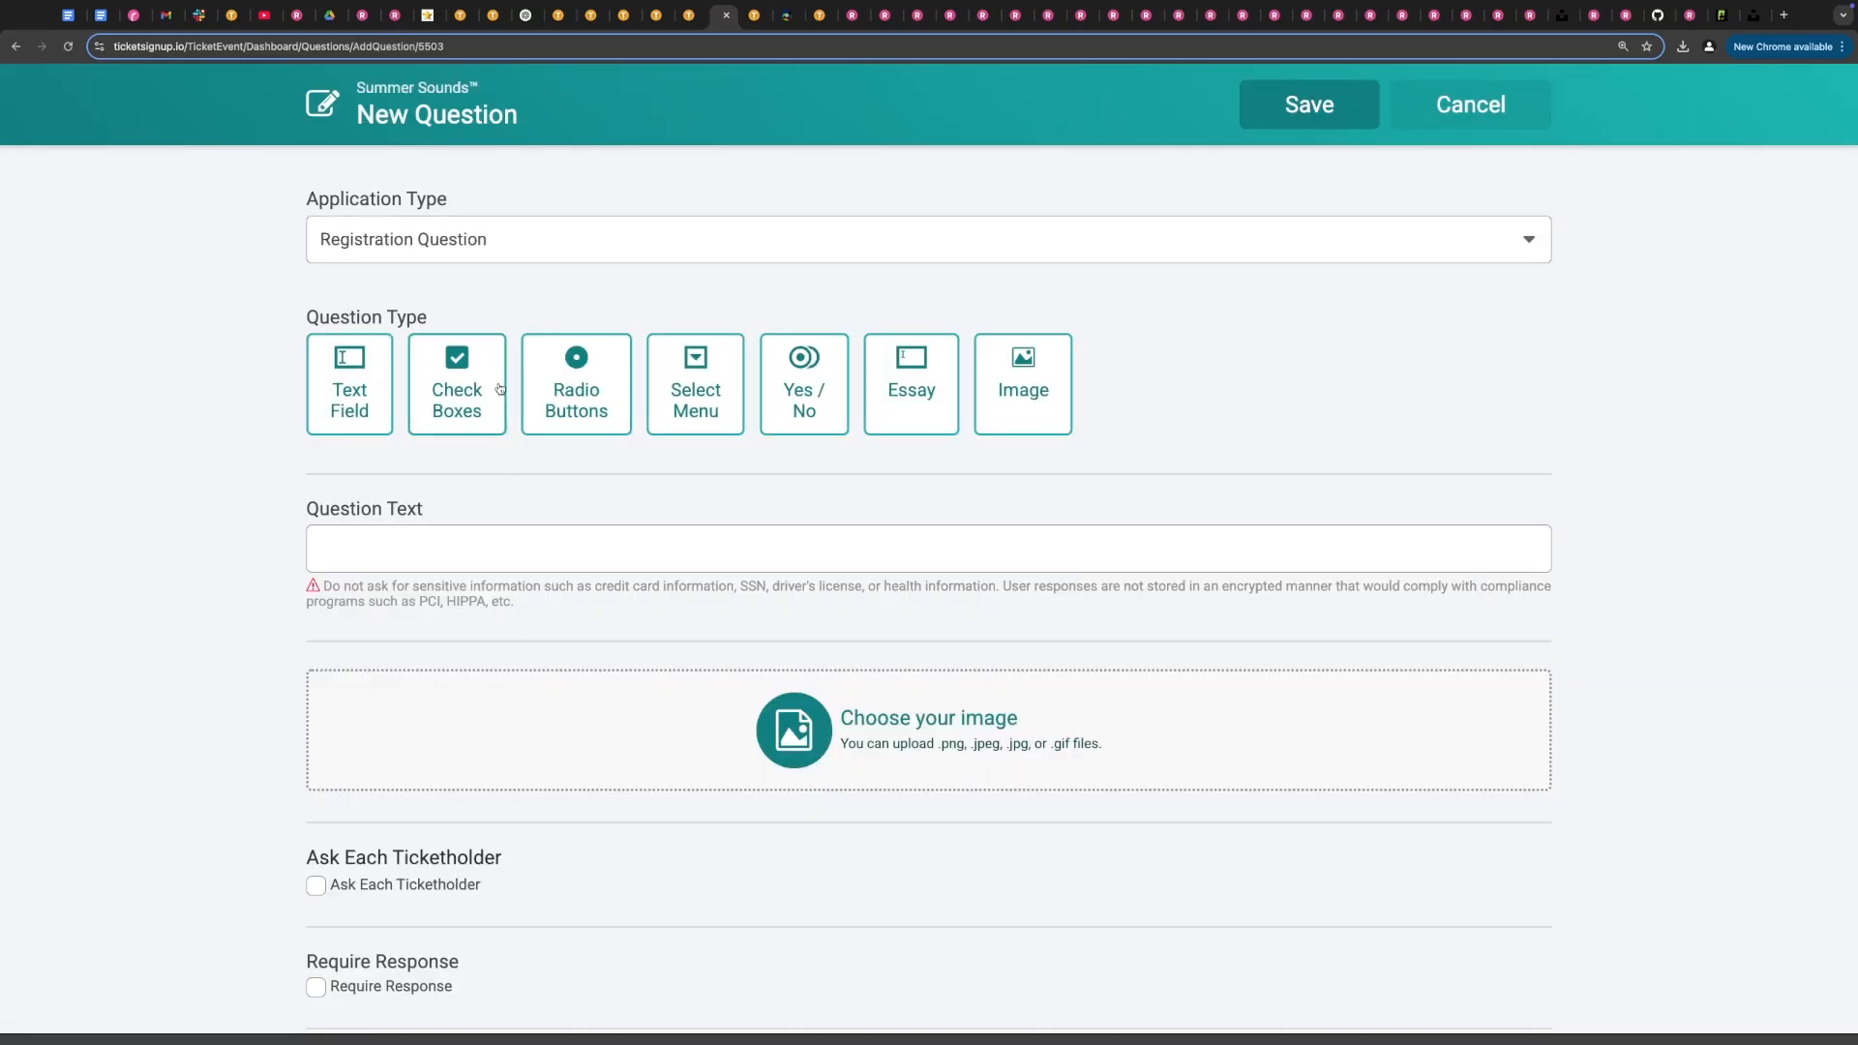
{"action": "left_click", "coordinate": [418, 247]}
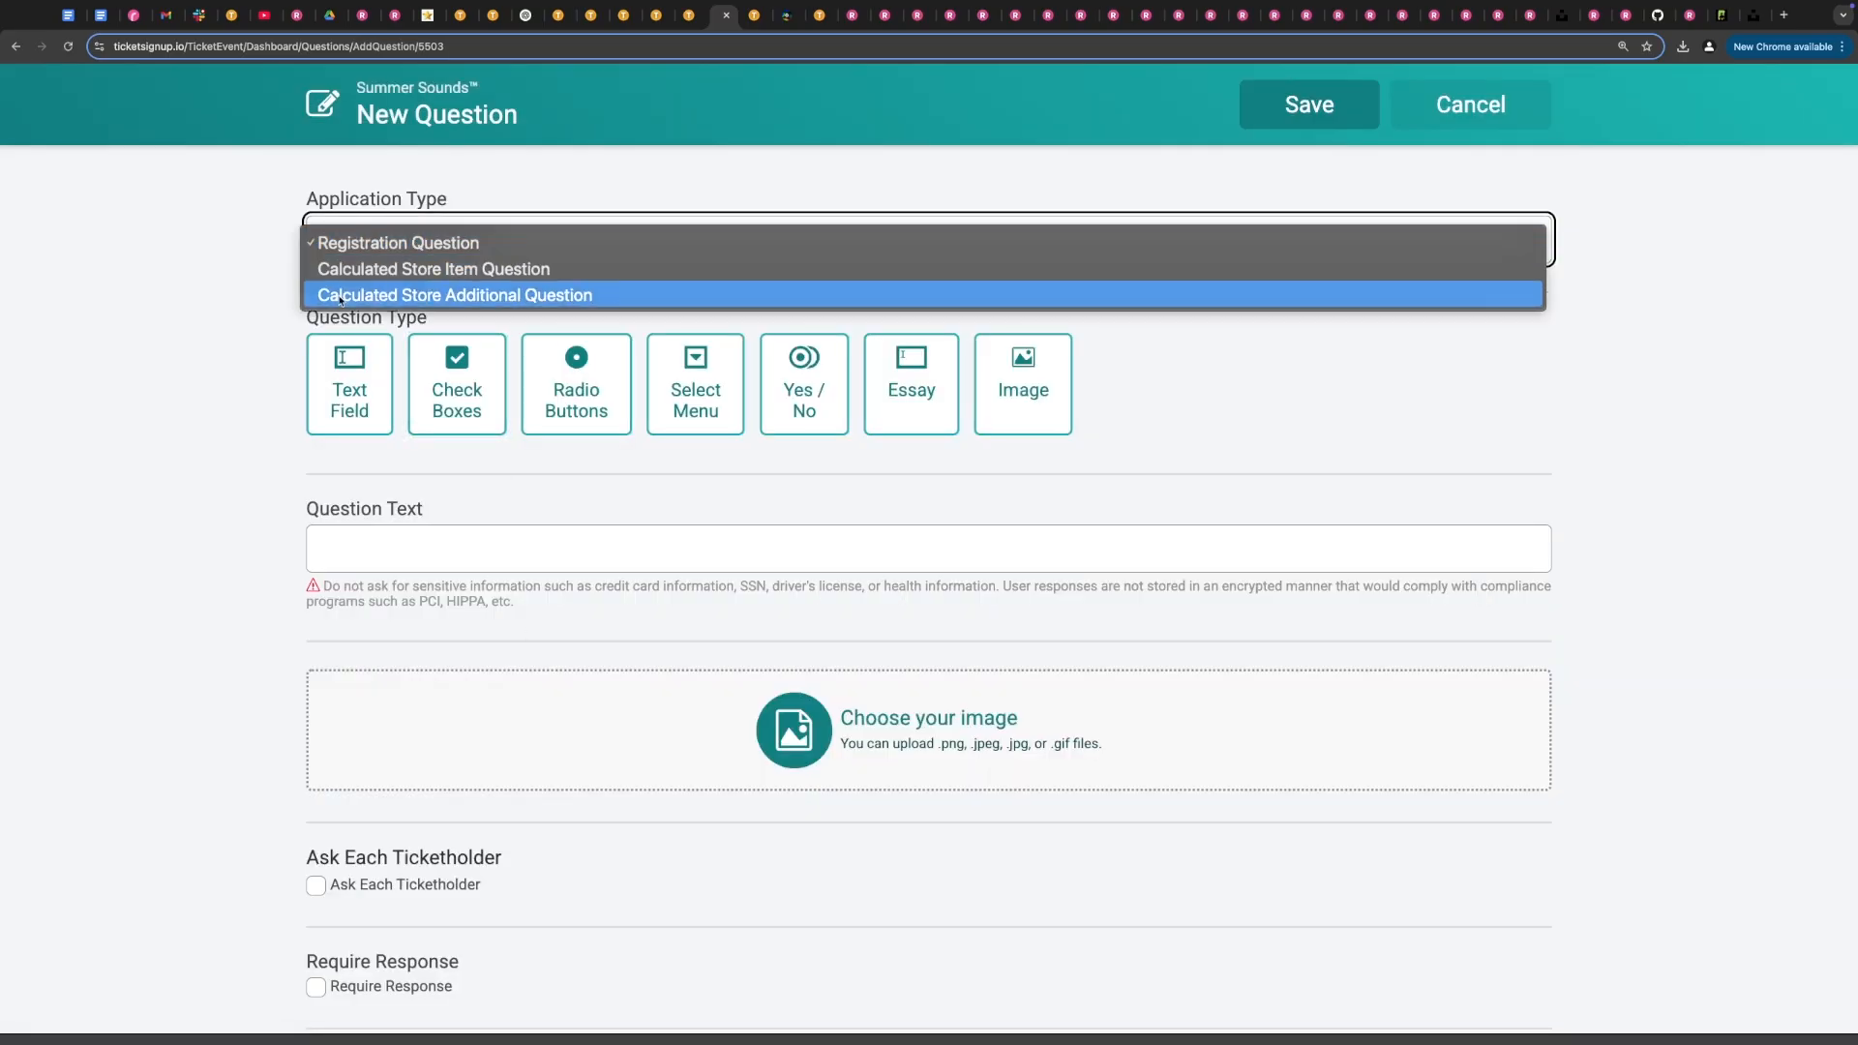
{"action": "left_click", "coordinate": [502, 296]}
{"action": "left_click", "coordinate": [349, 384]}
{"action": "left_click", "coordinate": [358, 548]}
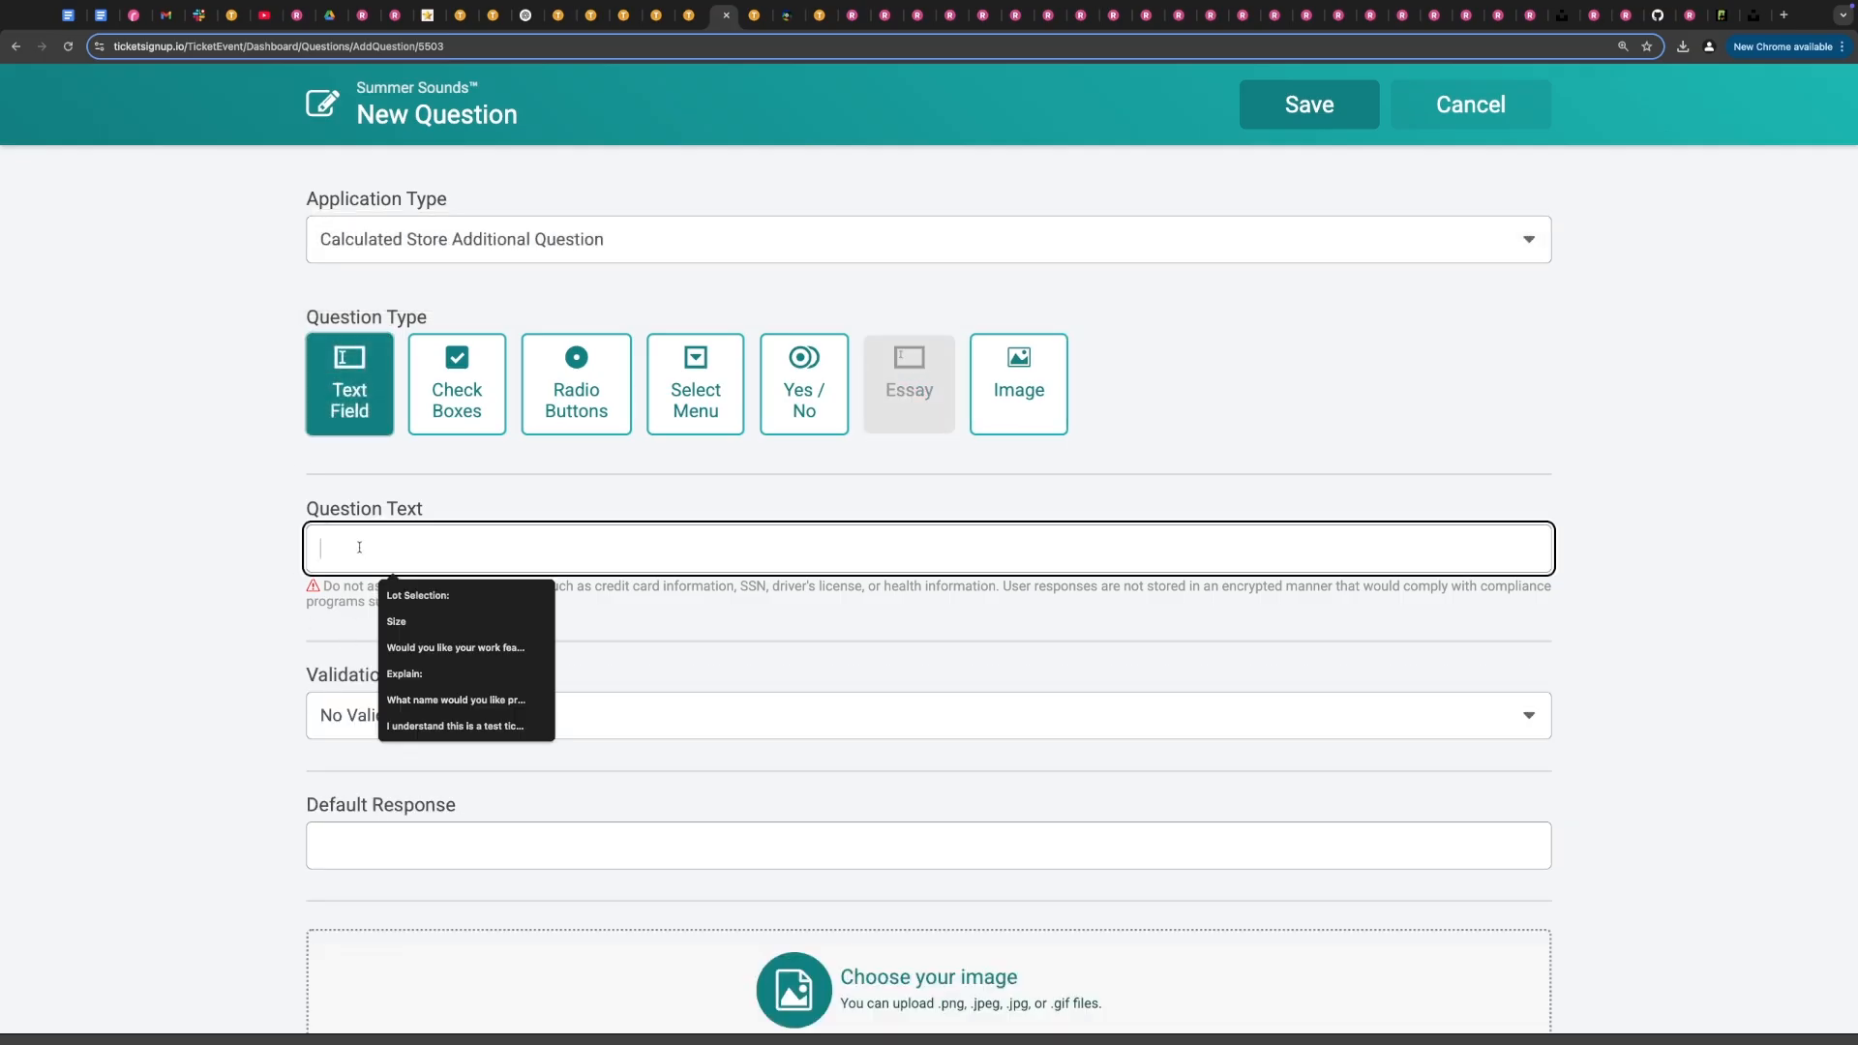
{"action": "type", "text": "W"}
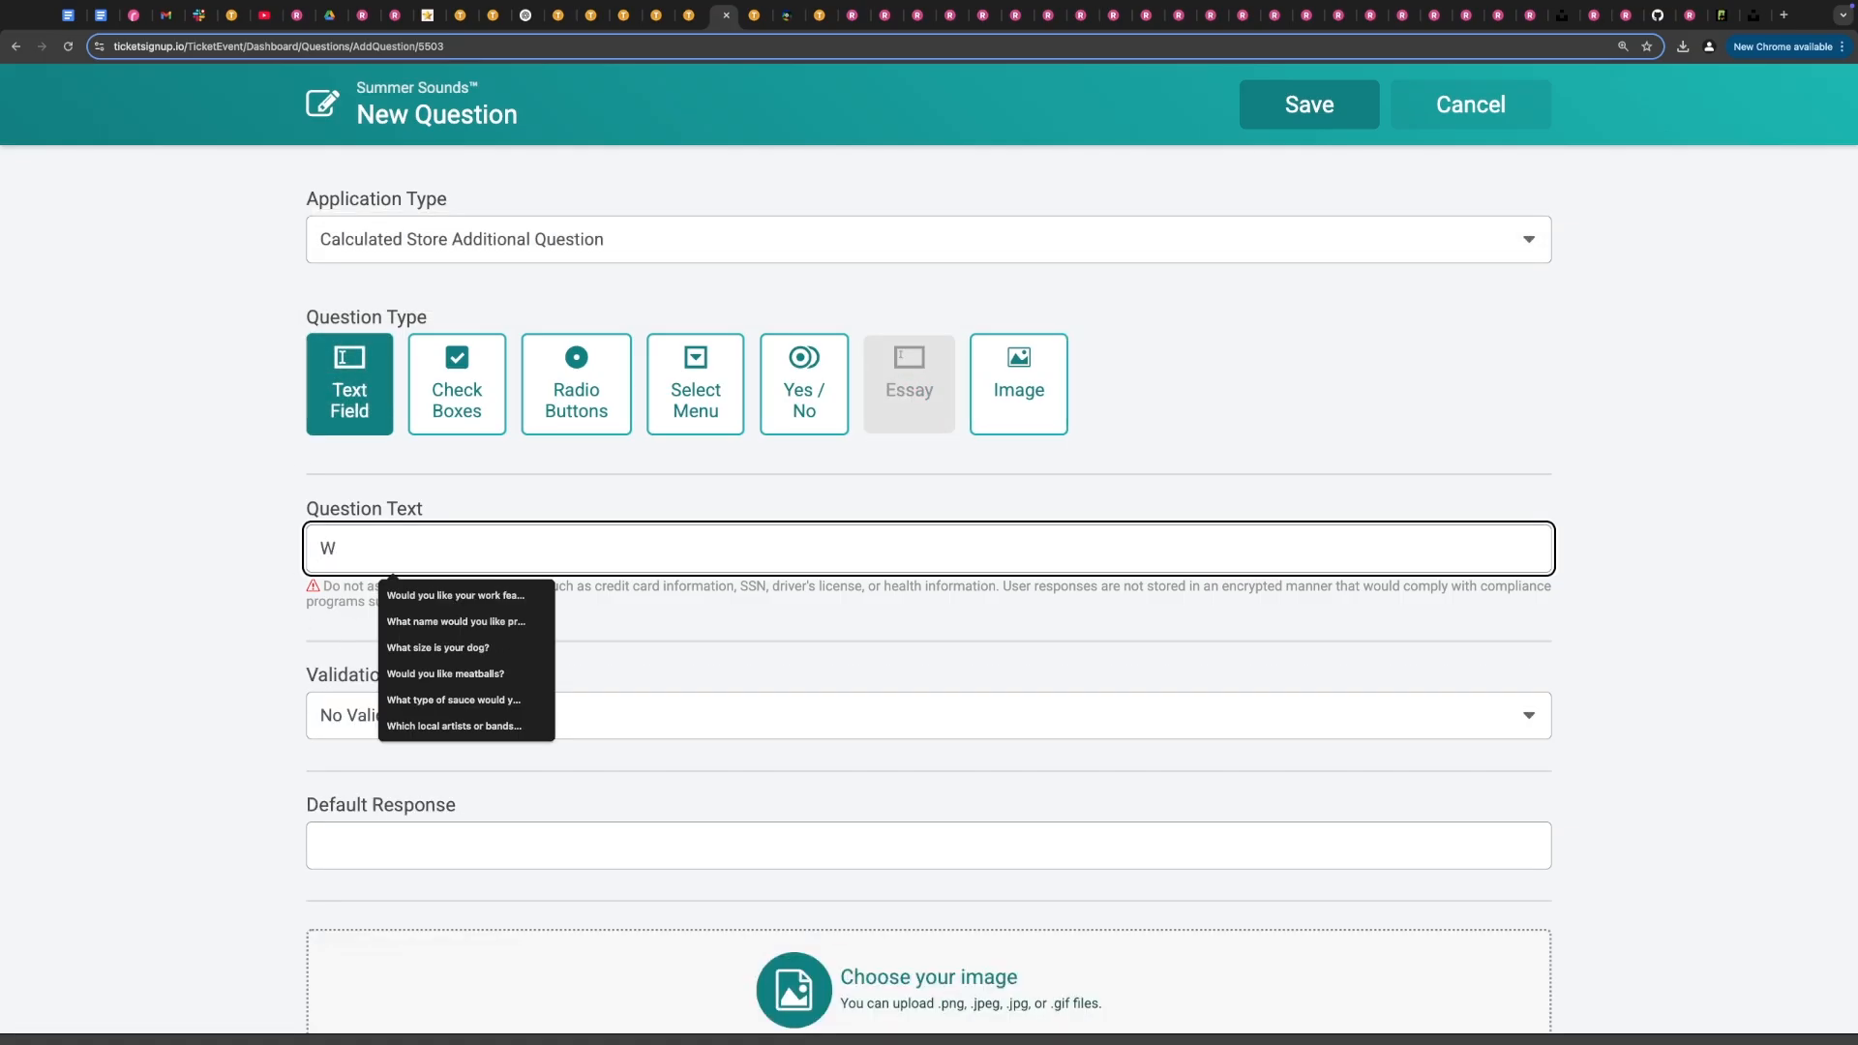
{"action": "type", "text": "hat N"}
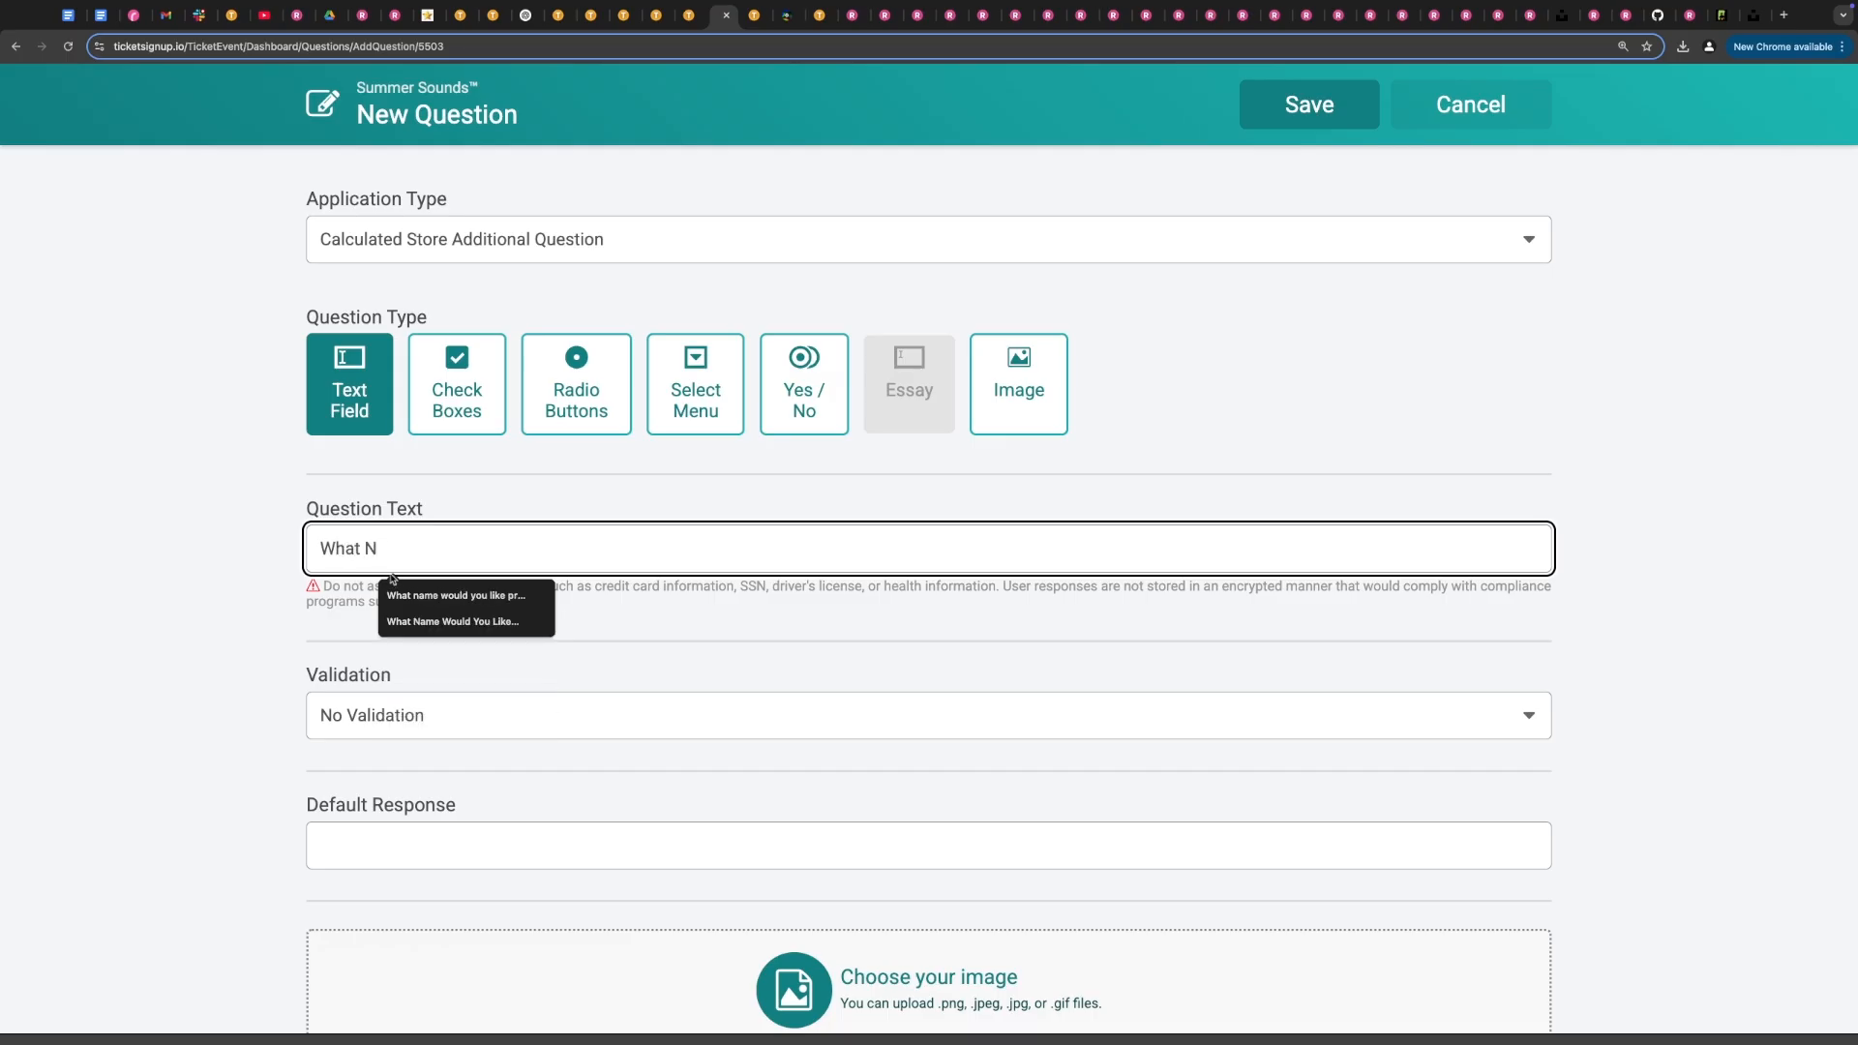
{"action": "left_click", "coordinate": [419, 627]}
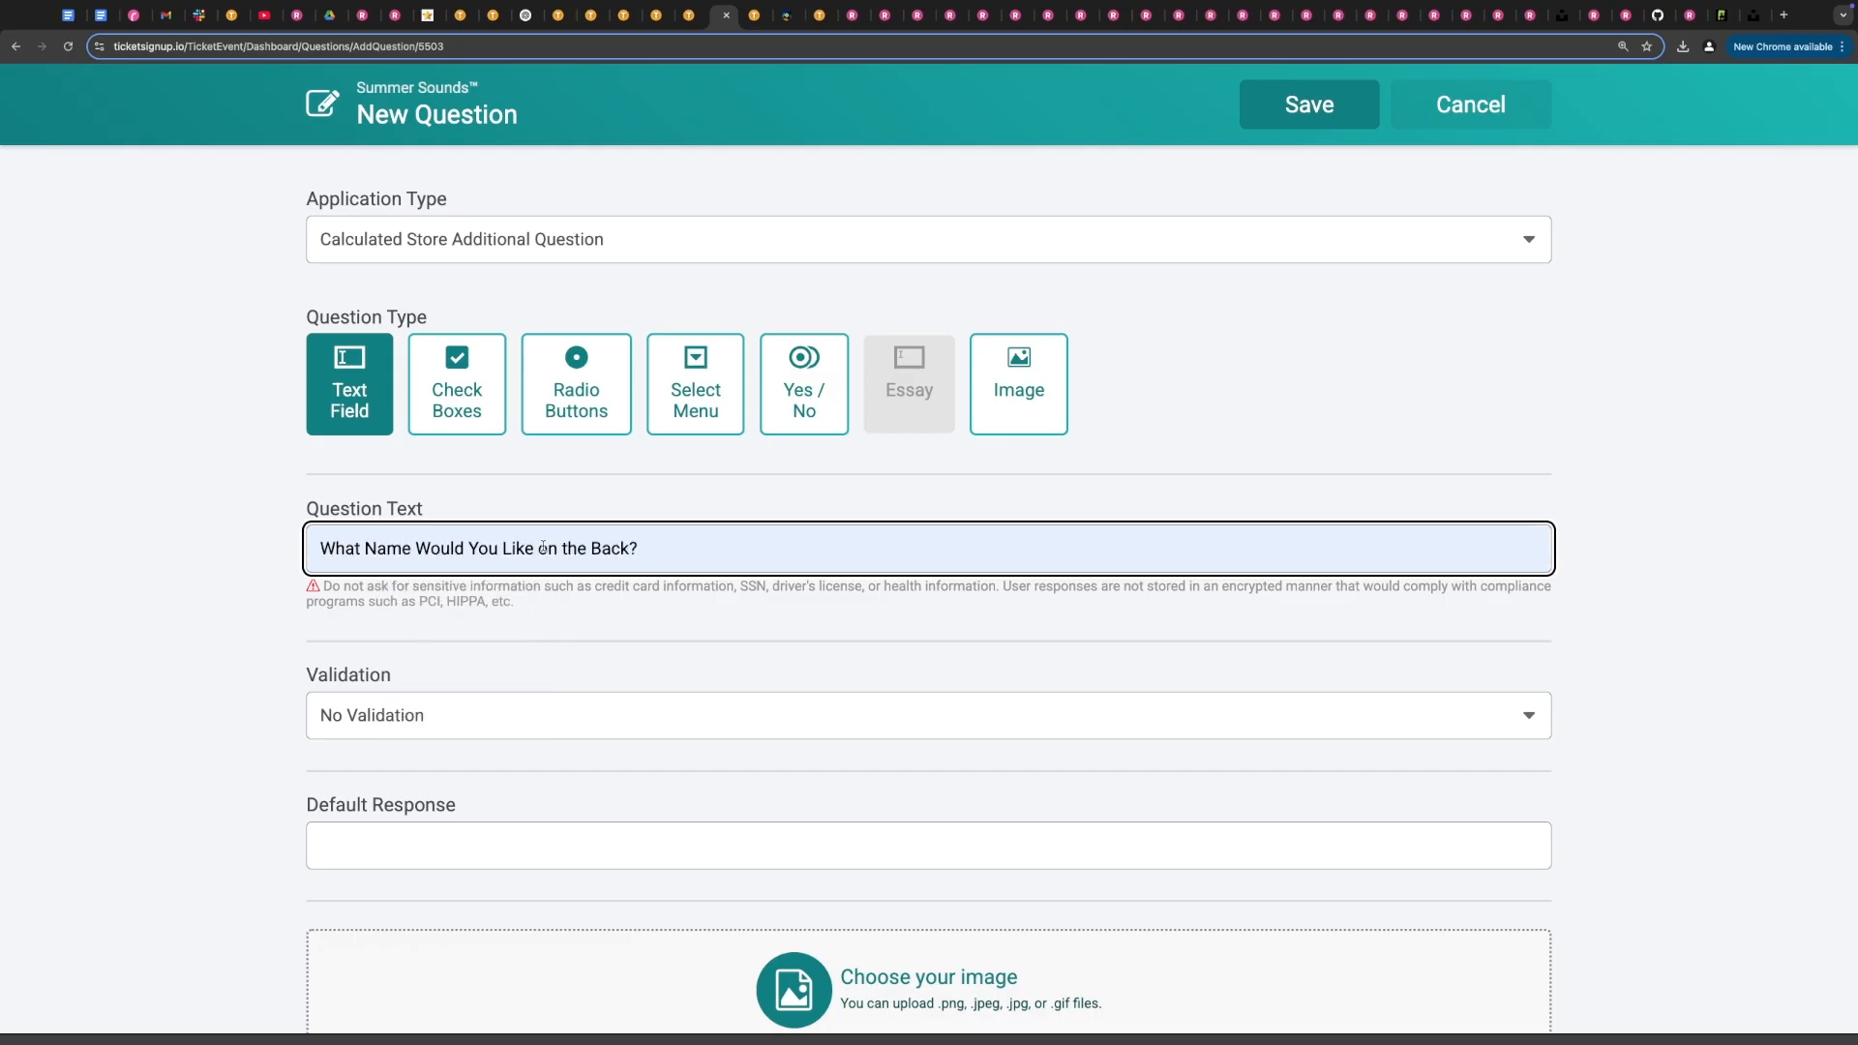
{"action": "left_click", "coordinate": [242, 593]}
- Require a response to the shirt name question and save it
{"action": "scroll", "coordinate": [667, 612], "scroll_direction": "down", "scroll_amount": 10}
{"action": "scroll", "coordinate": [668, 612], "scroll_direction": "up", "scroll_amount": 4}
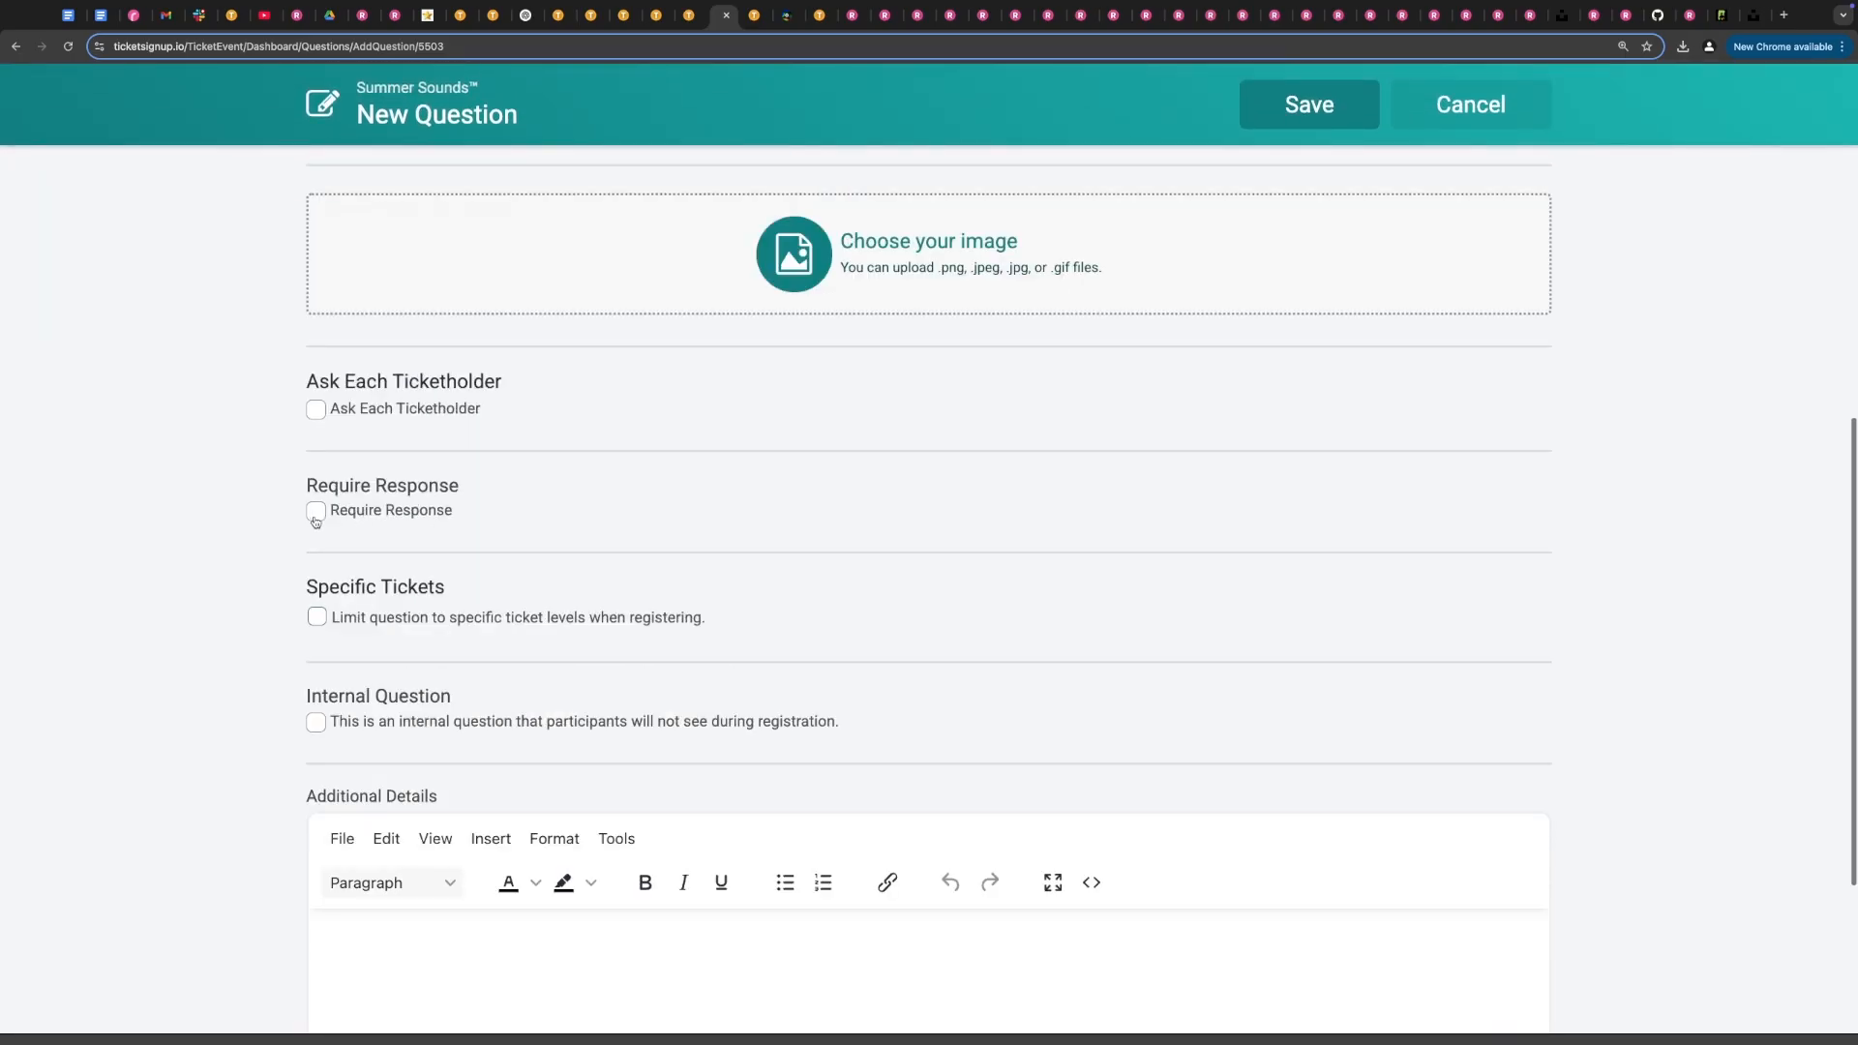
{"action": "left_click", "coordinate": [316, 513]}
{"action": "left_click", "coordinate": [1308, 116]}
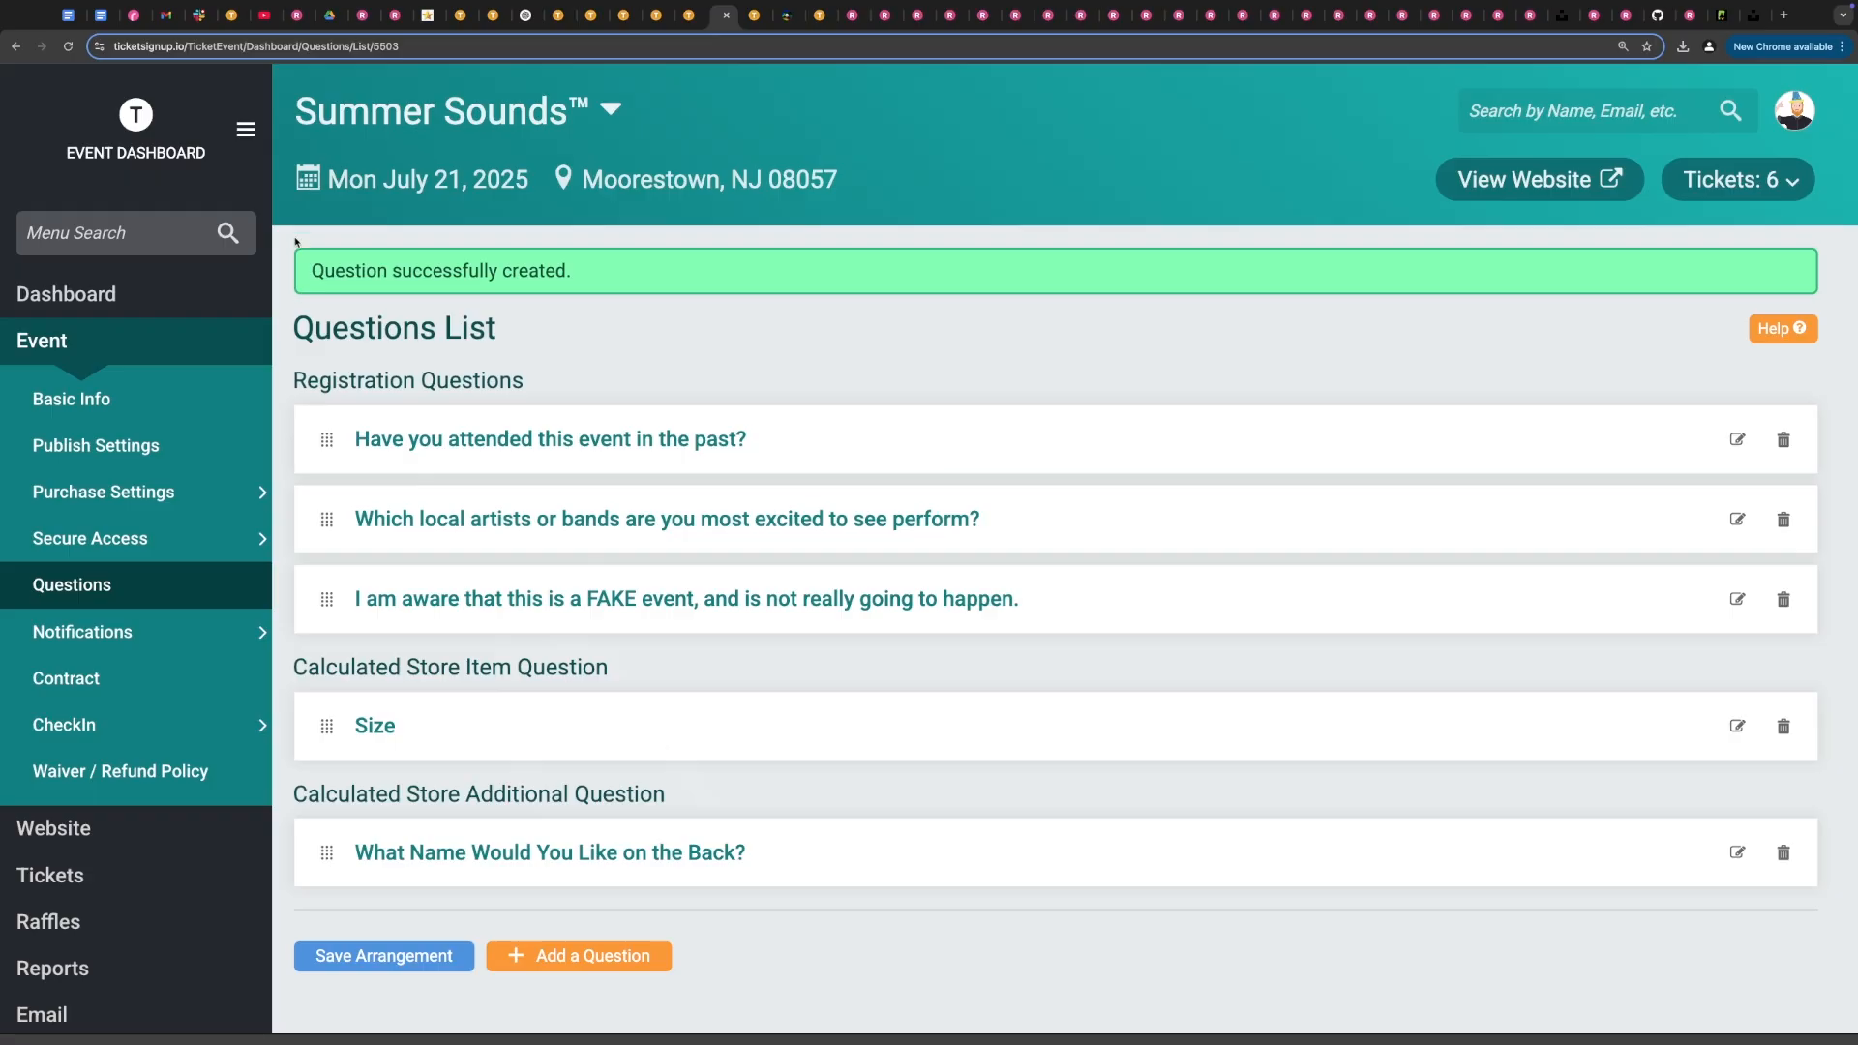
- Go to the event's Store Setup page and start creating a calculated store item
{"action": "scroll", "coordinate": [566, 274], "scroll_direction": "down", "scroll_amount": 4}
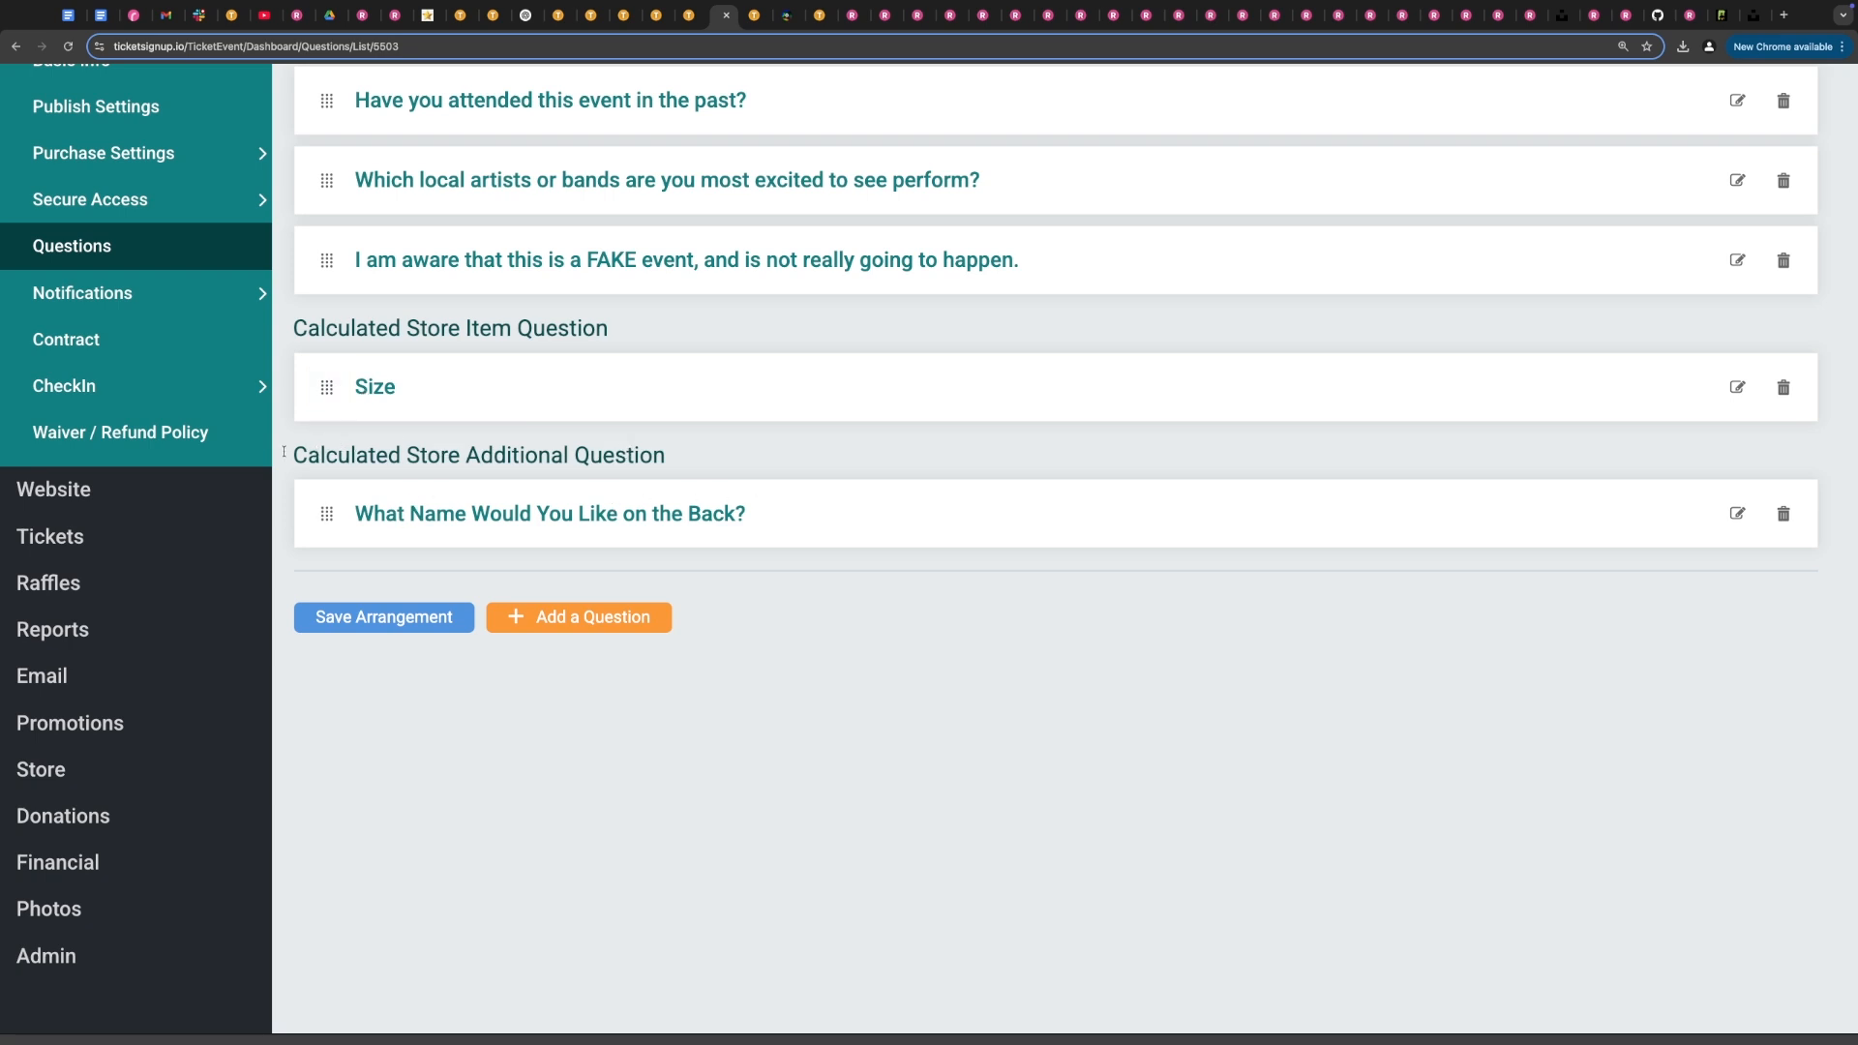
{"action": "left_click", "coordinate": [61, 773]}
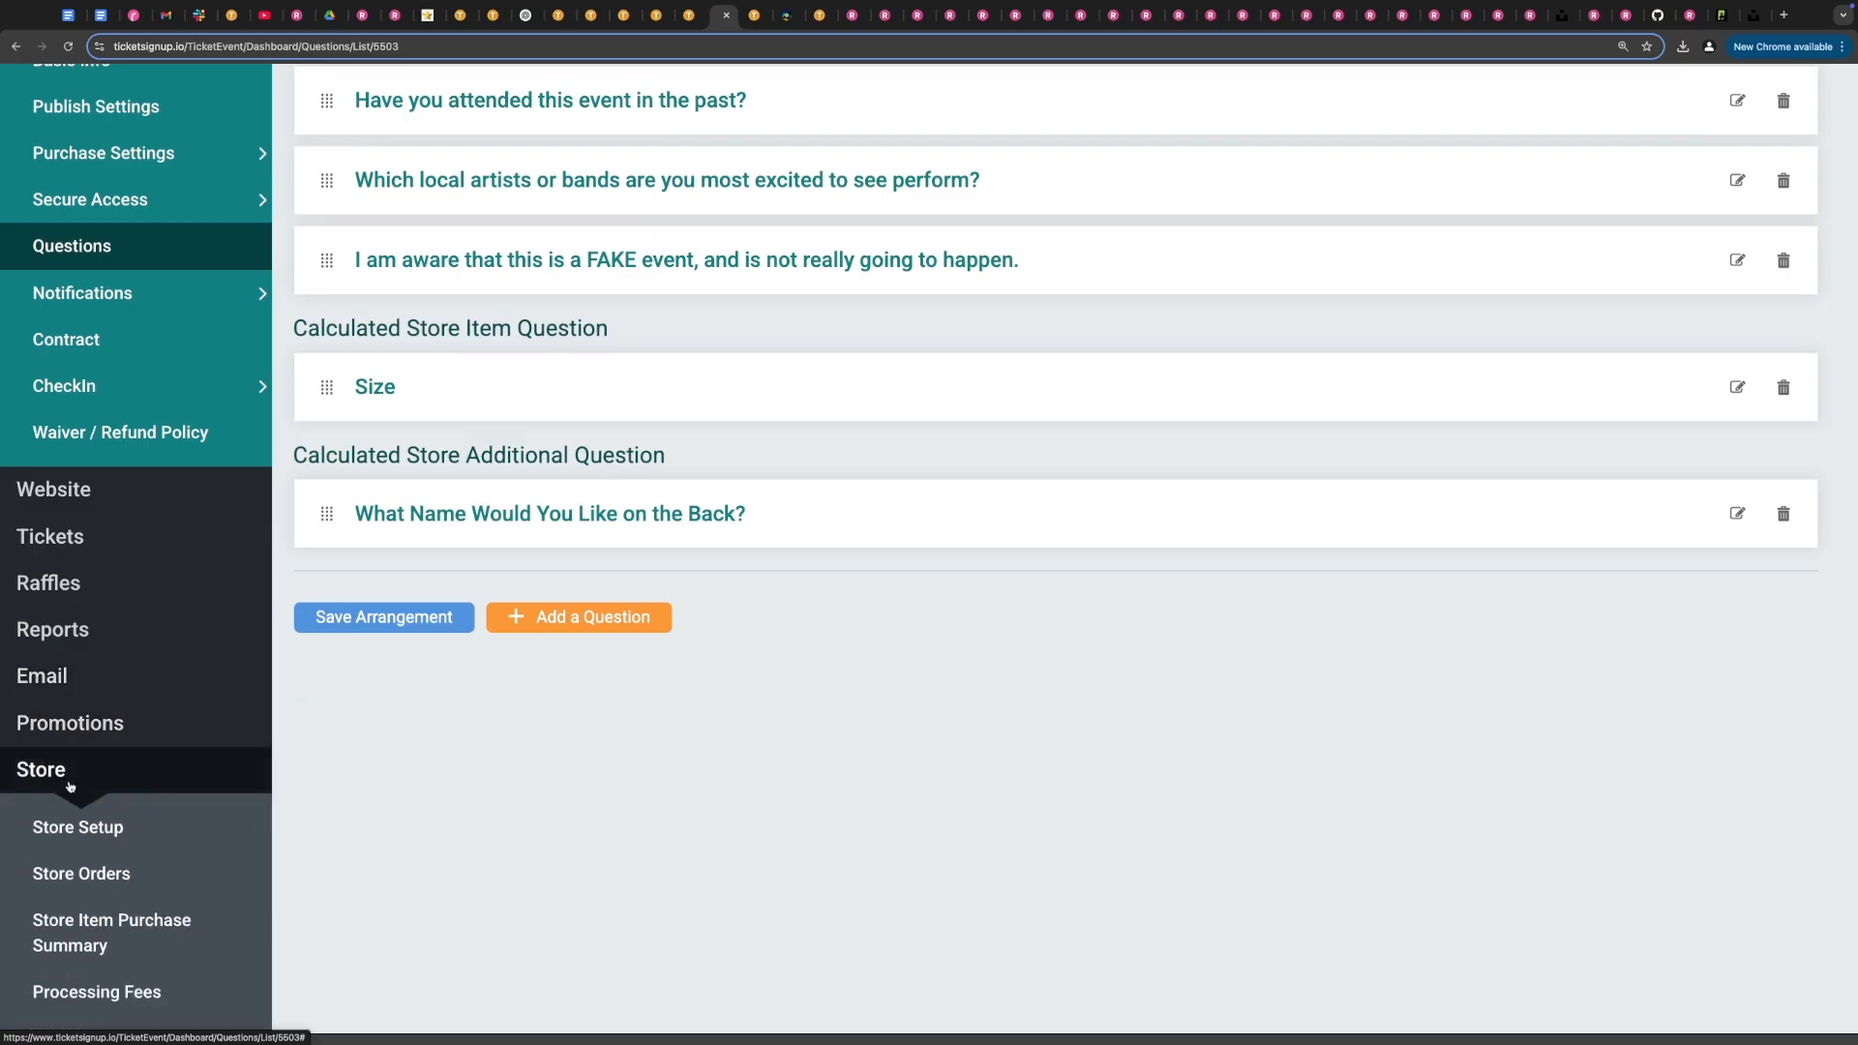
{"action": "left_click", "coordinate": [78, 825]}
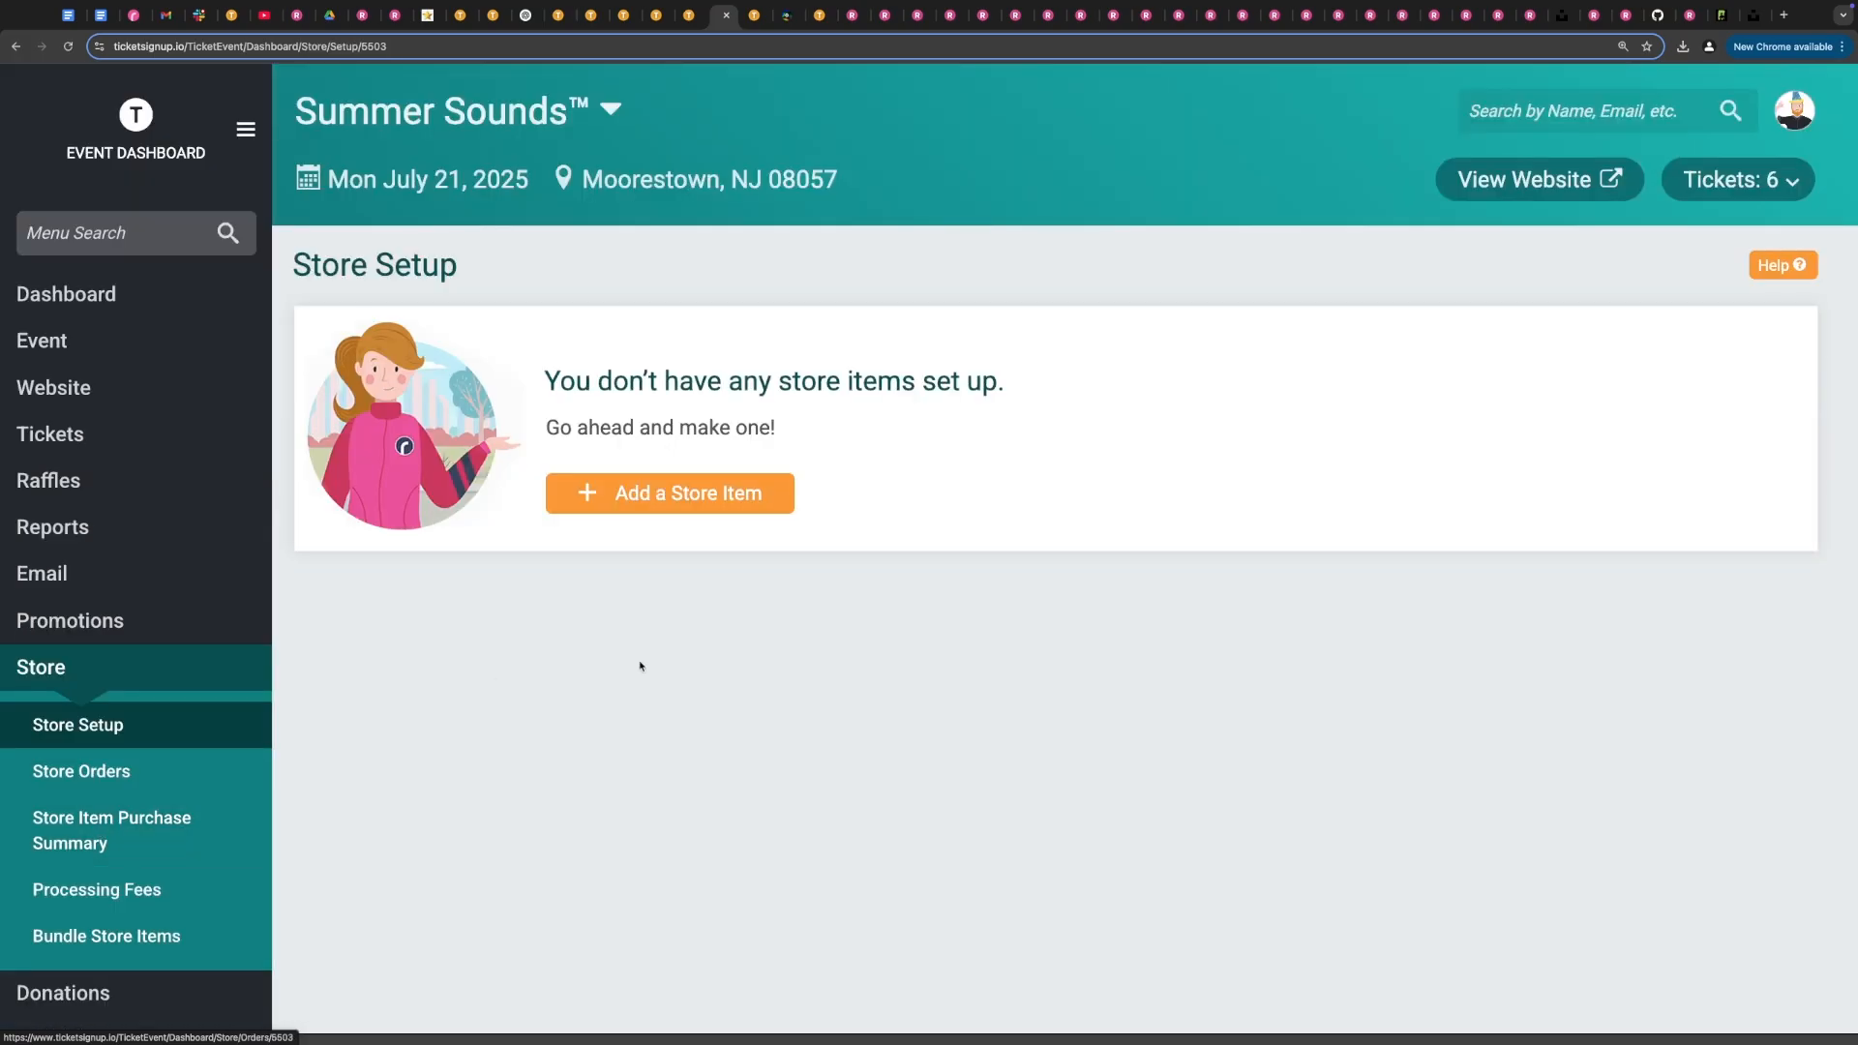
{"action": "left_click", "coordinate": [665, 494]}
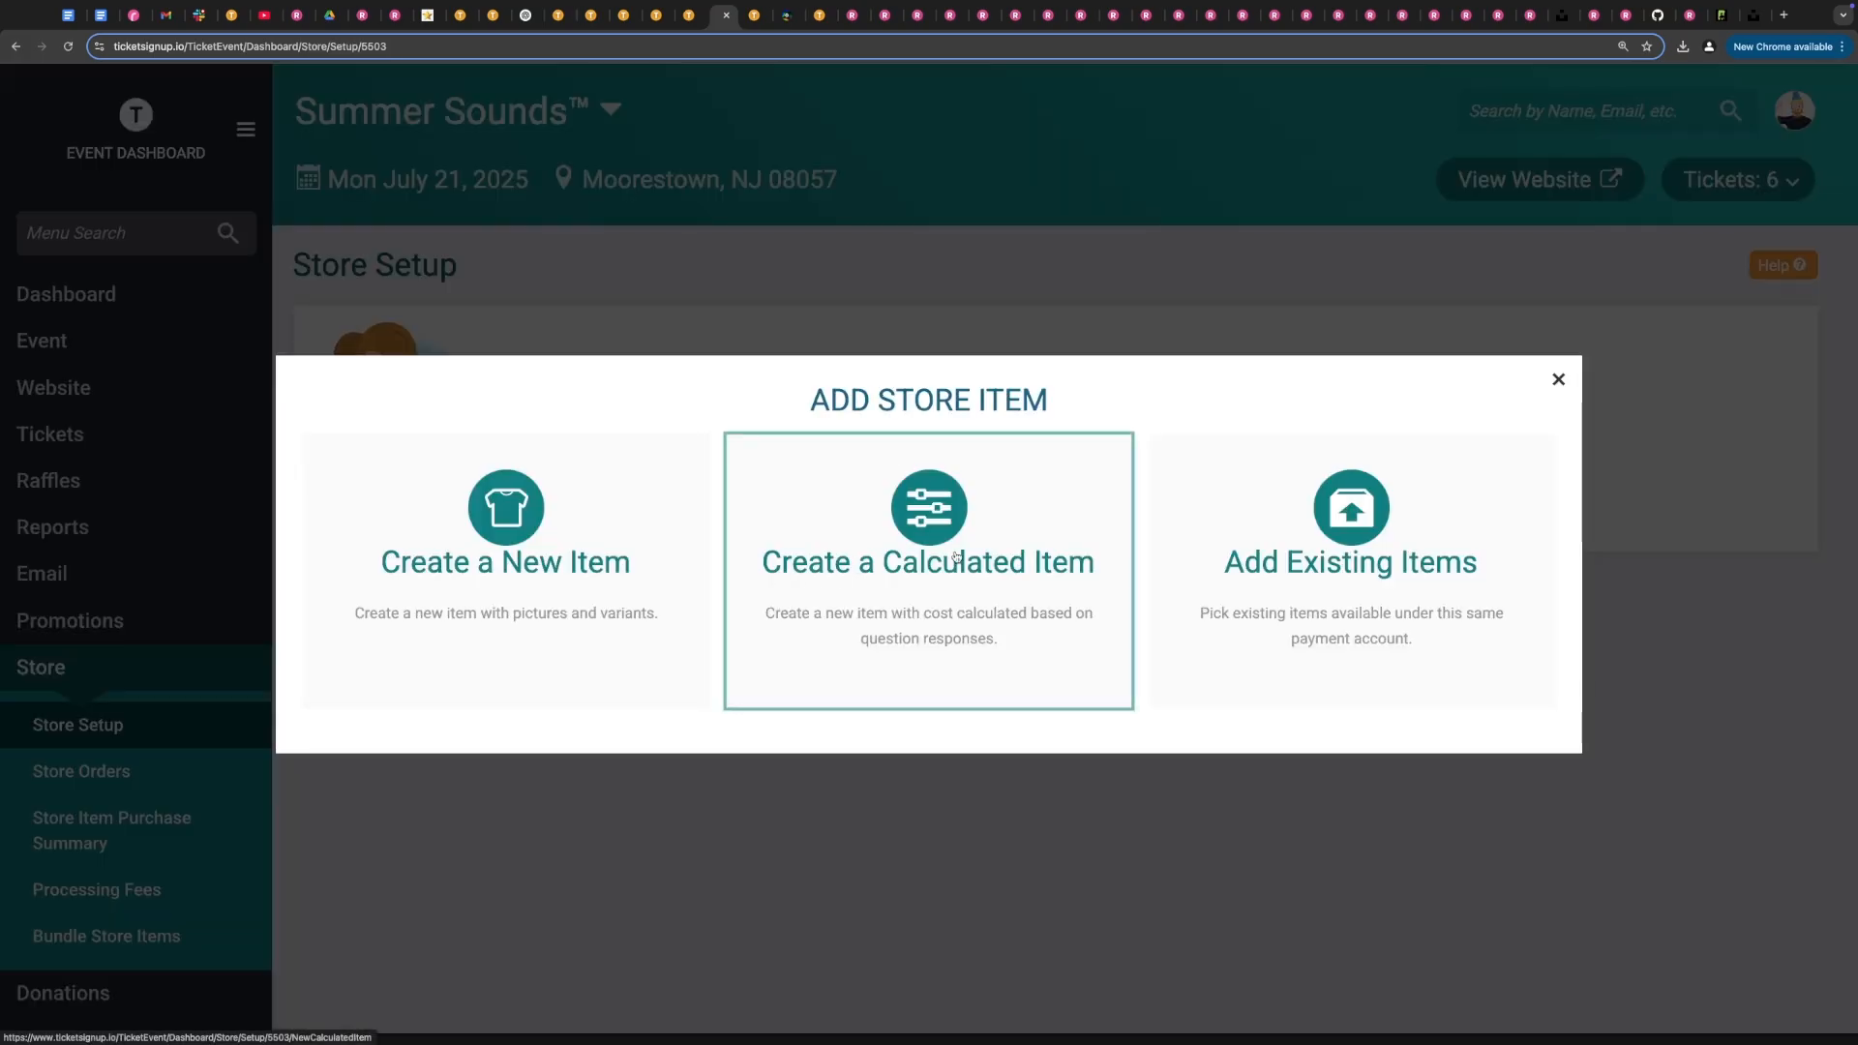
{"action": "left_click", "coordinate": [1020, 585]}
- Name the item Custom "Summer Sounds" Shirt, with an artist palette emoji in front of the name
{"action": "left_click", "coordinate": [384, 376]}
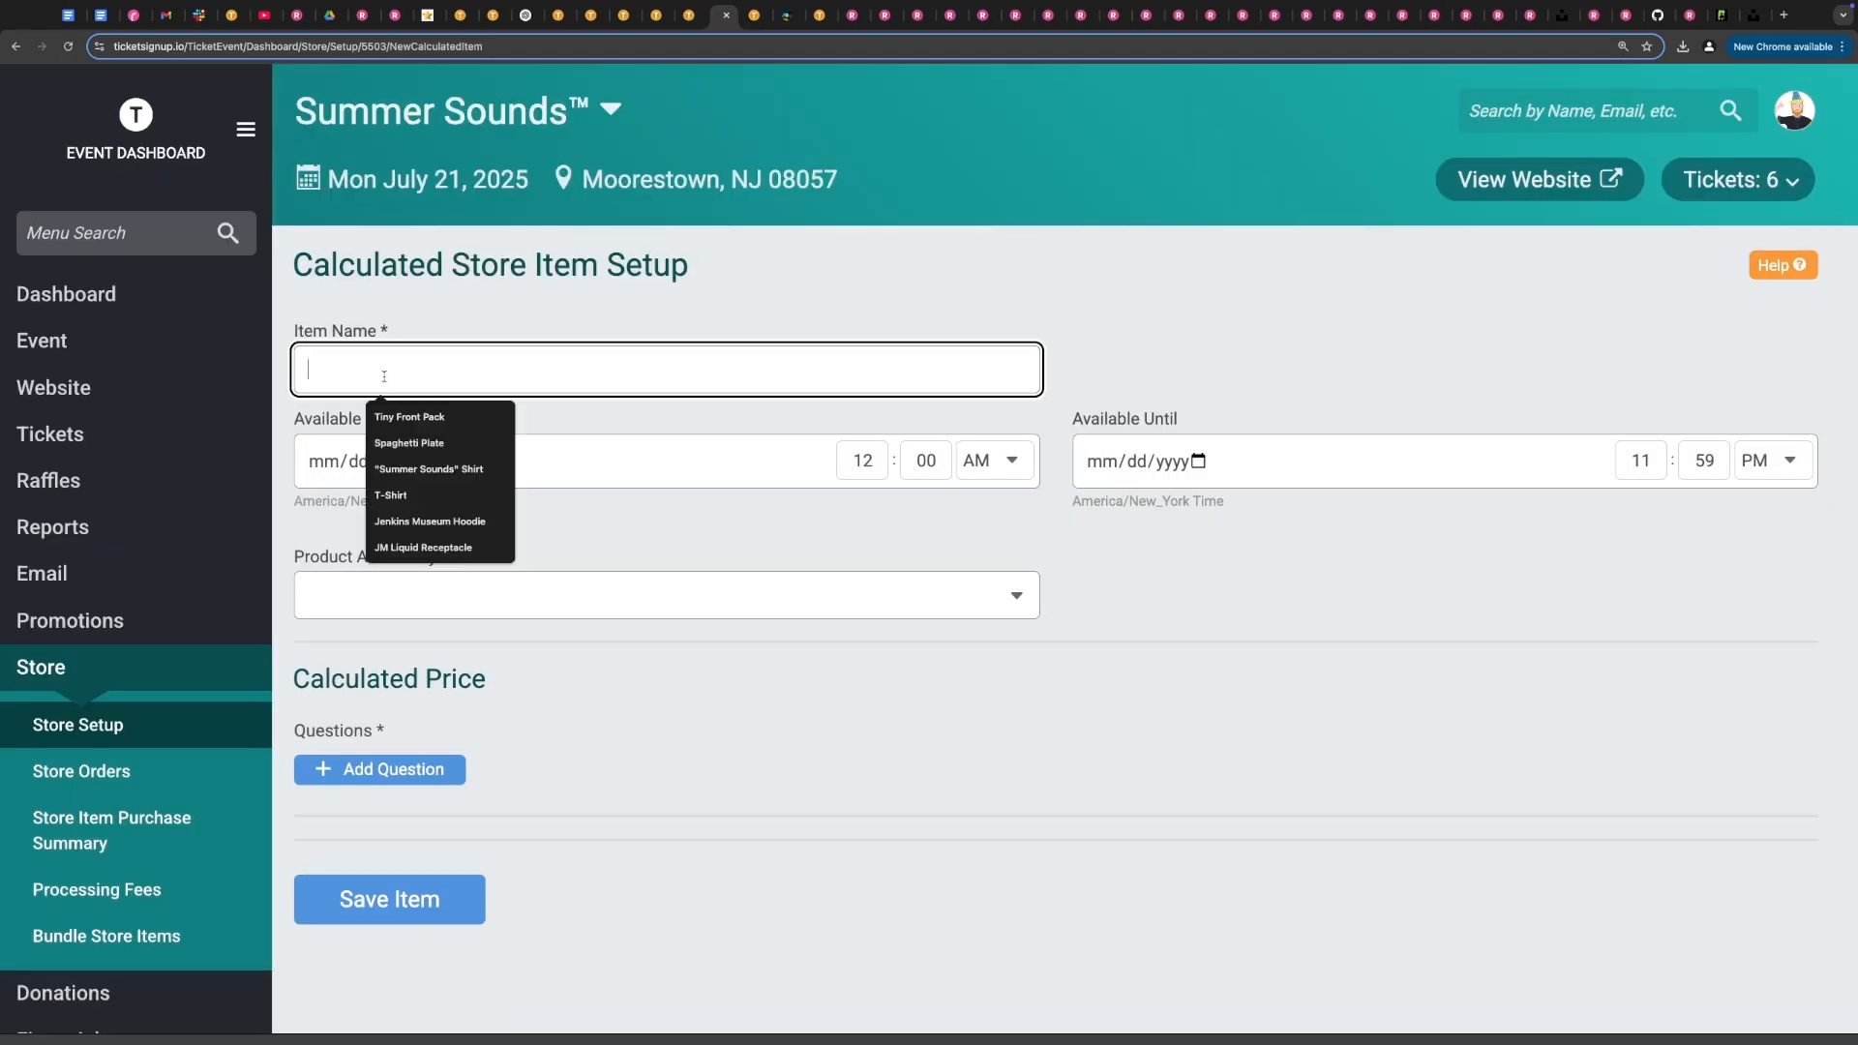
{"action": "type", "text": "C"}
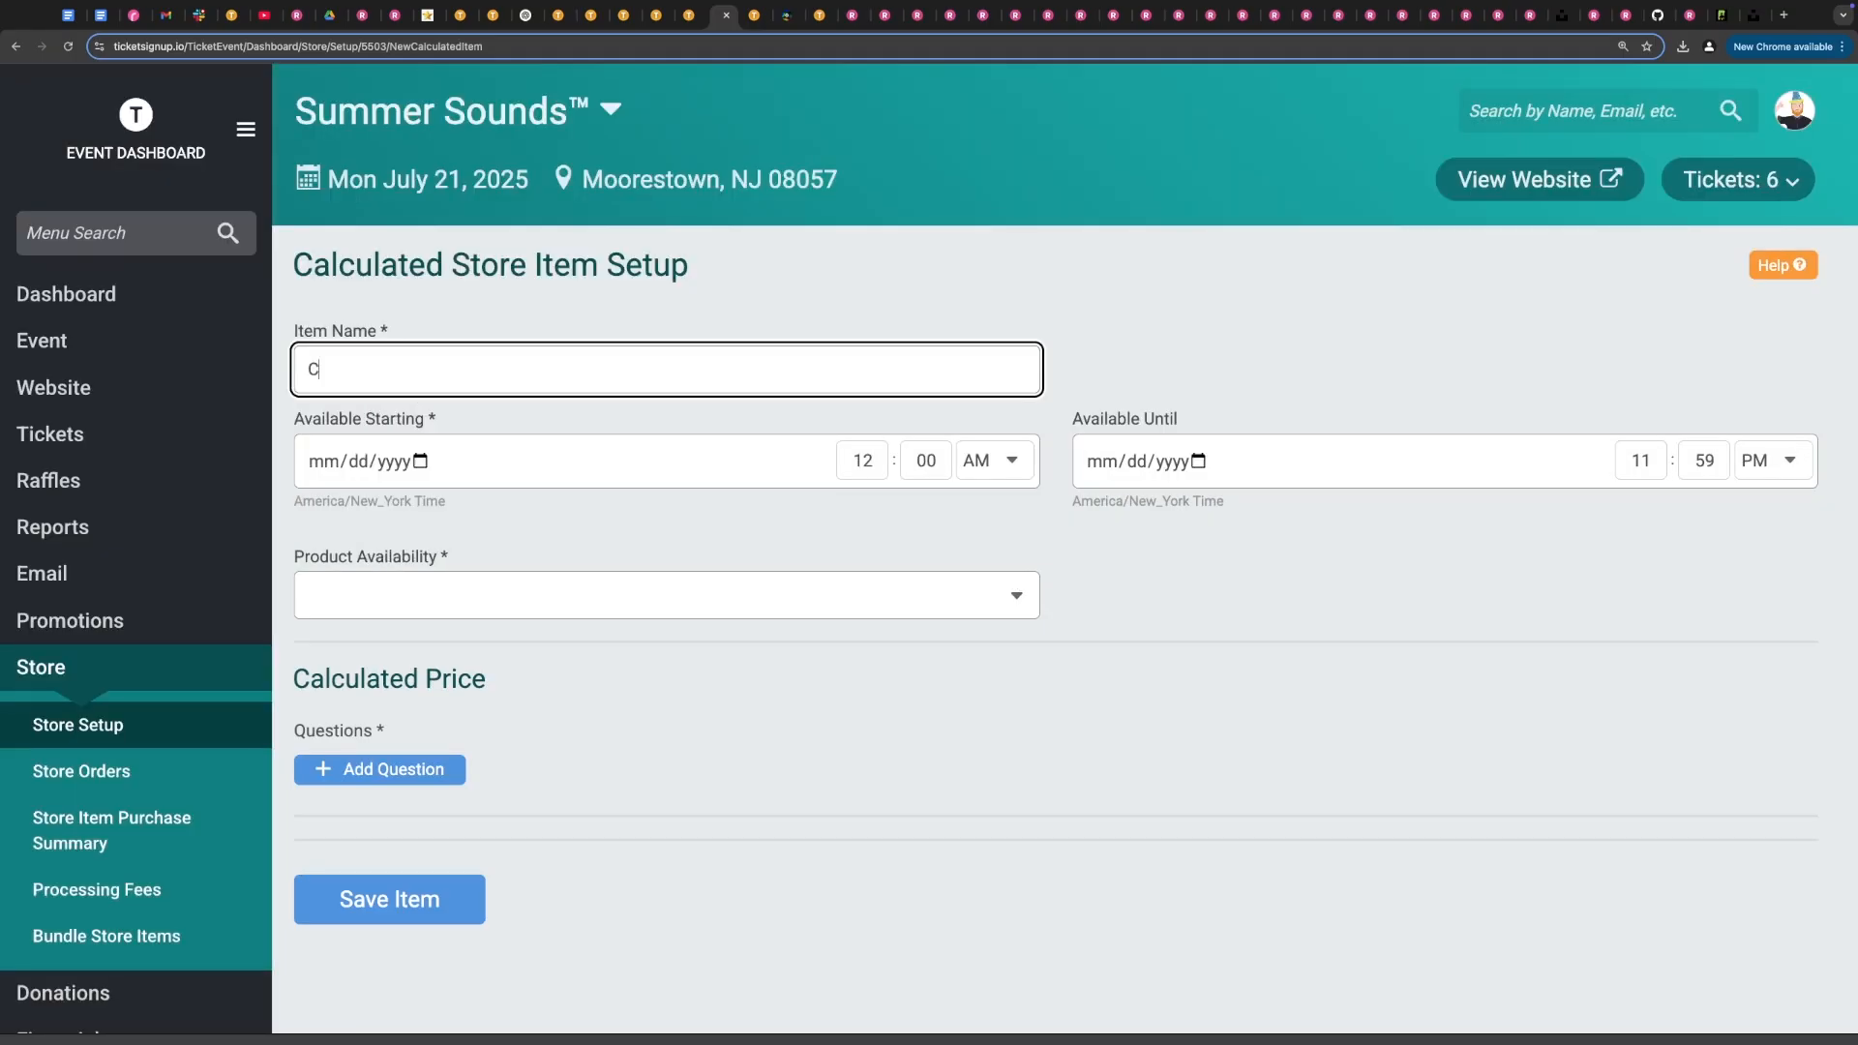
{"action": "type", "text": "ustom Shirt"}
{"action": "key", "text": "alt+Left"}
{"action": "type", "text": "\"Summer Sounds\""}
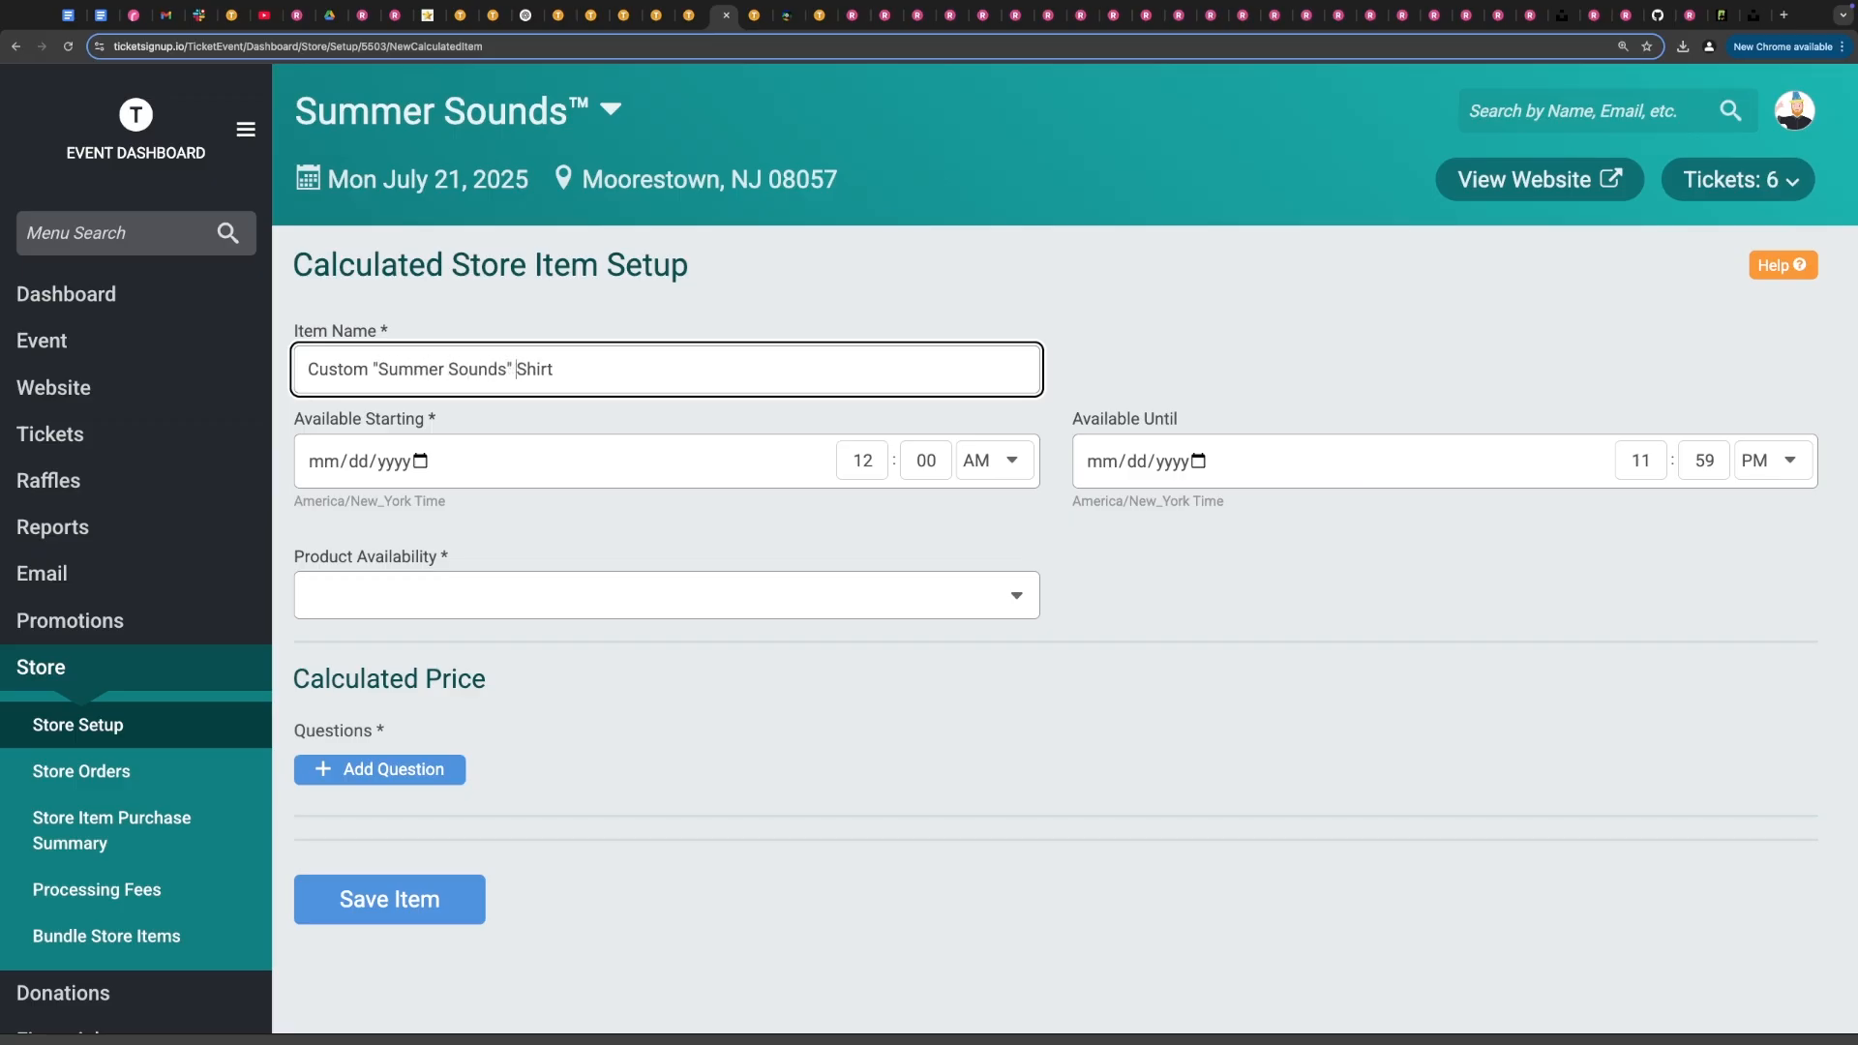
{"action": "key", "text": "ctrl+super+space"}
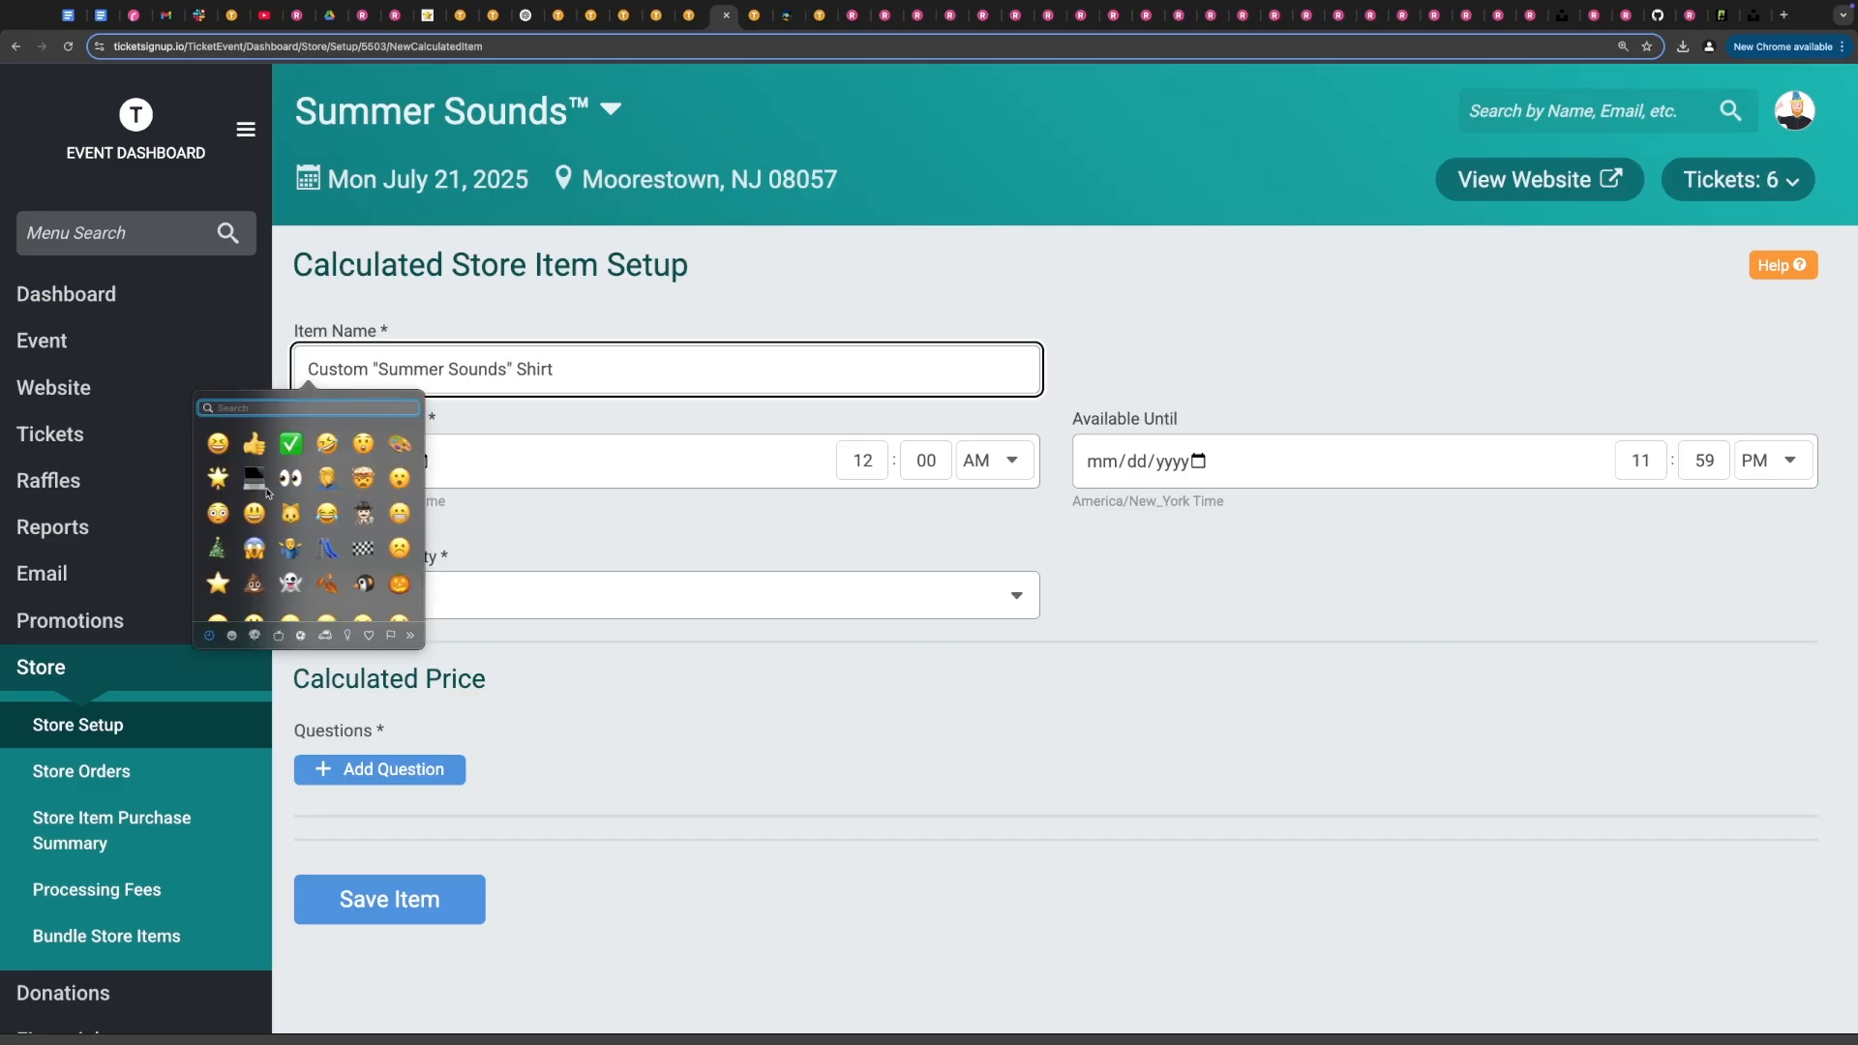
{"action": "left_click", "coordinate": [399, 443]}
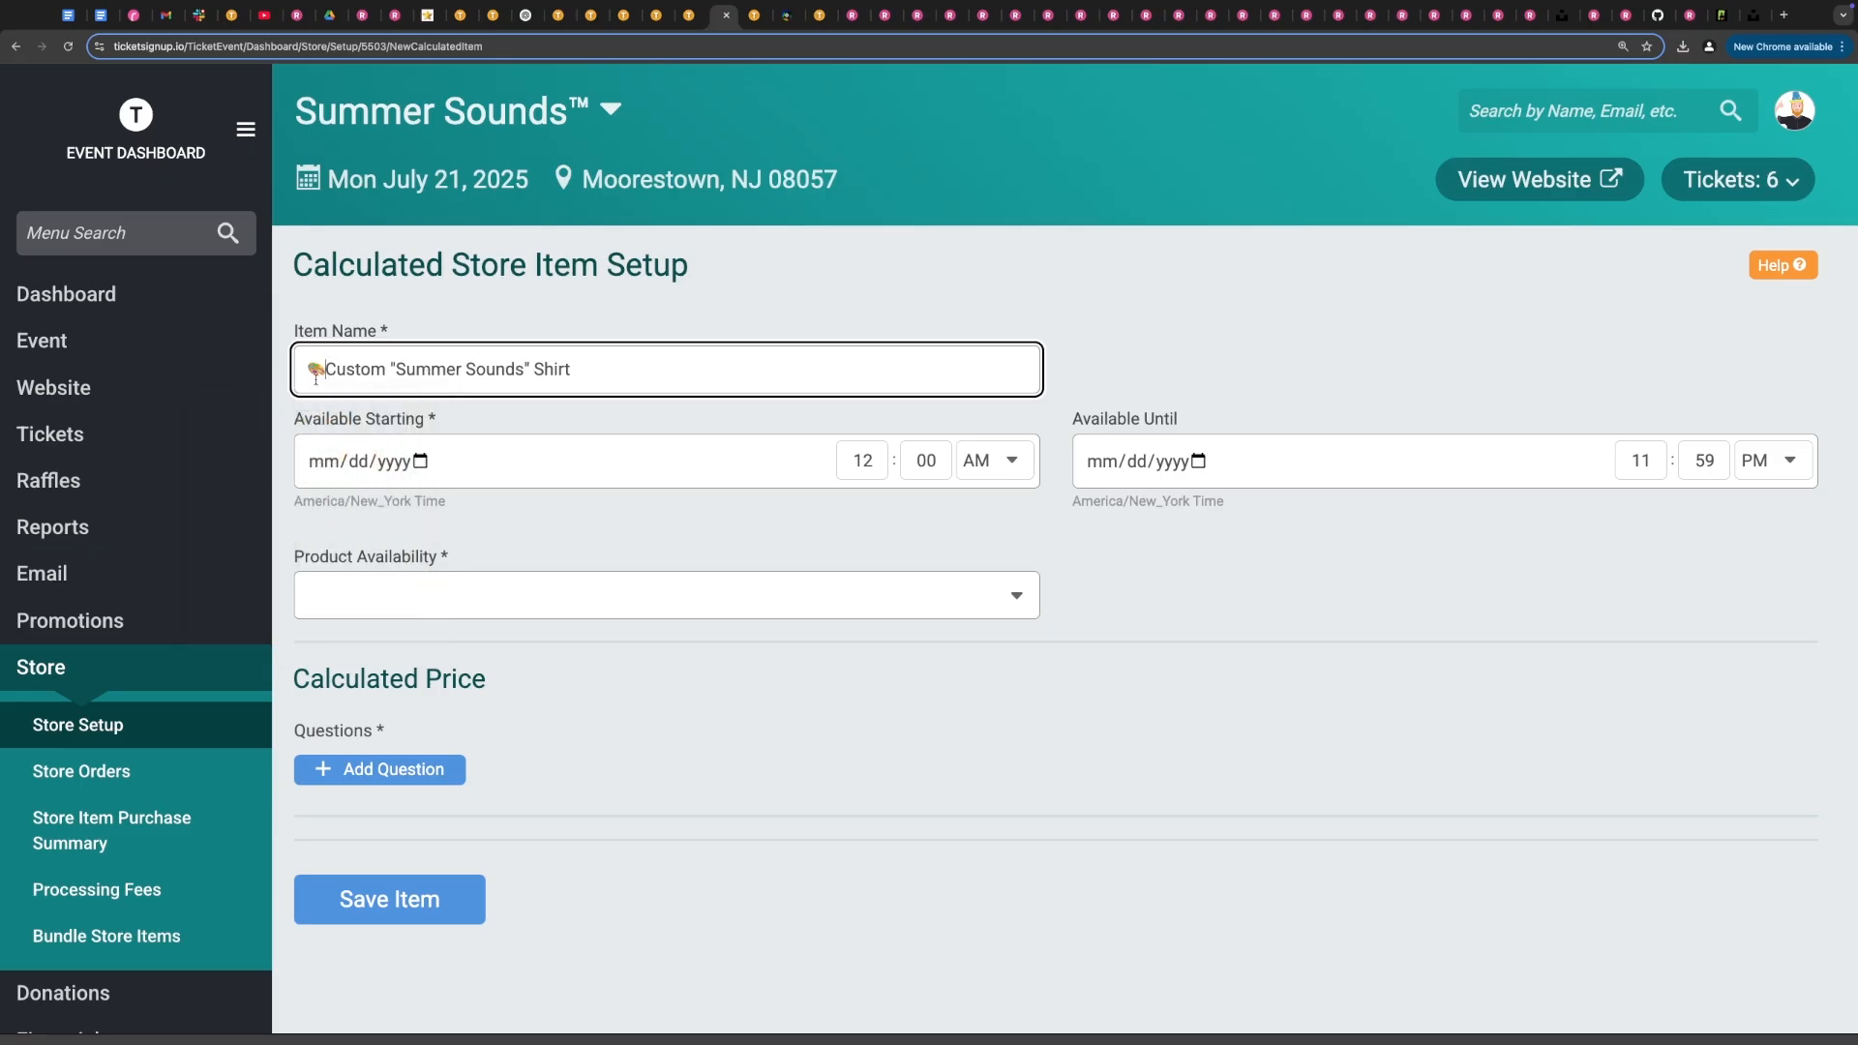
- Make the item available starting 02/16/2025, both when buying tickets and in the standalone store
{"action": "left_click", "coordinate": [367, 458]}
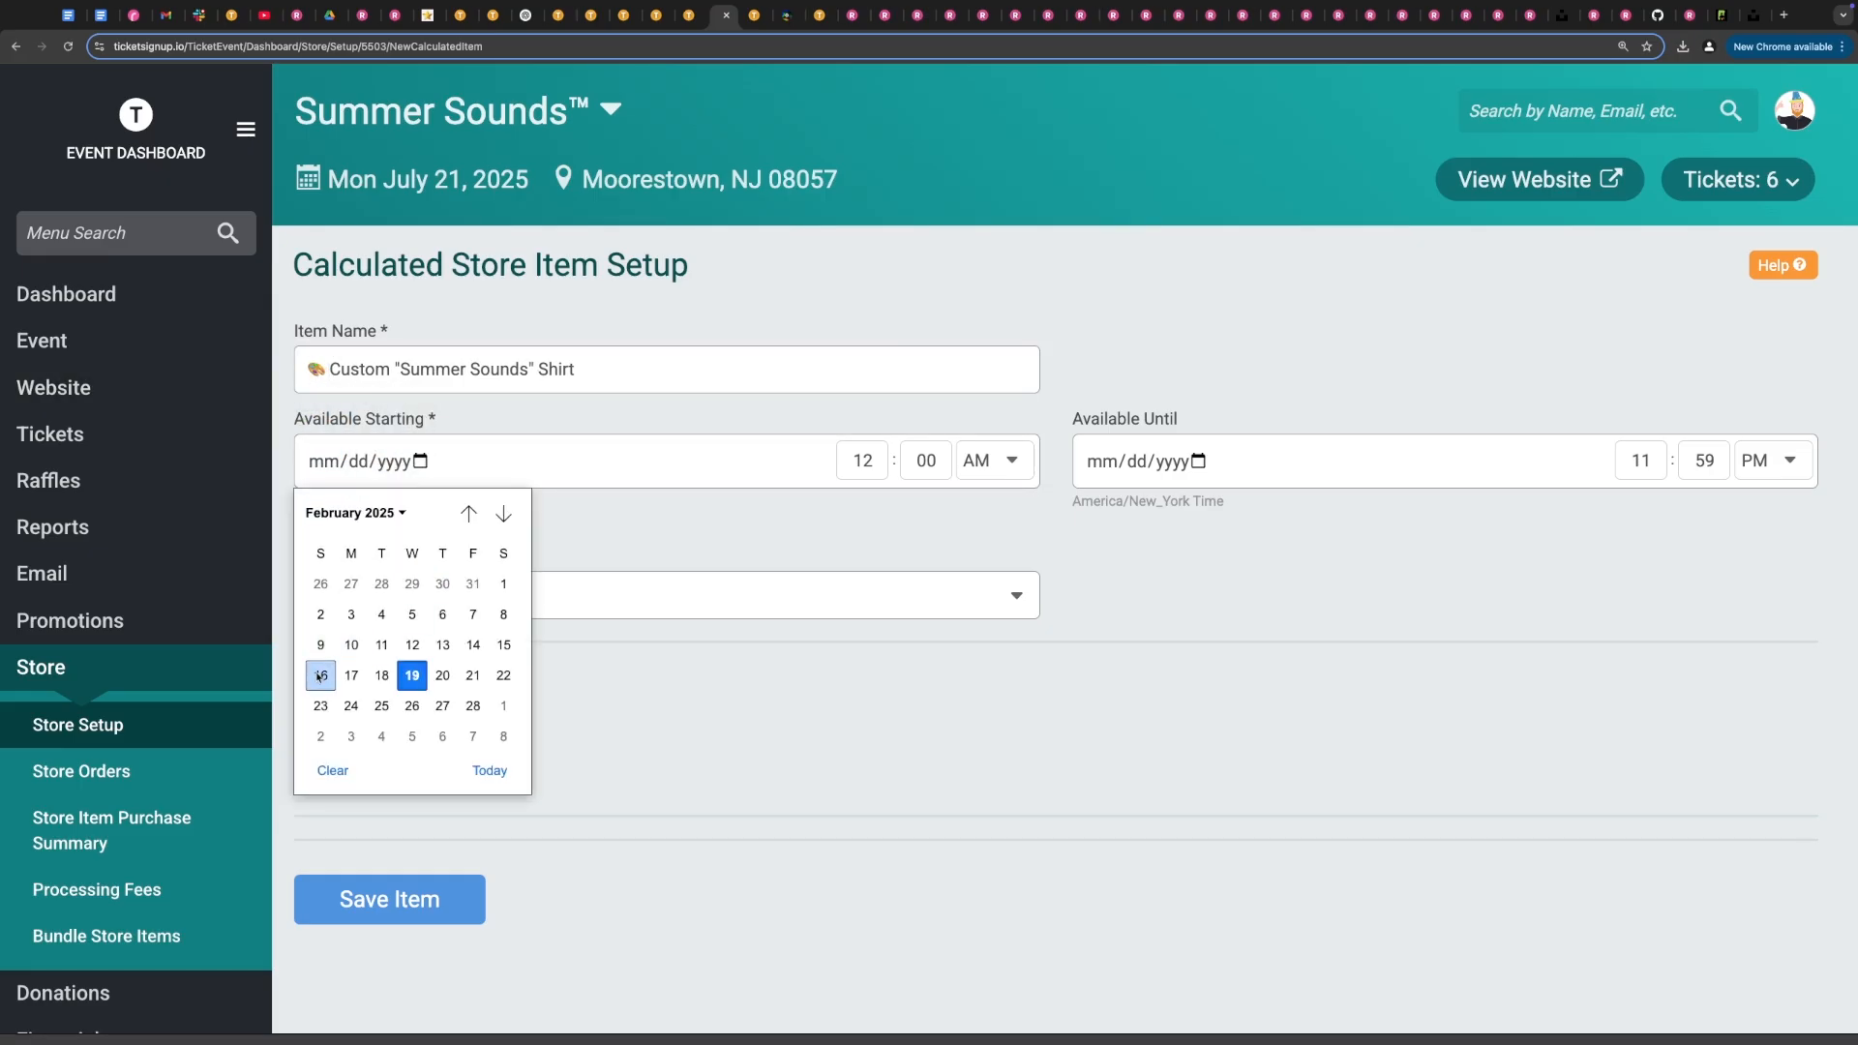
{"action": "left_click", "coordinate": [320, 676]}
{"action": "left_click", "coordinate": [628, 595]}
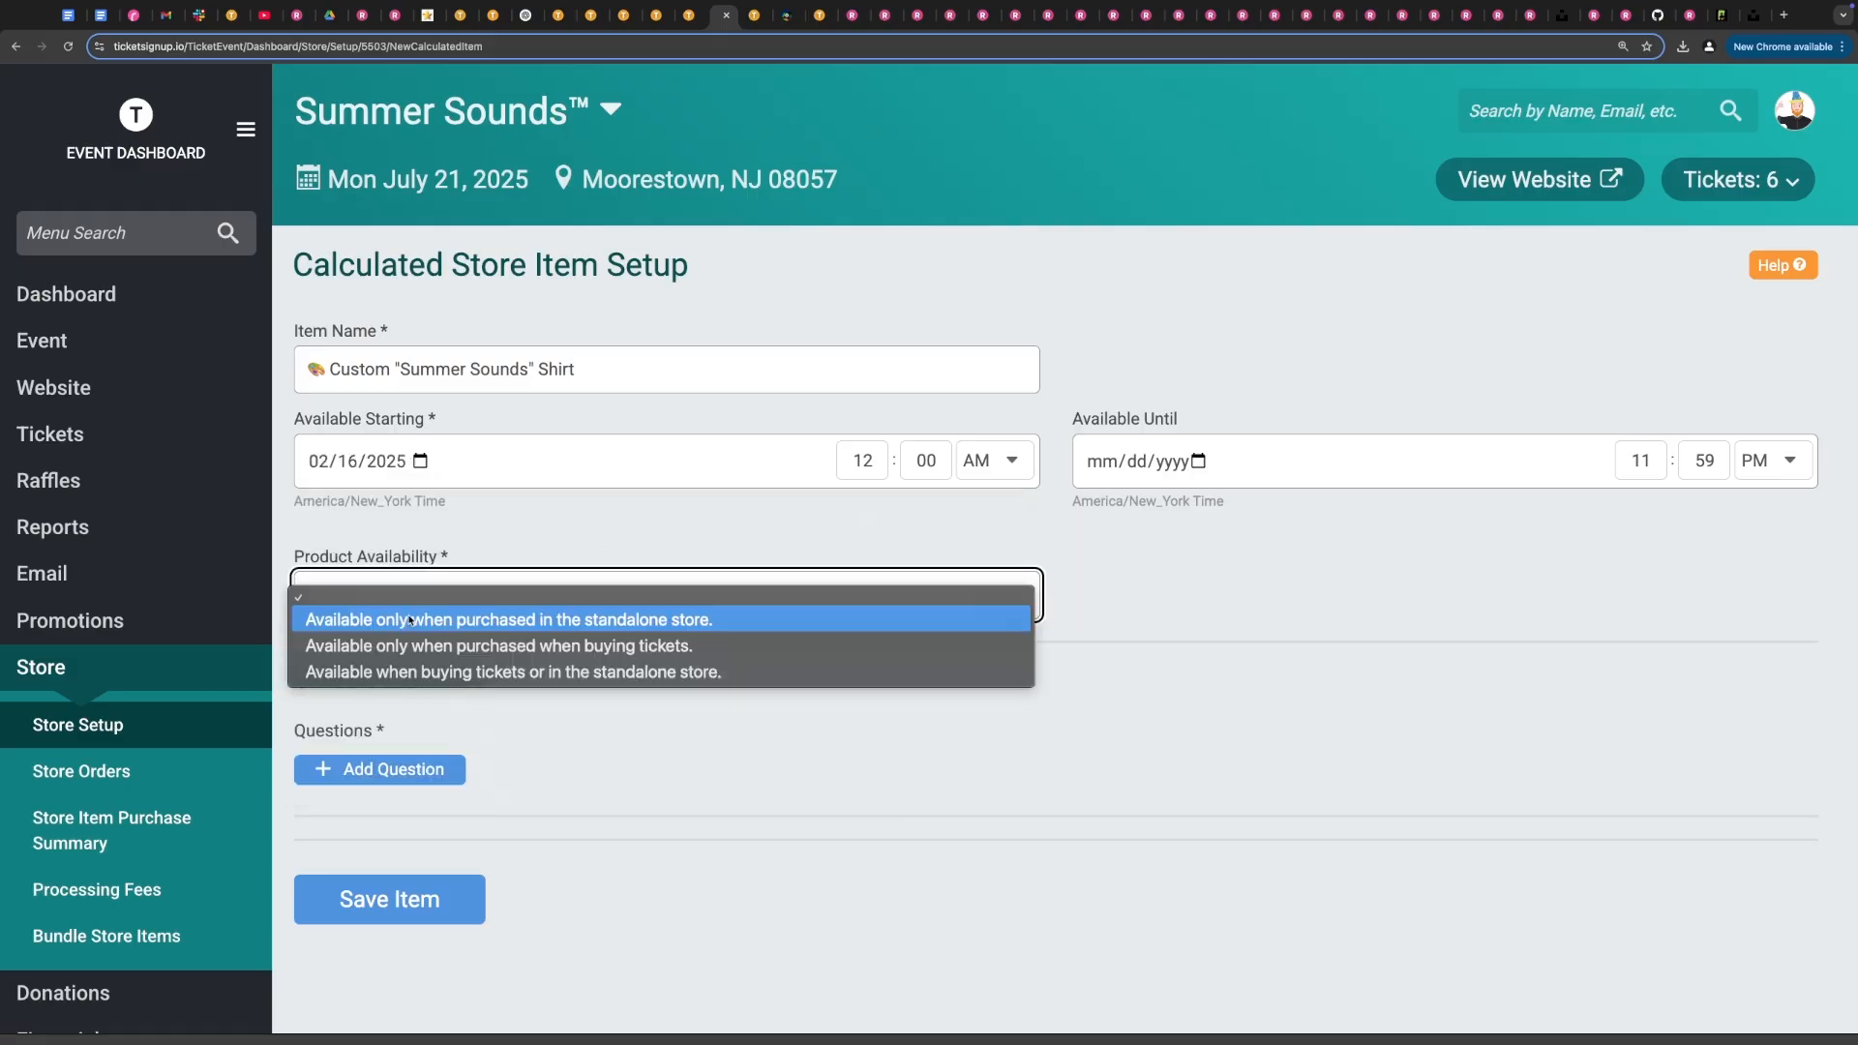
{"action": "left_click", "coordinate": [398, 672]}
- Add the Size question to the item's calculated price
{"action": "scroll", "coordinate": [693, 647], "scroll_direction": "down", "scroll_amount": 3}
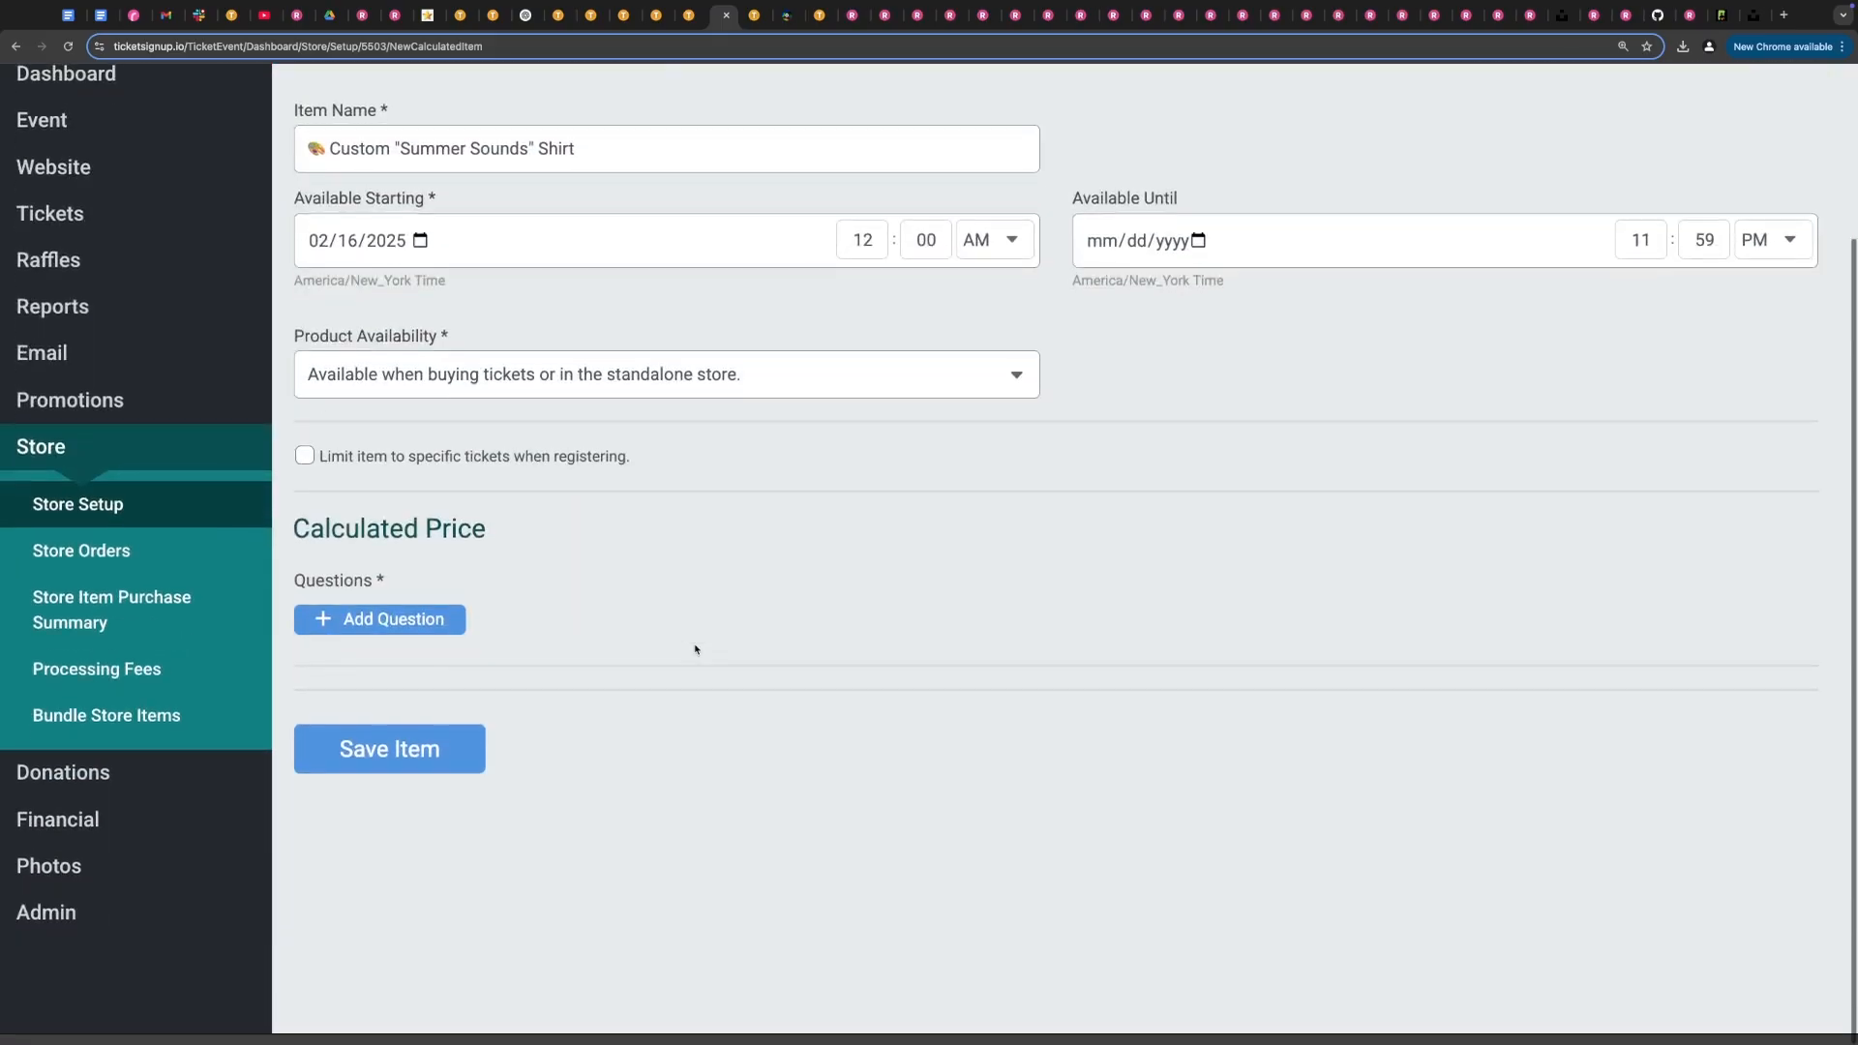
{"action": "left_click", "coordinate": [360, 629]}
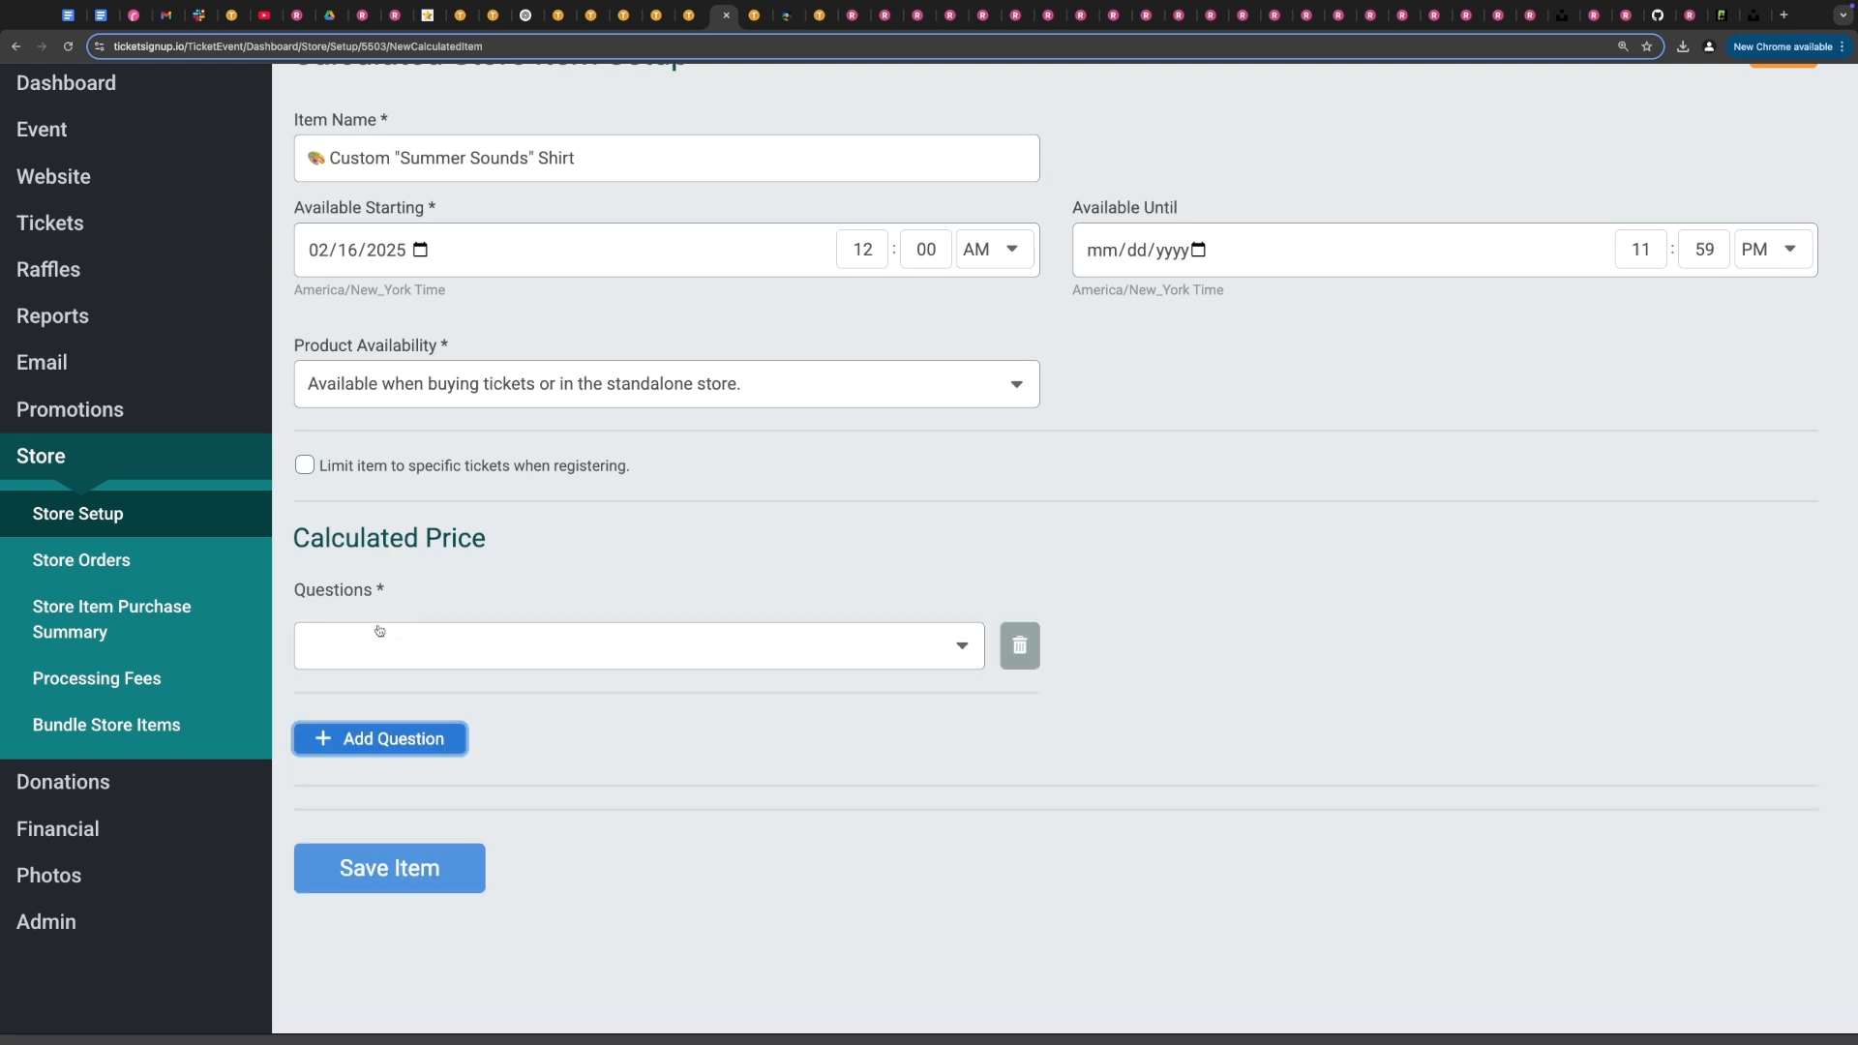
{"action": "left_click", "coordinate": [703, 646]}
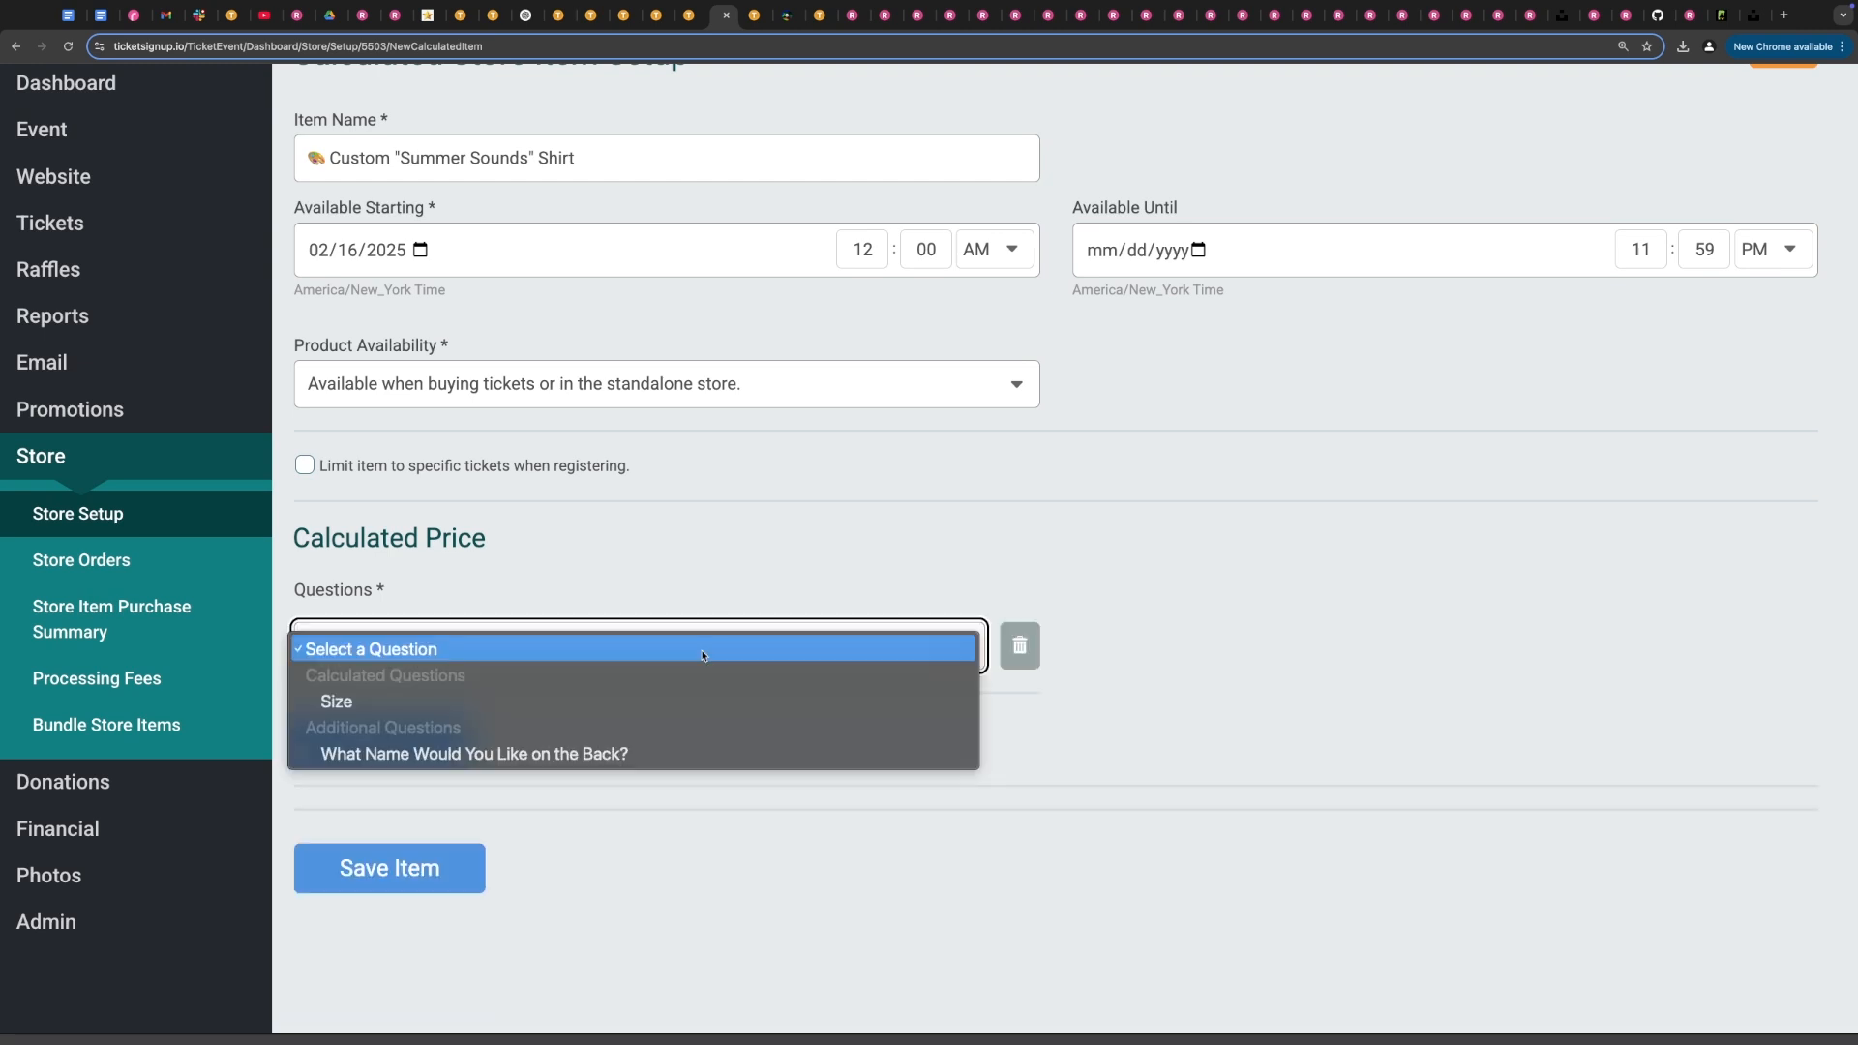
{"action": "left_click", "coordinate": [336, 702]}
- Price the Extra Small, Small, Medium and Large responses at $25 each and Extra Large at $30
{"action": "scroll", "coordinate": [616, 519], "scroll_direction": "down", "scroll_amount": 5}
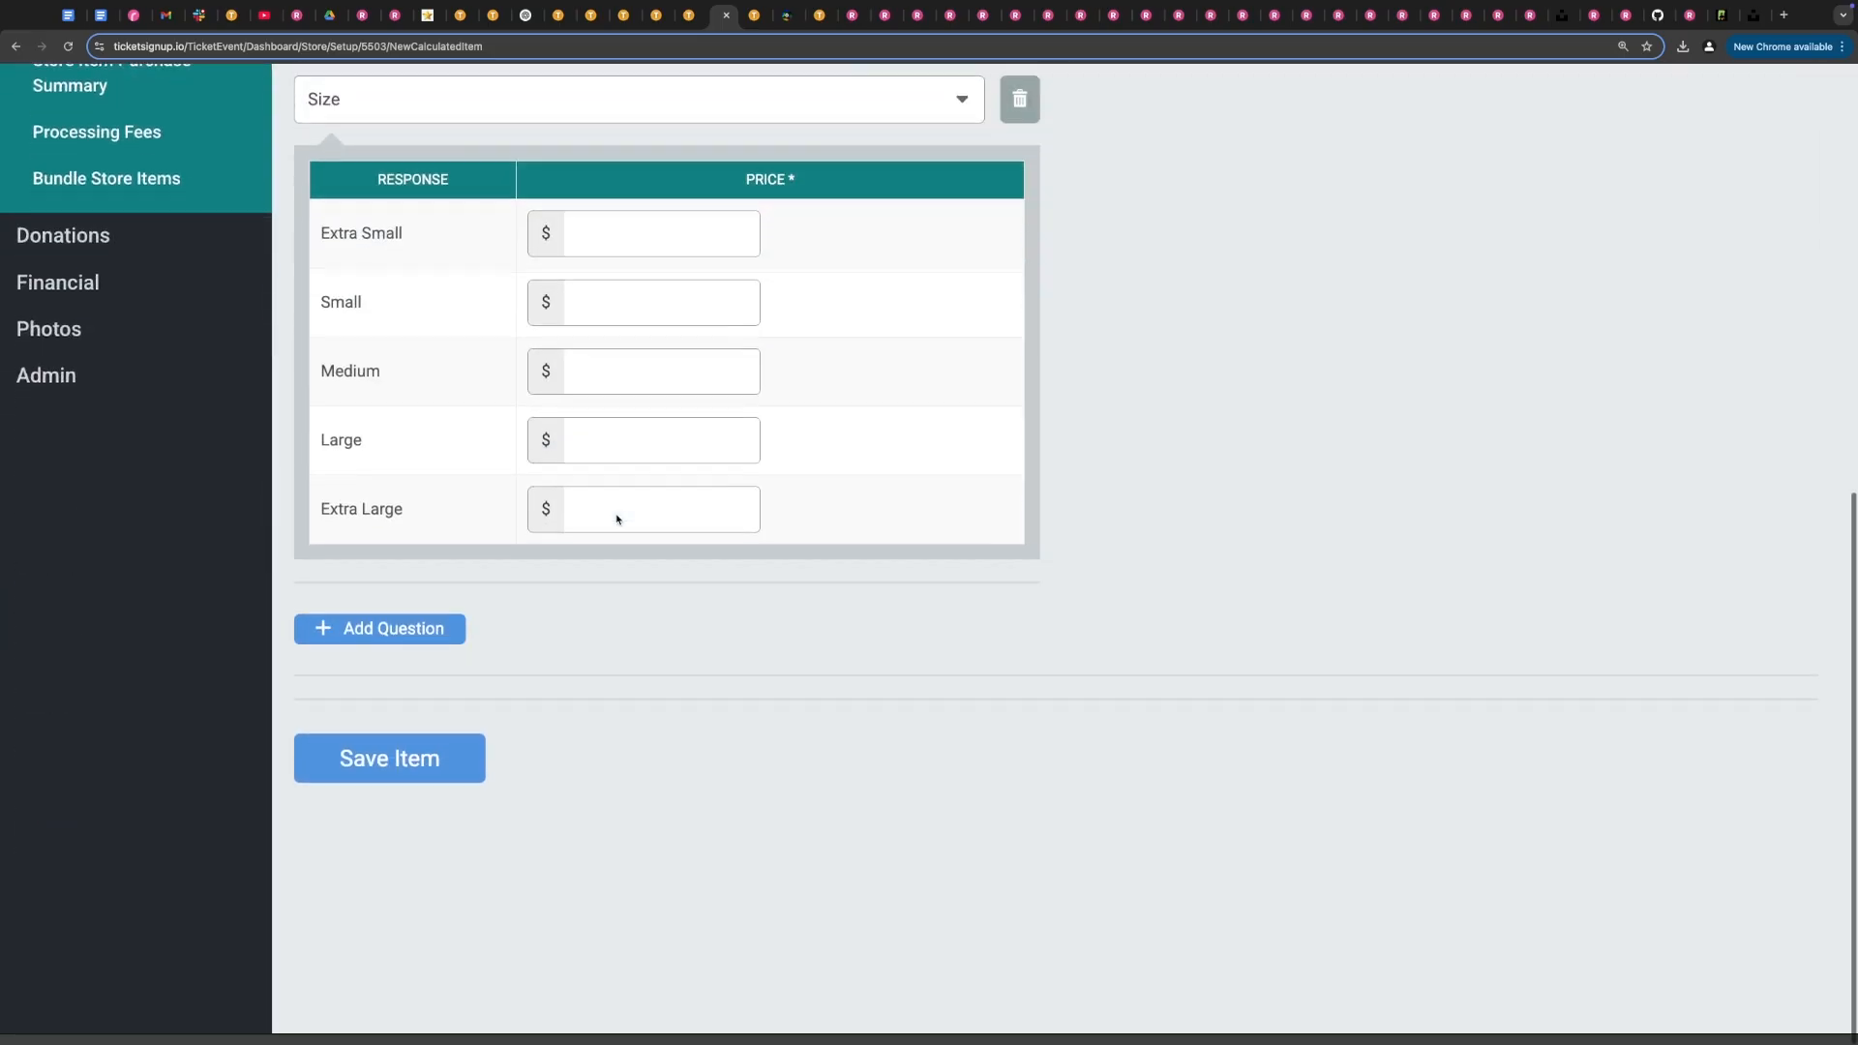
{"action": "scroll", "coordinate": [580, 407], "scroll_direction": "up", "scroll_amount": 2}
{"action": "left_click", "coordinate": [599, 388]}
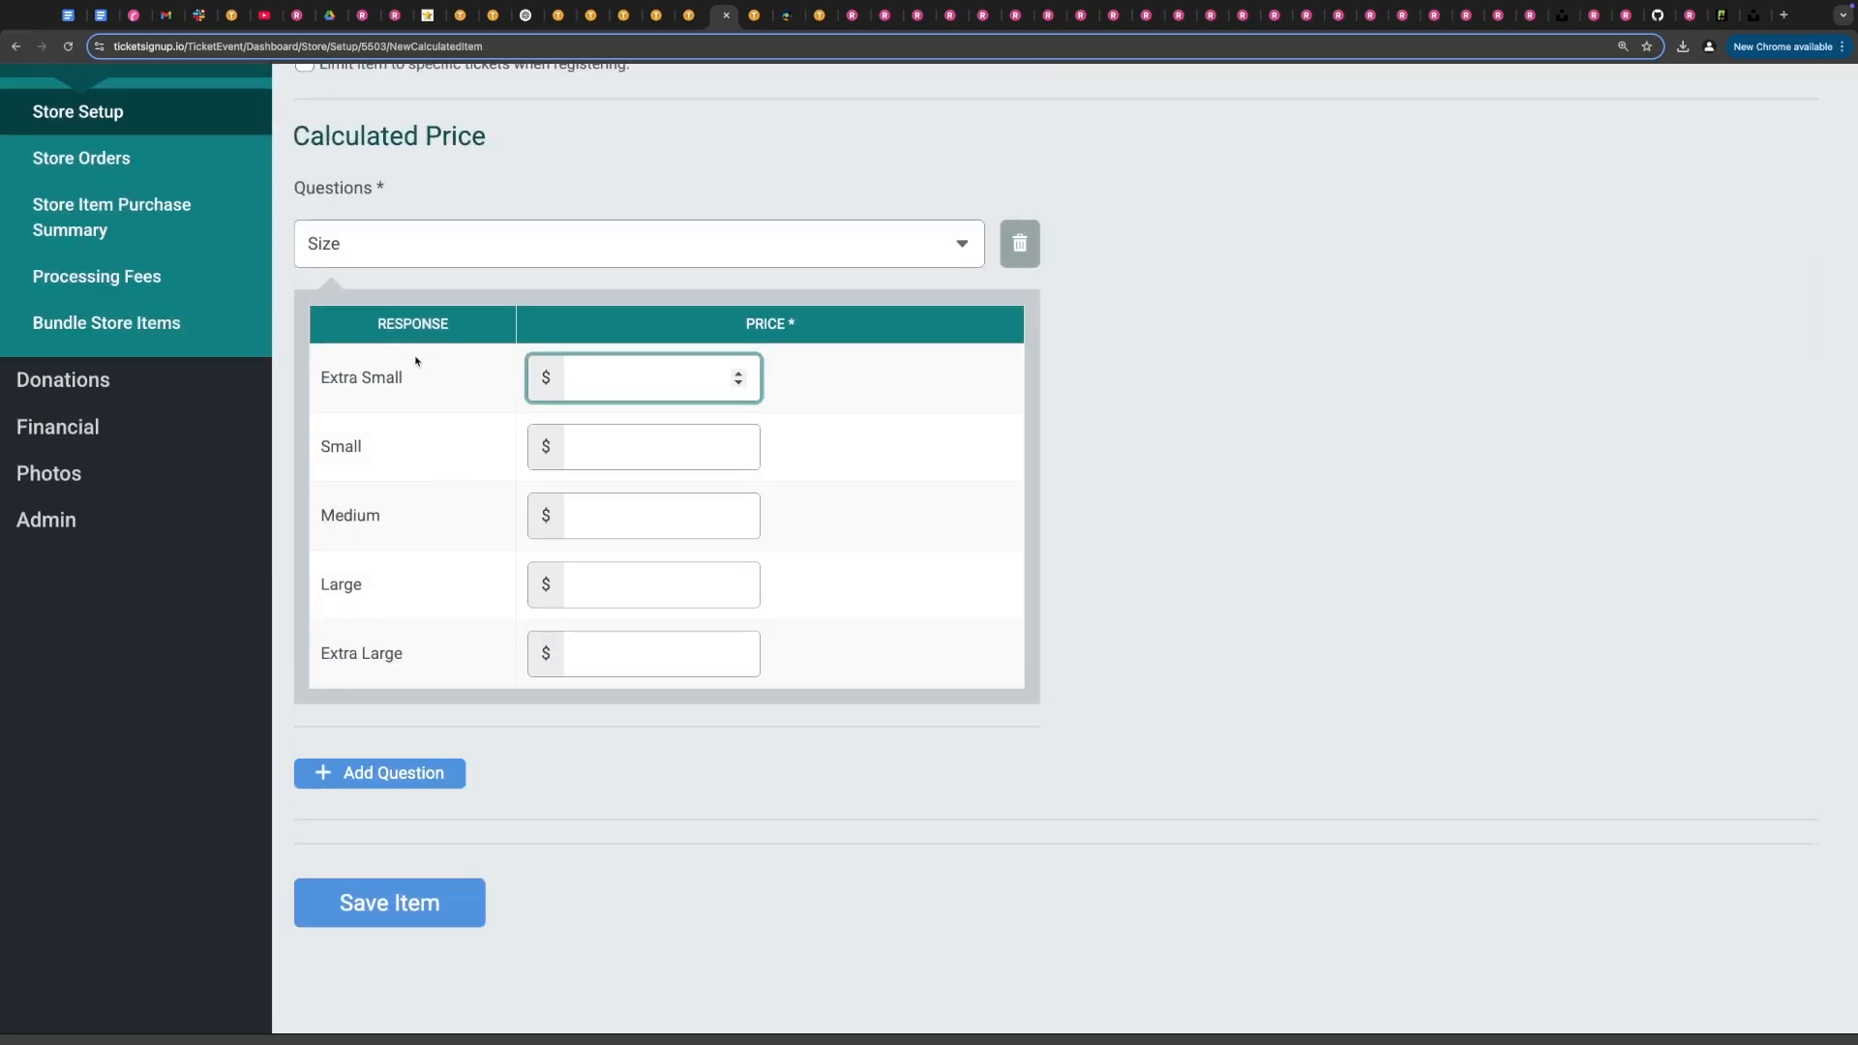
{"action": "type", "text": "25"}
{"action": "left_click", "coordinate": [593, 445]}
{"action": "type", "text": "25"}
{"action": "left_click", "coordinate": [598, 520]}
{"action": "type", "text": "25"}
{"action": "left_click", "coordinate": [605, 586]}
{"action": "type", "text": "25"}
{"action": "left_click", "coordinate": [604, 658]}
{"action": "type", "text": "30"}
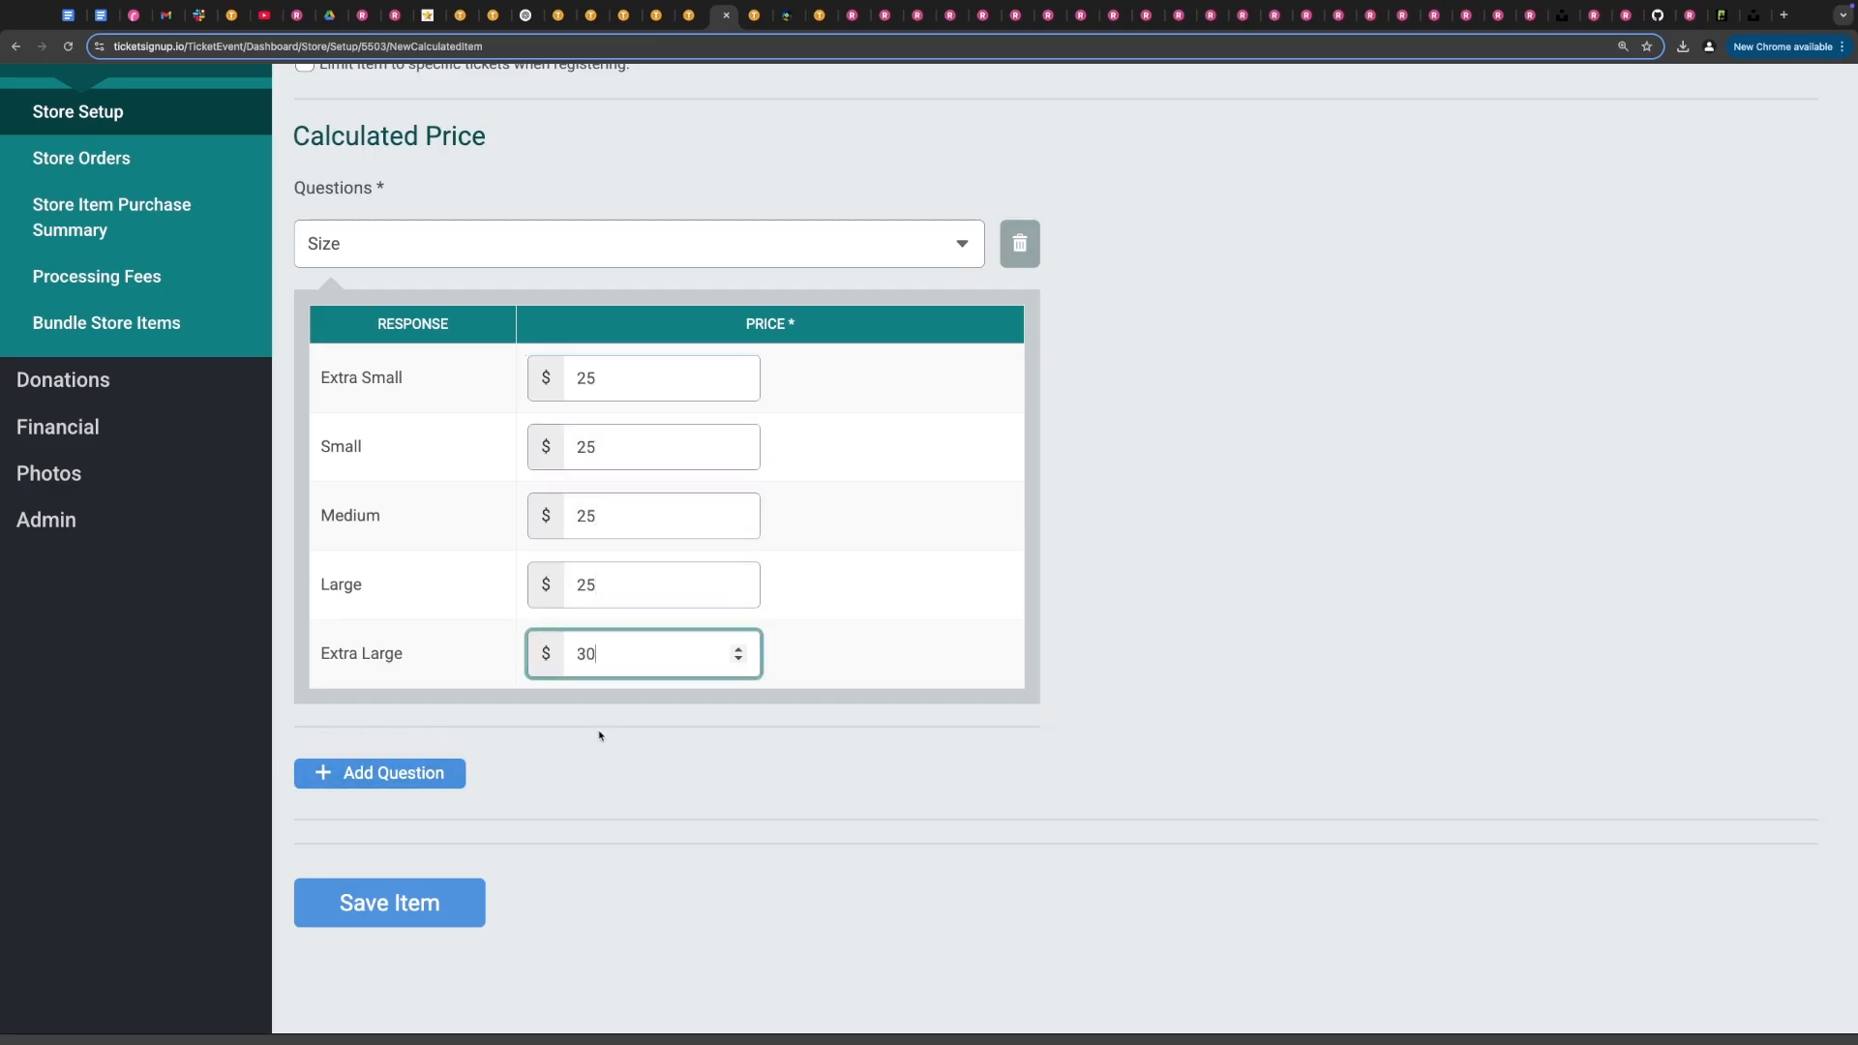
- Add the "What Name Would You Like on the Back?" question to the item and save the item
{"action": "scroll", "coordinate": [614, 730], "scroll_direction": "down", "scroll_amount": 3}
{"action": "left_click", "coordinate": [377, 629]}
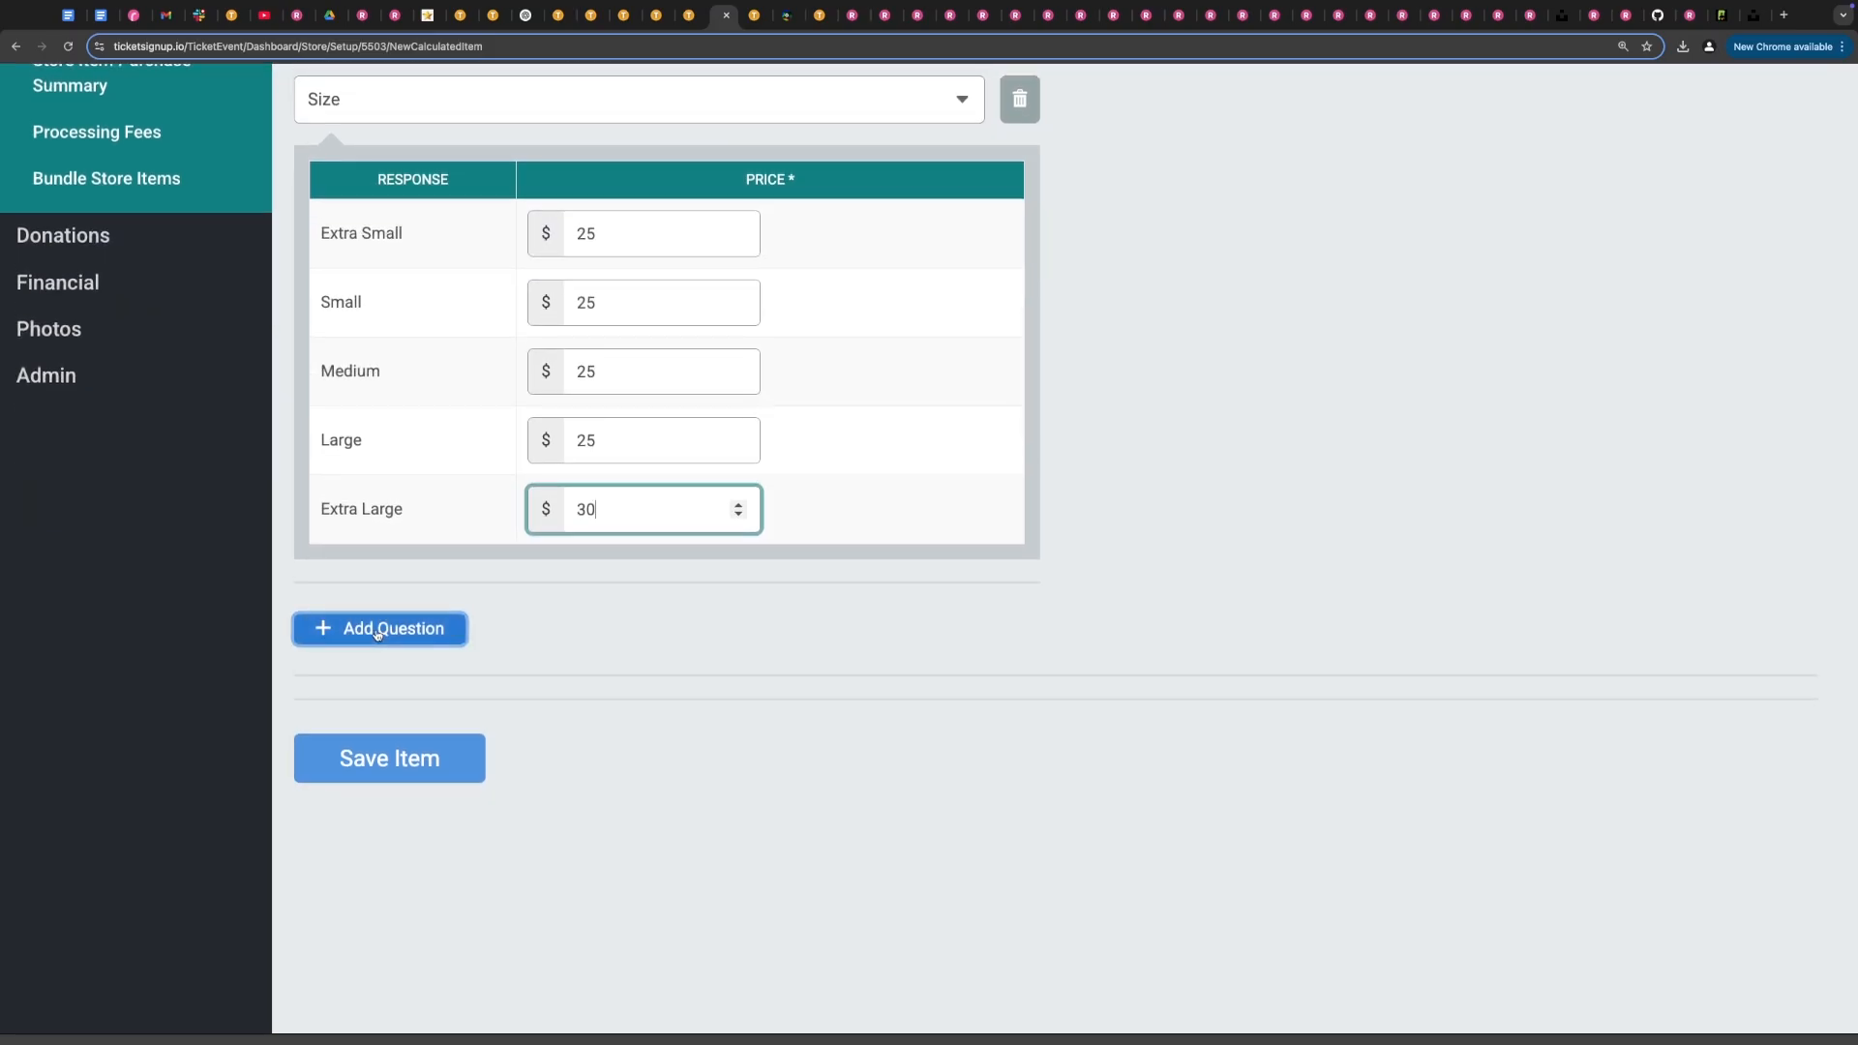
{"action": "left_click", "coordinate": [377, 635]}
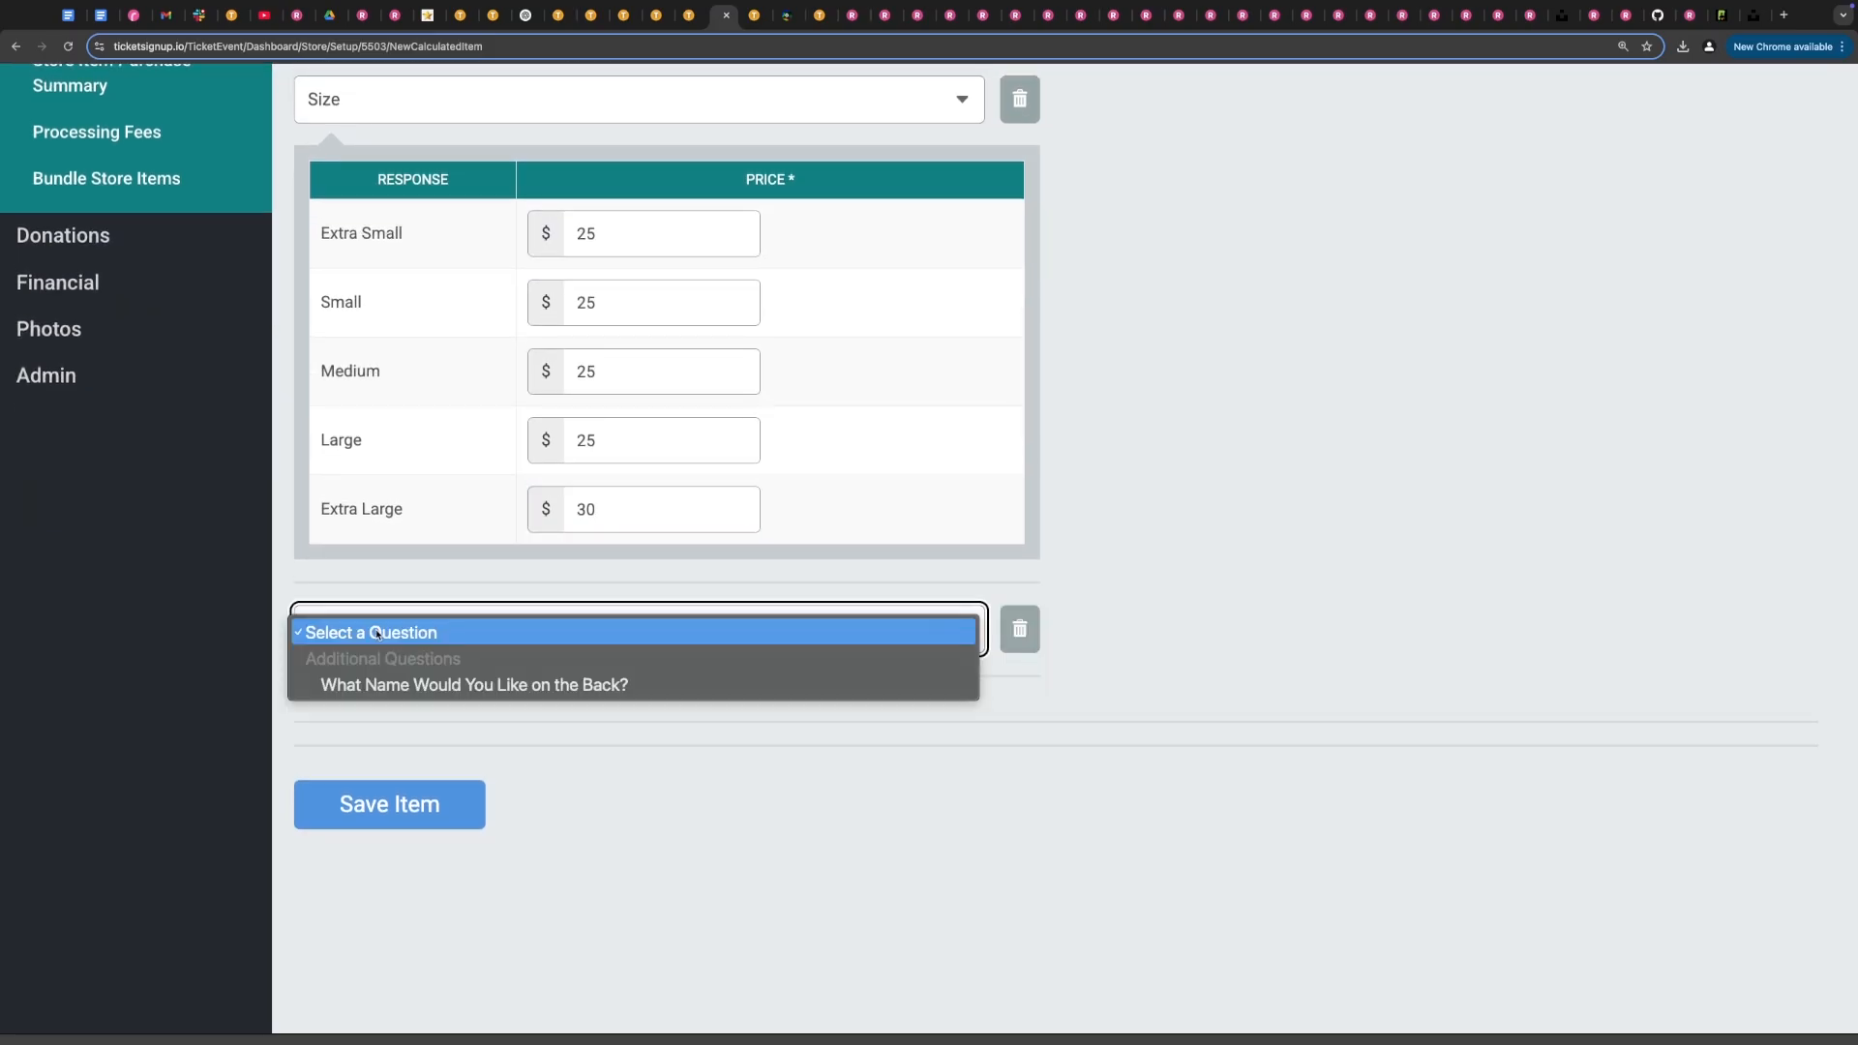
{"action": "left_click", "coordinate": [405, 686]}
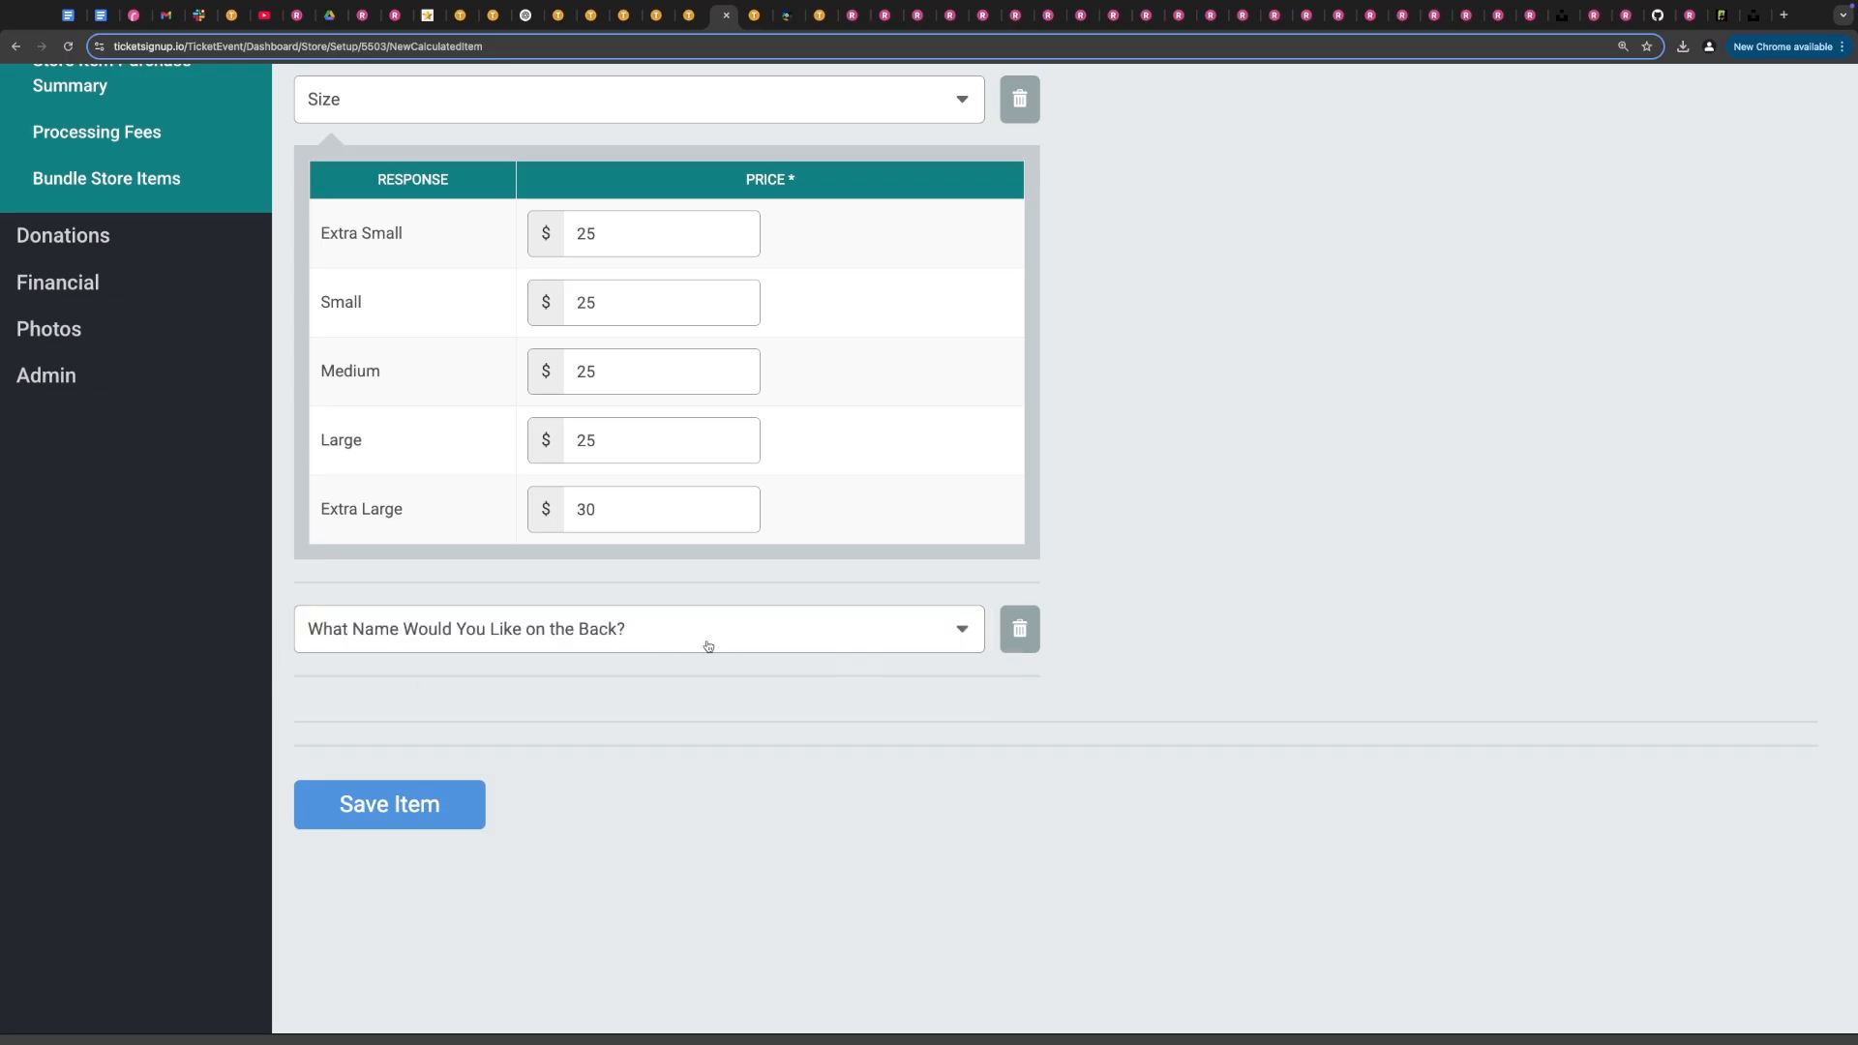
{"action": "scroll", "coordinate": [708, 647], "scroll_direction": "up", "scroll_amount": 3}
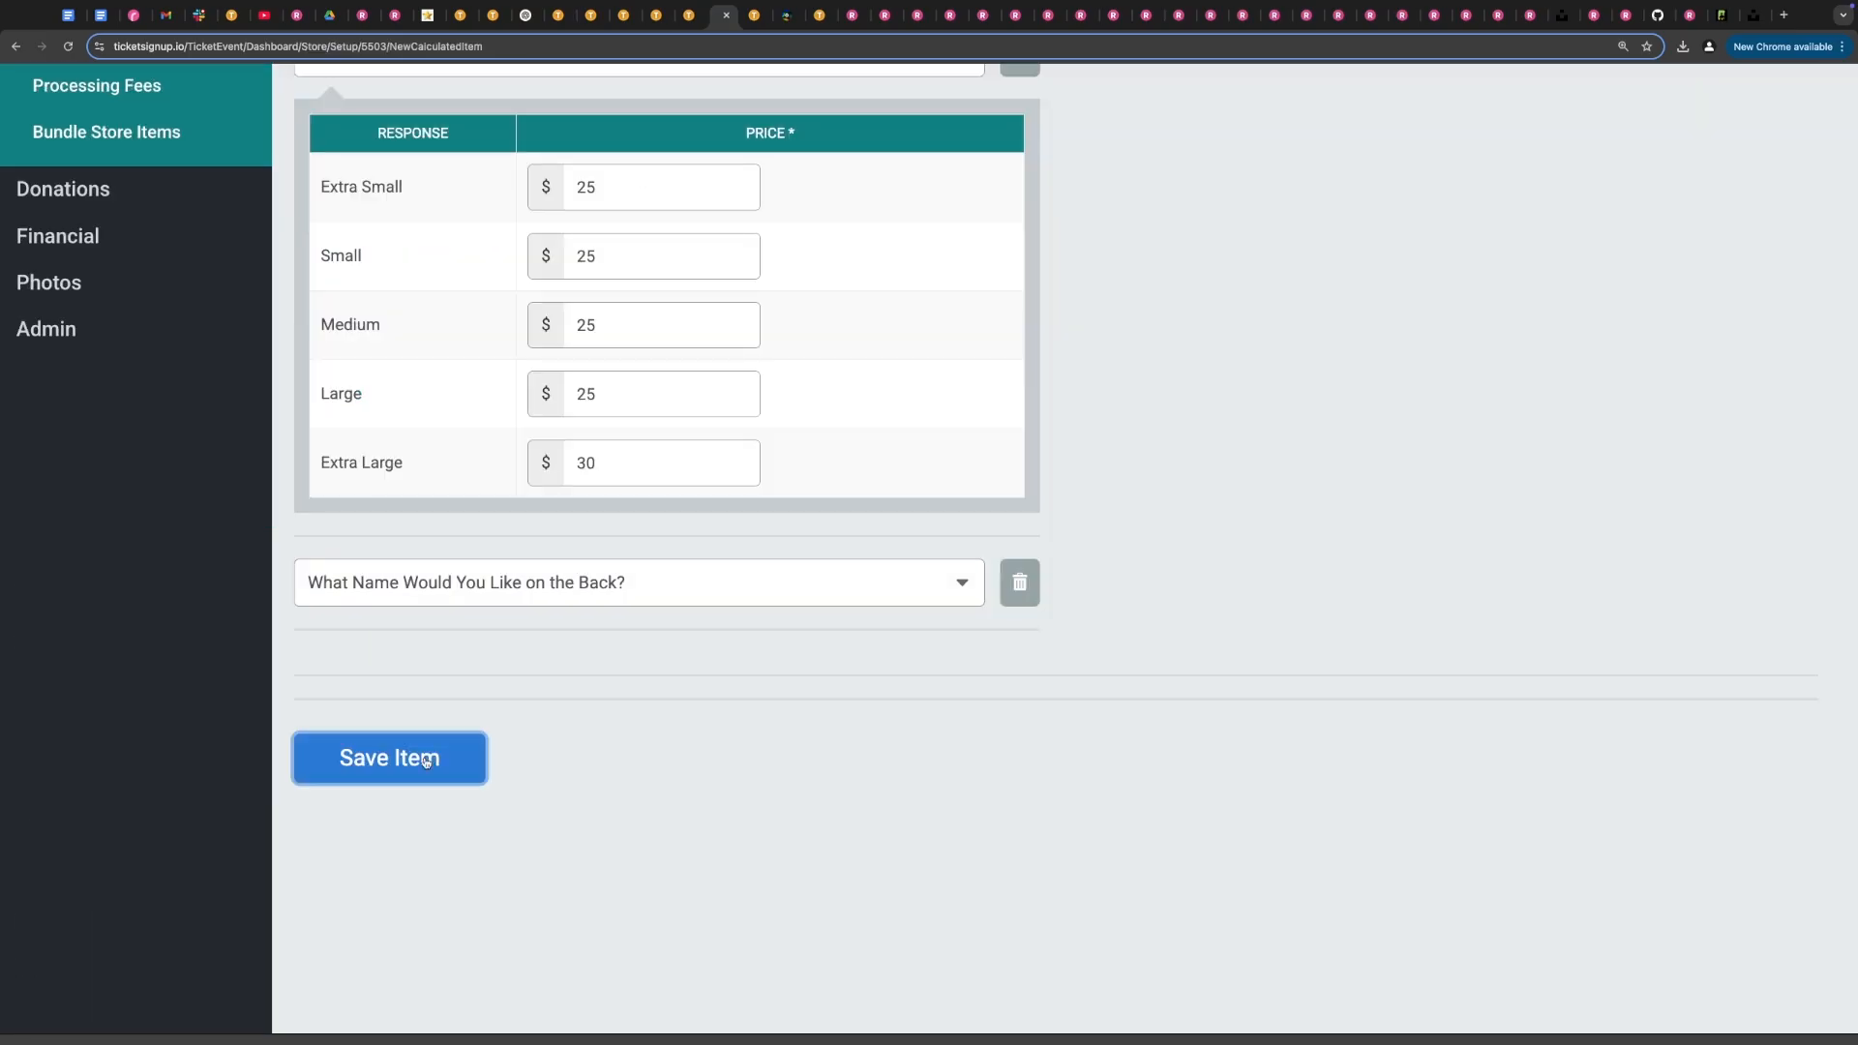
{"action": "left_click", "coordinate": [416, 757]}
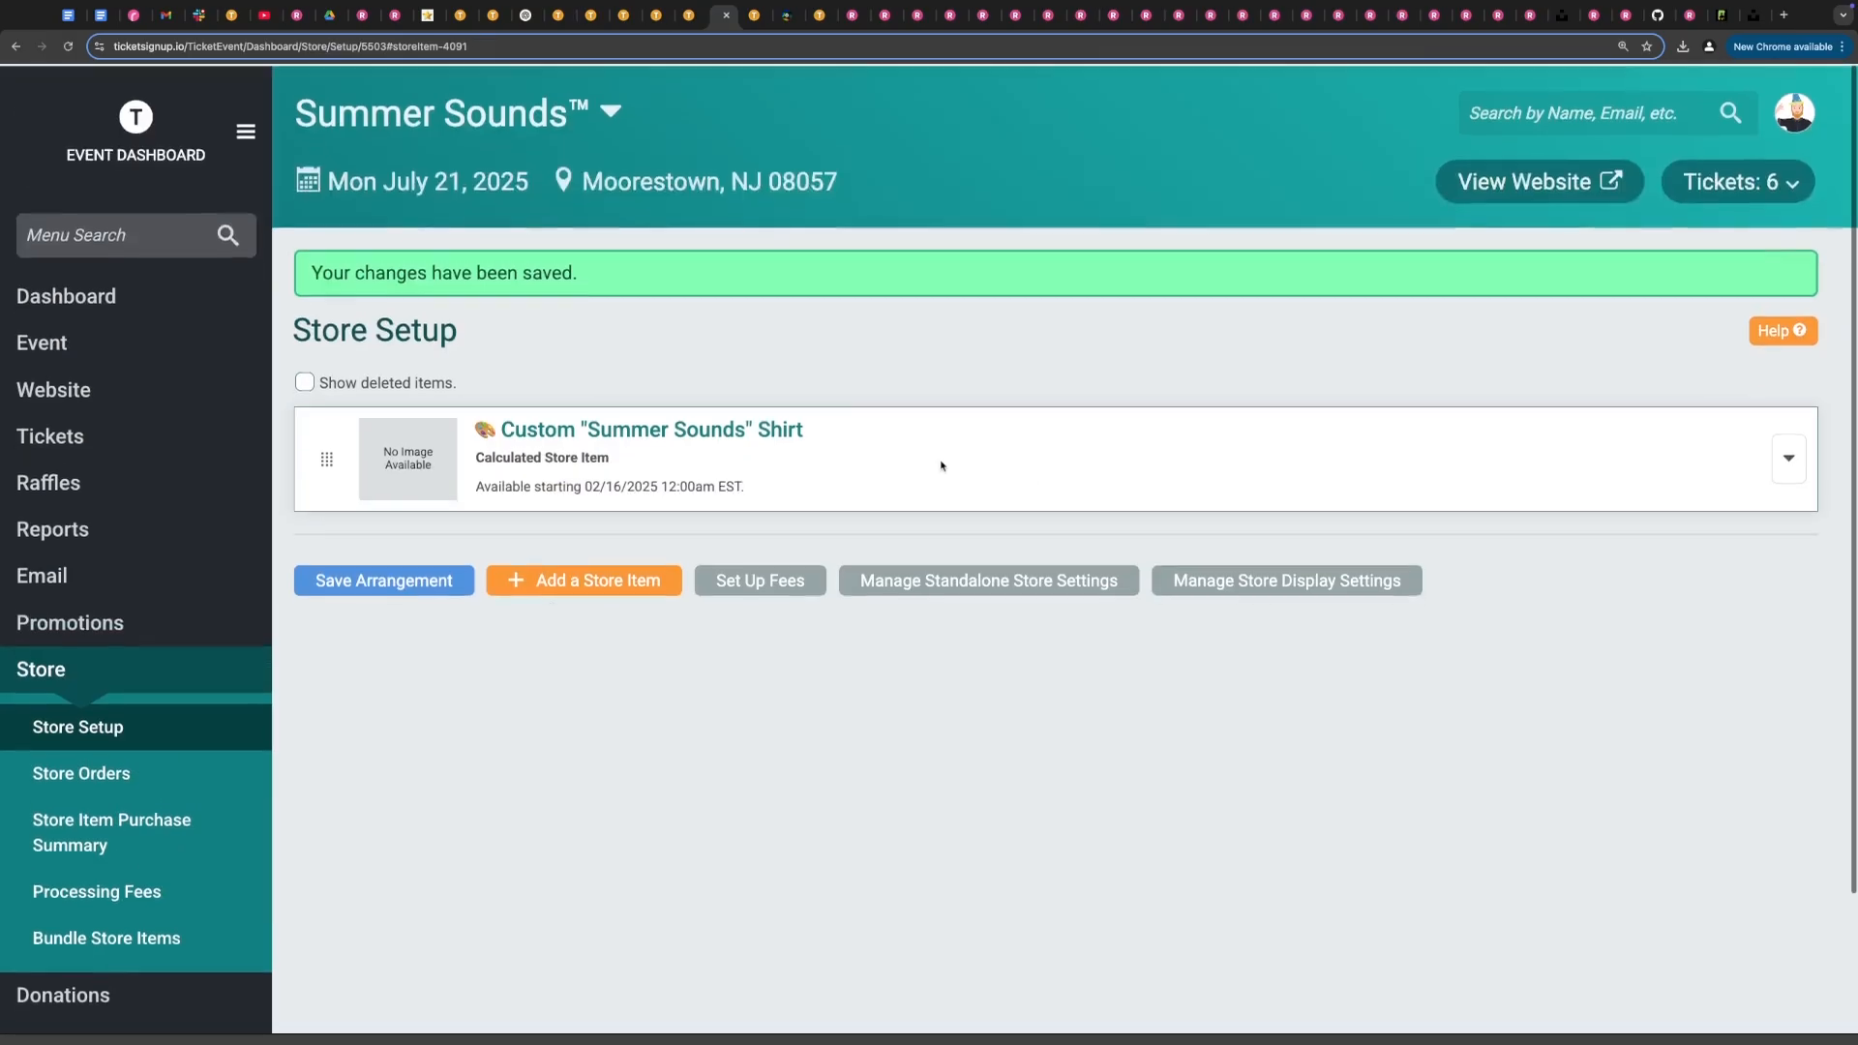
- Upload the customShirt image from Downloads in the custom shirt's display settings
{"action": "left_click", "coordinate": [1788, 458]}
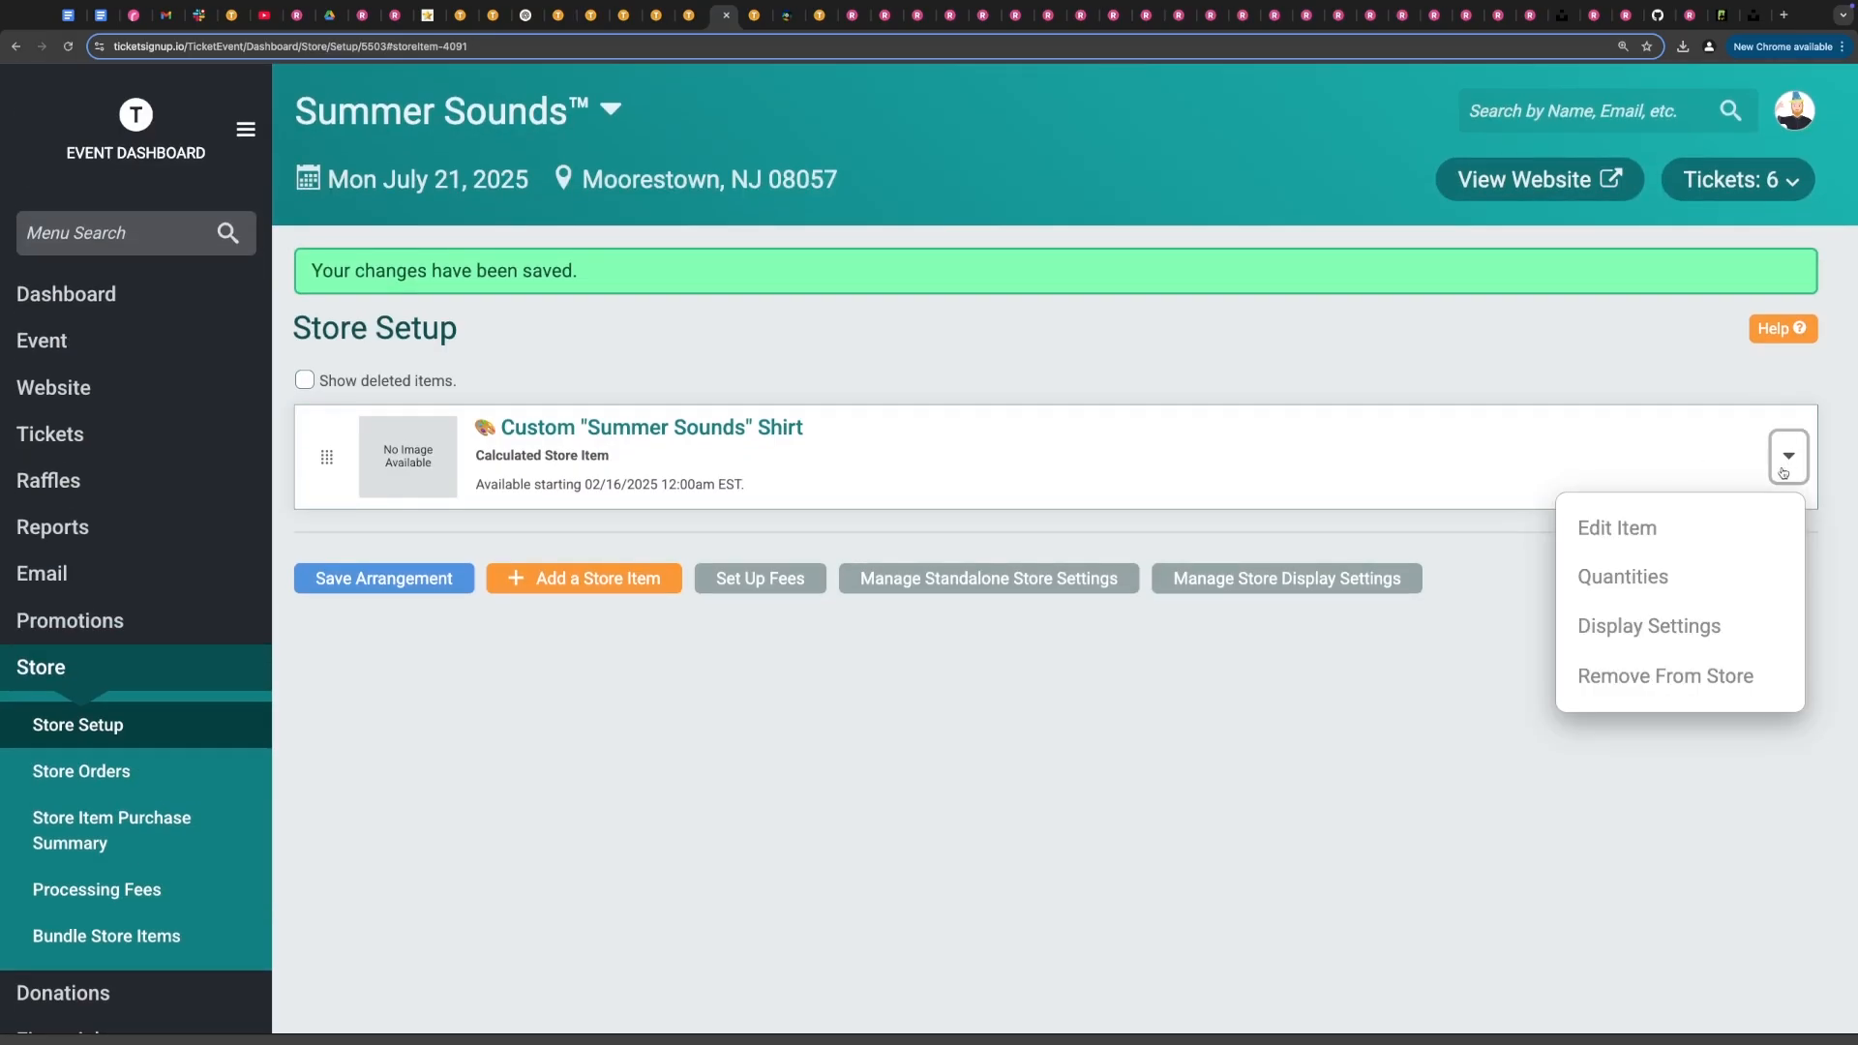
{"action": "left_click", "coordinate": [1637, 629]}
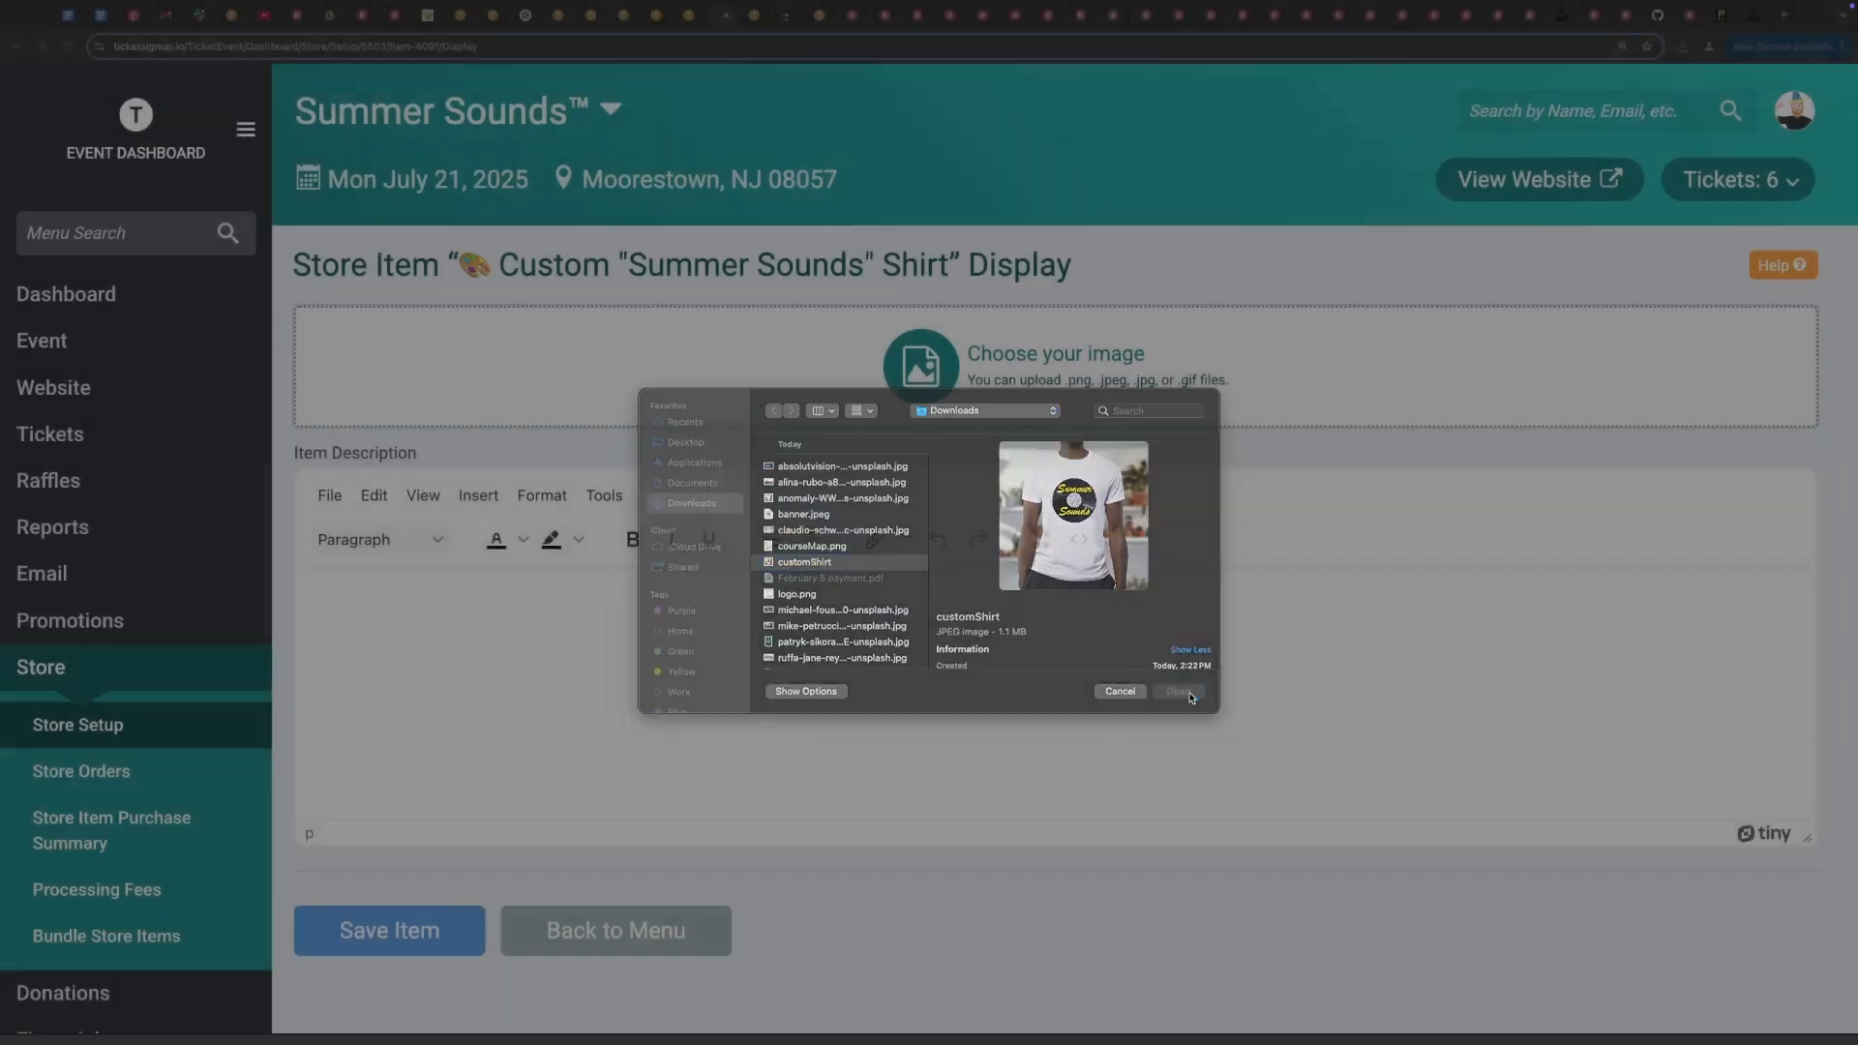
{"action": "left_click", "coordinate": [1178, 695]}
- Copy the custom shirt's description from the other open store page into the item description and save the item
{"action": "left_click", "coordinate": [516, 883]}
{"action": "scroll", "coordinate": [516, 883], "scroll_direction": "down", "scroll_amount": 4}
{"action": "left_click", "coordinate": [788, 16]}
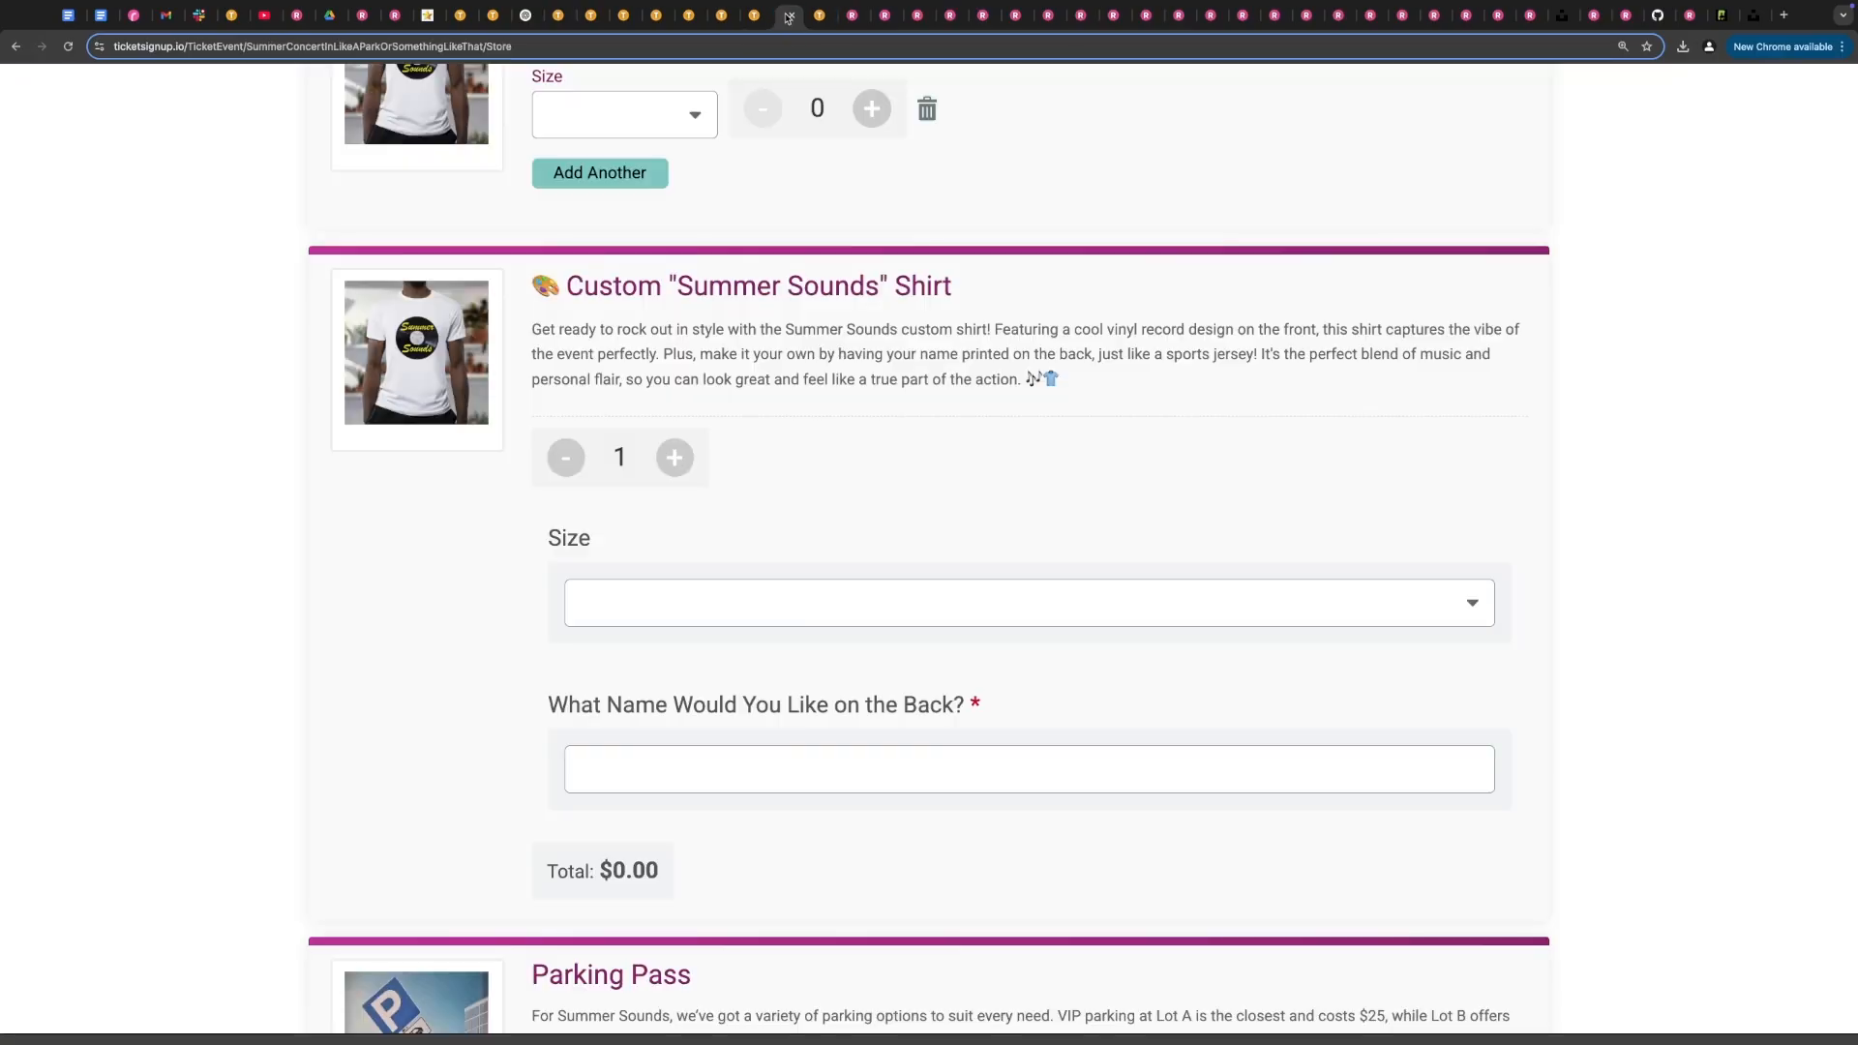
{"action": "left_click_drag", "start_coordinate": [1077, 392], "coordinate": [535, 329]}
{"action": "key", "text": "super+c"}
{"action": "left_click", "coordinate": [721, 16]}
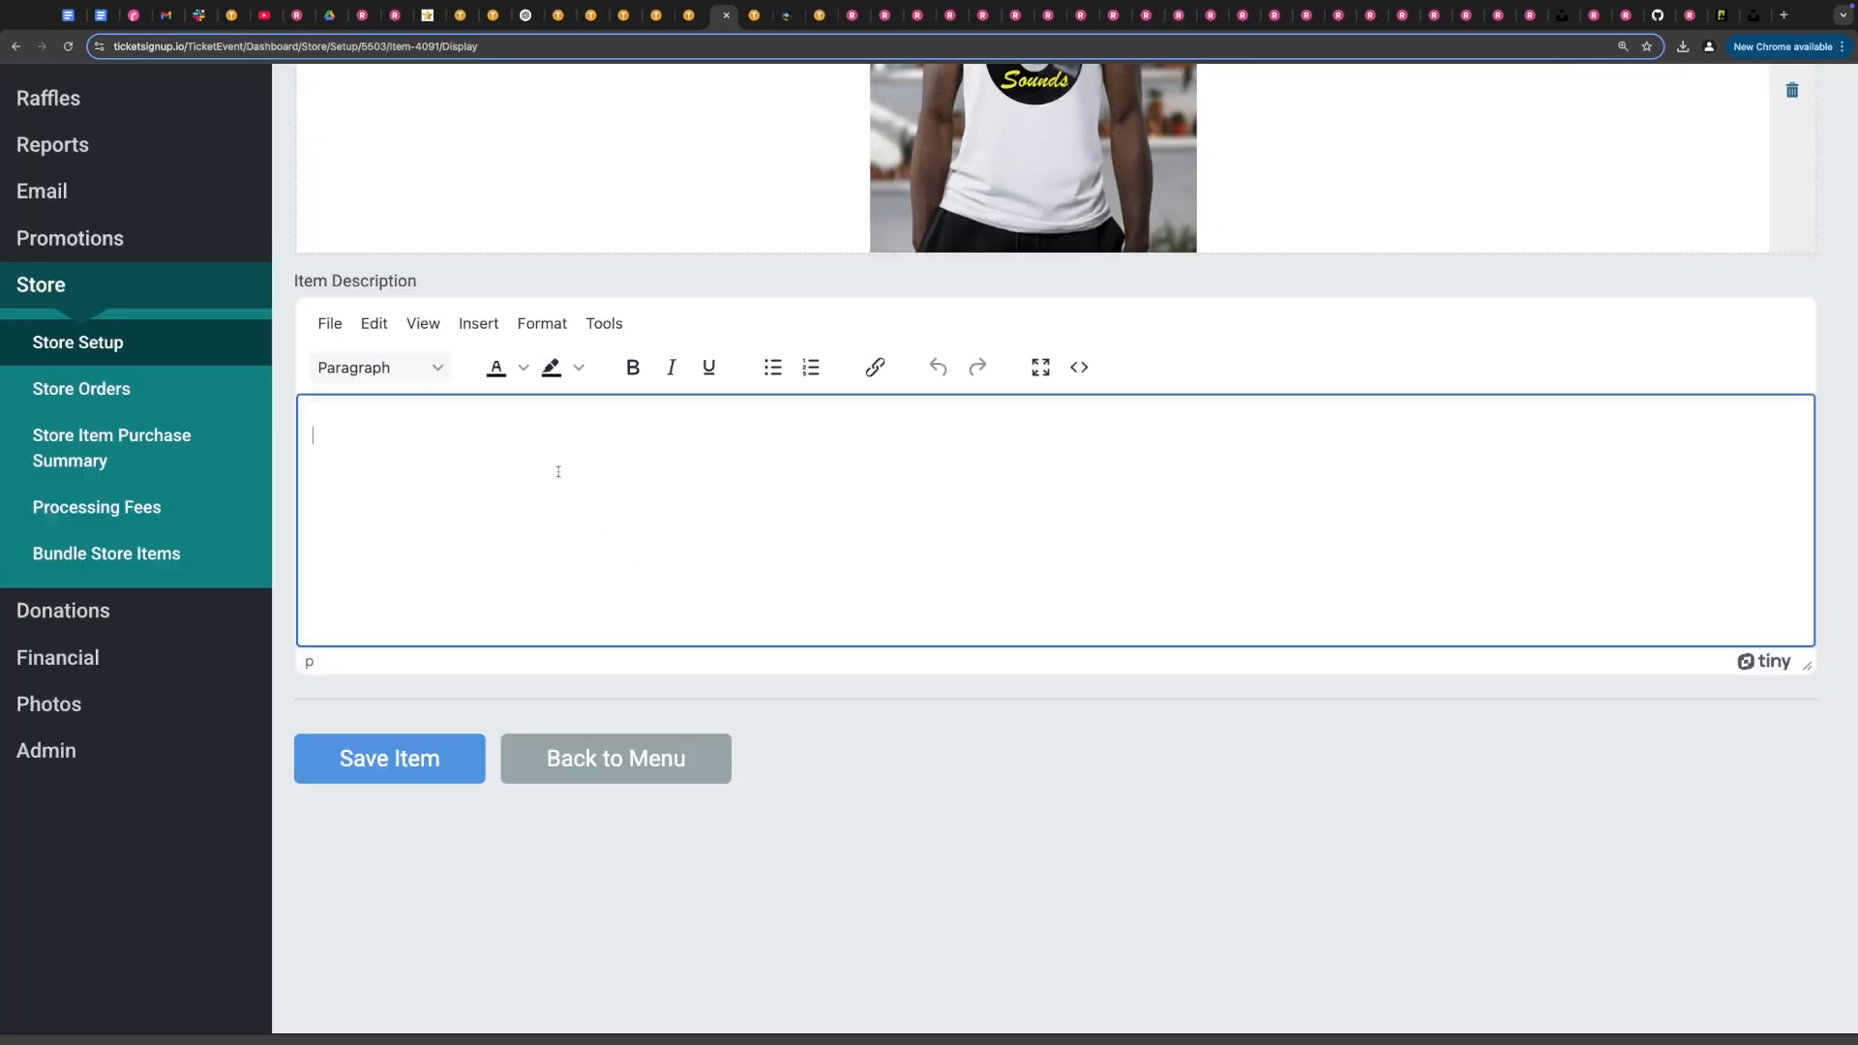
{"action": "key", "text": "super+v"}
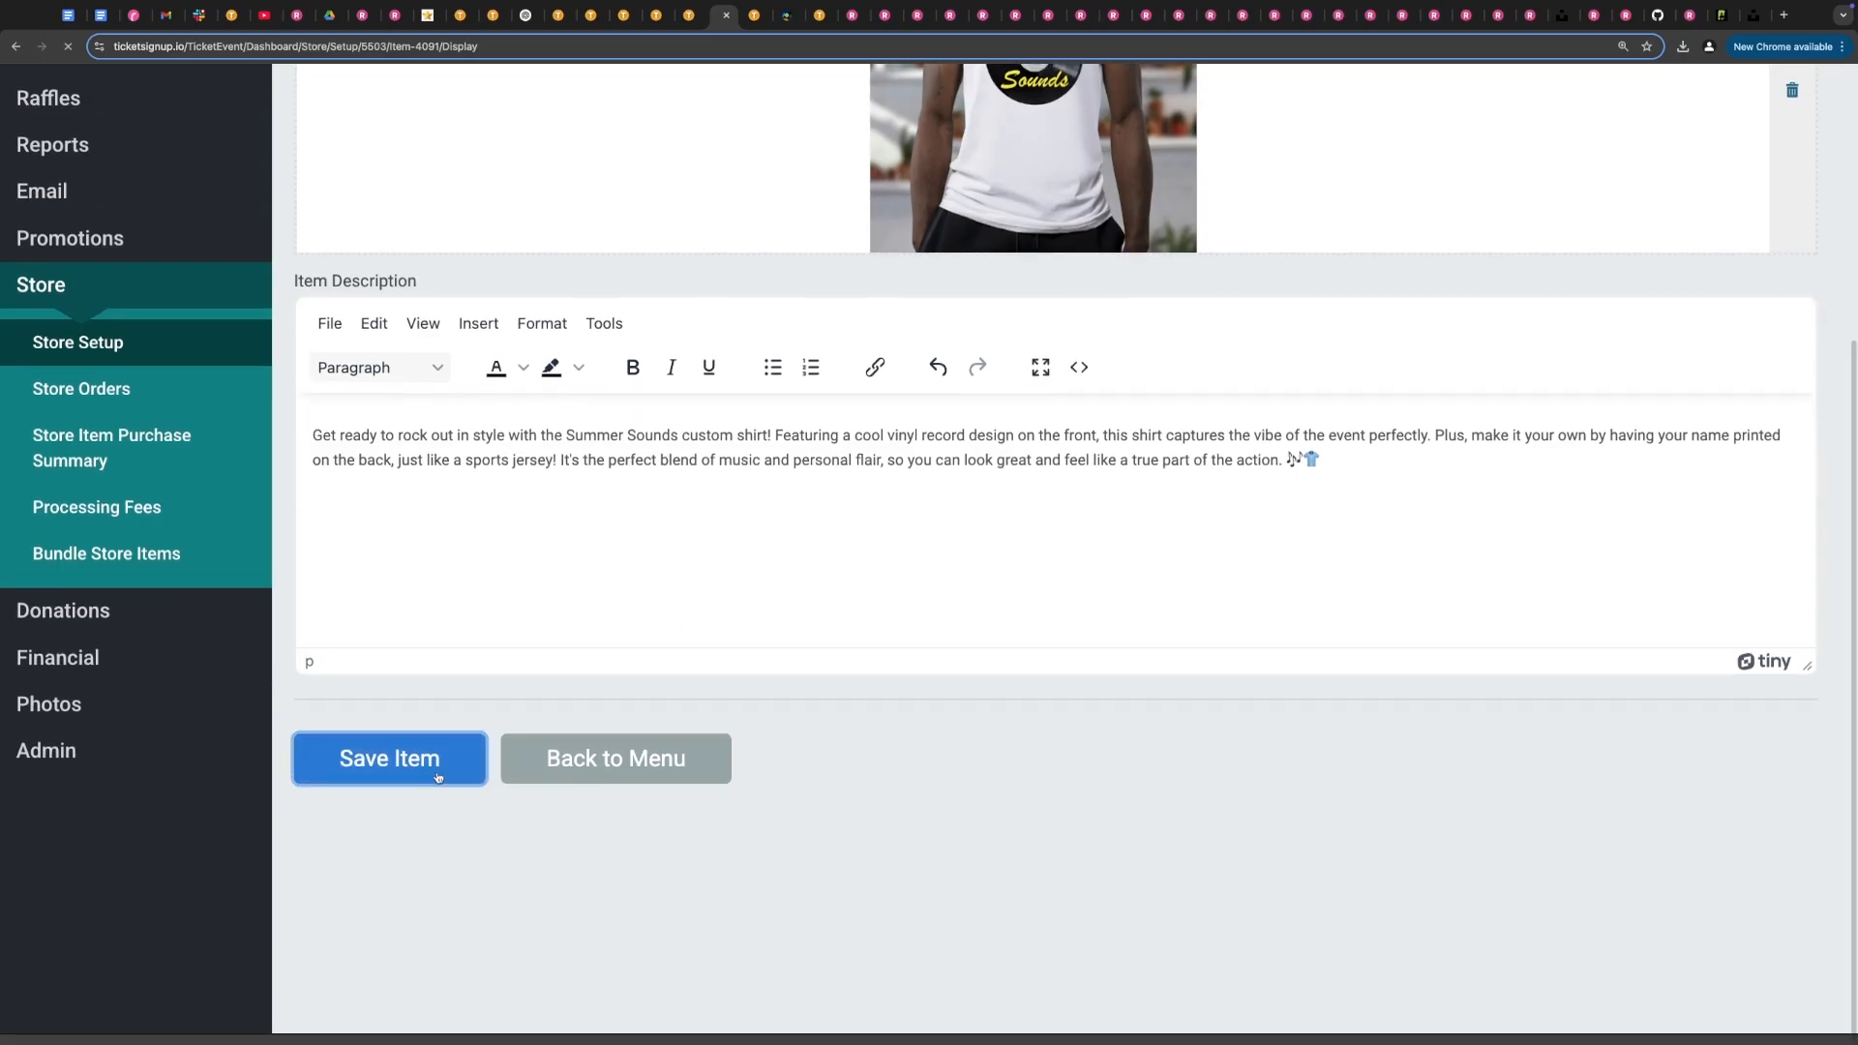
{"action": "left_click", "coordinate": [423, 771]}
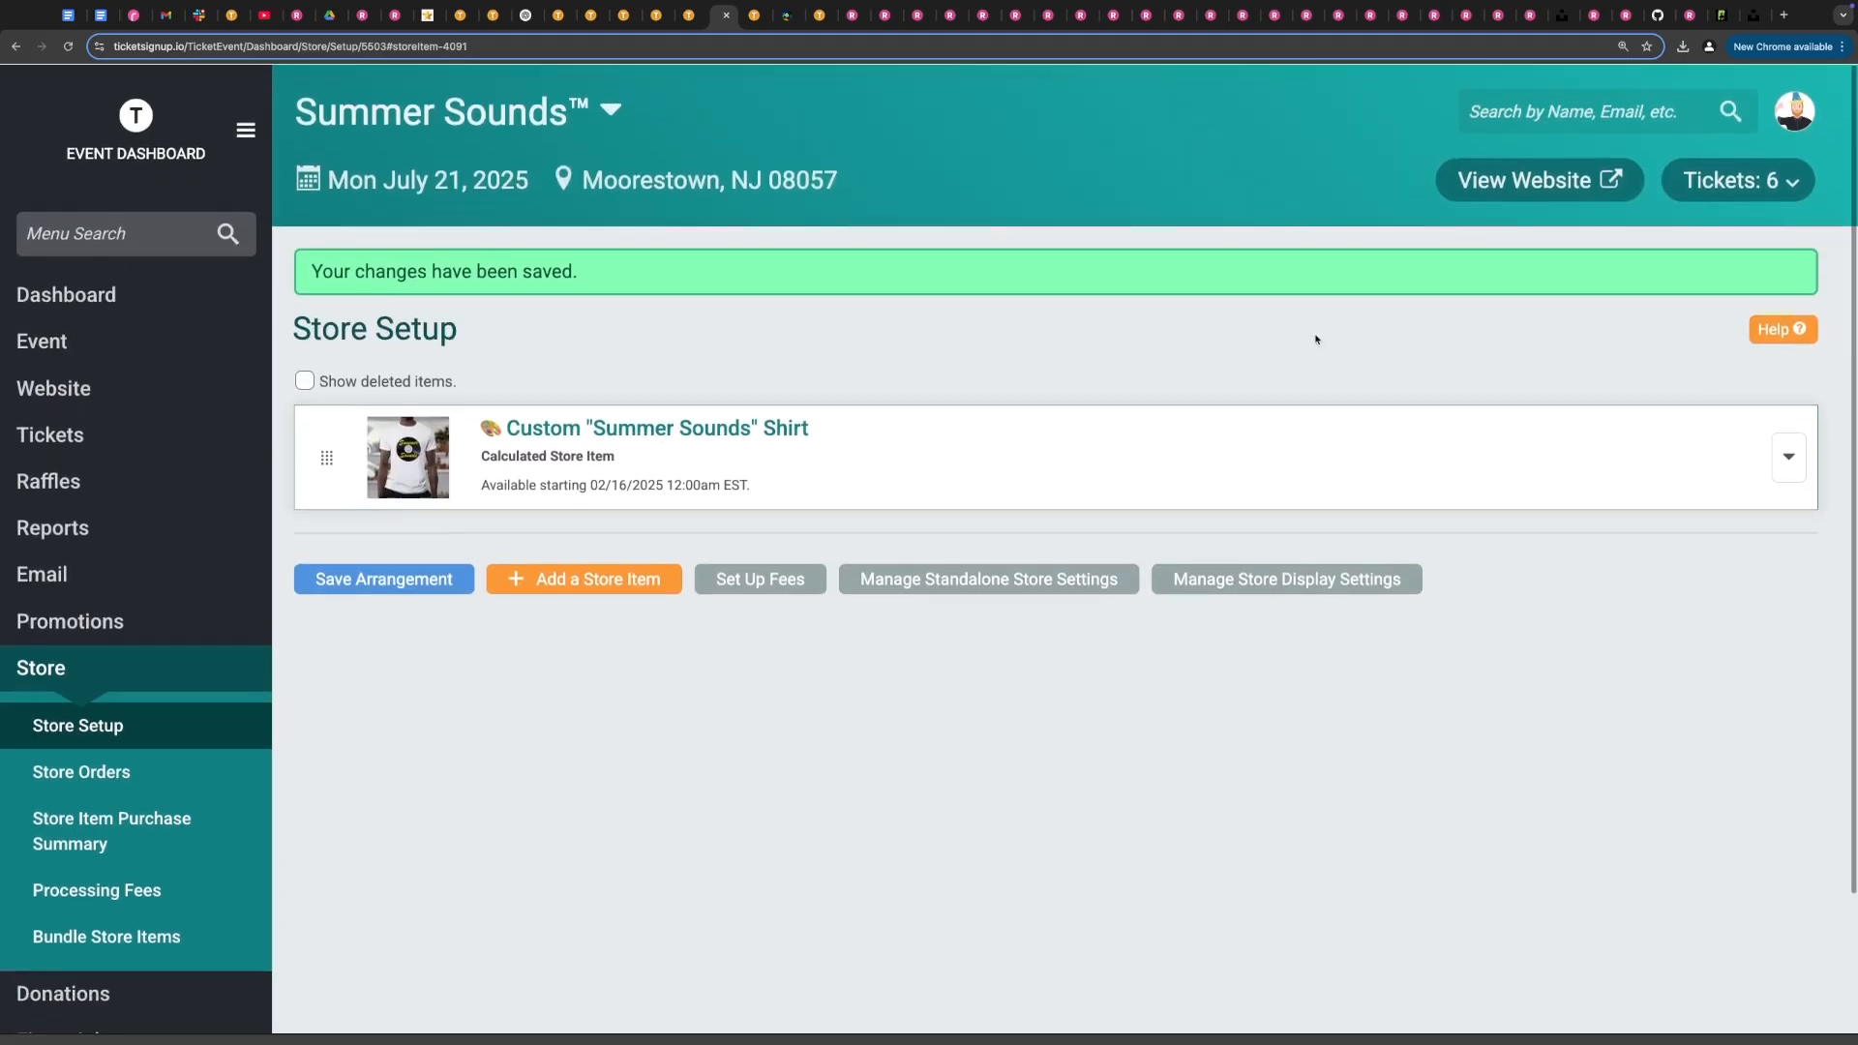
- Open the store on the event's public website and set the custom shirt's quantity to 2
{"action": "left_click", "coordinate": [1491, 196]}
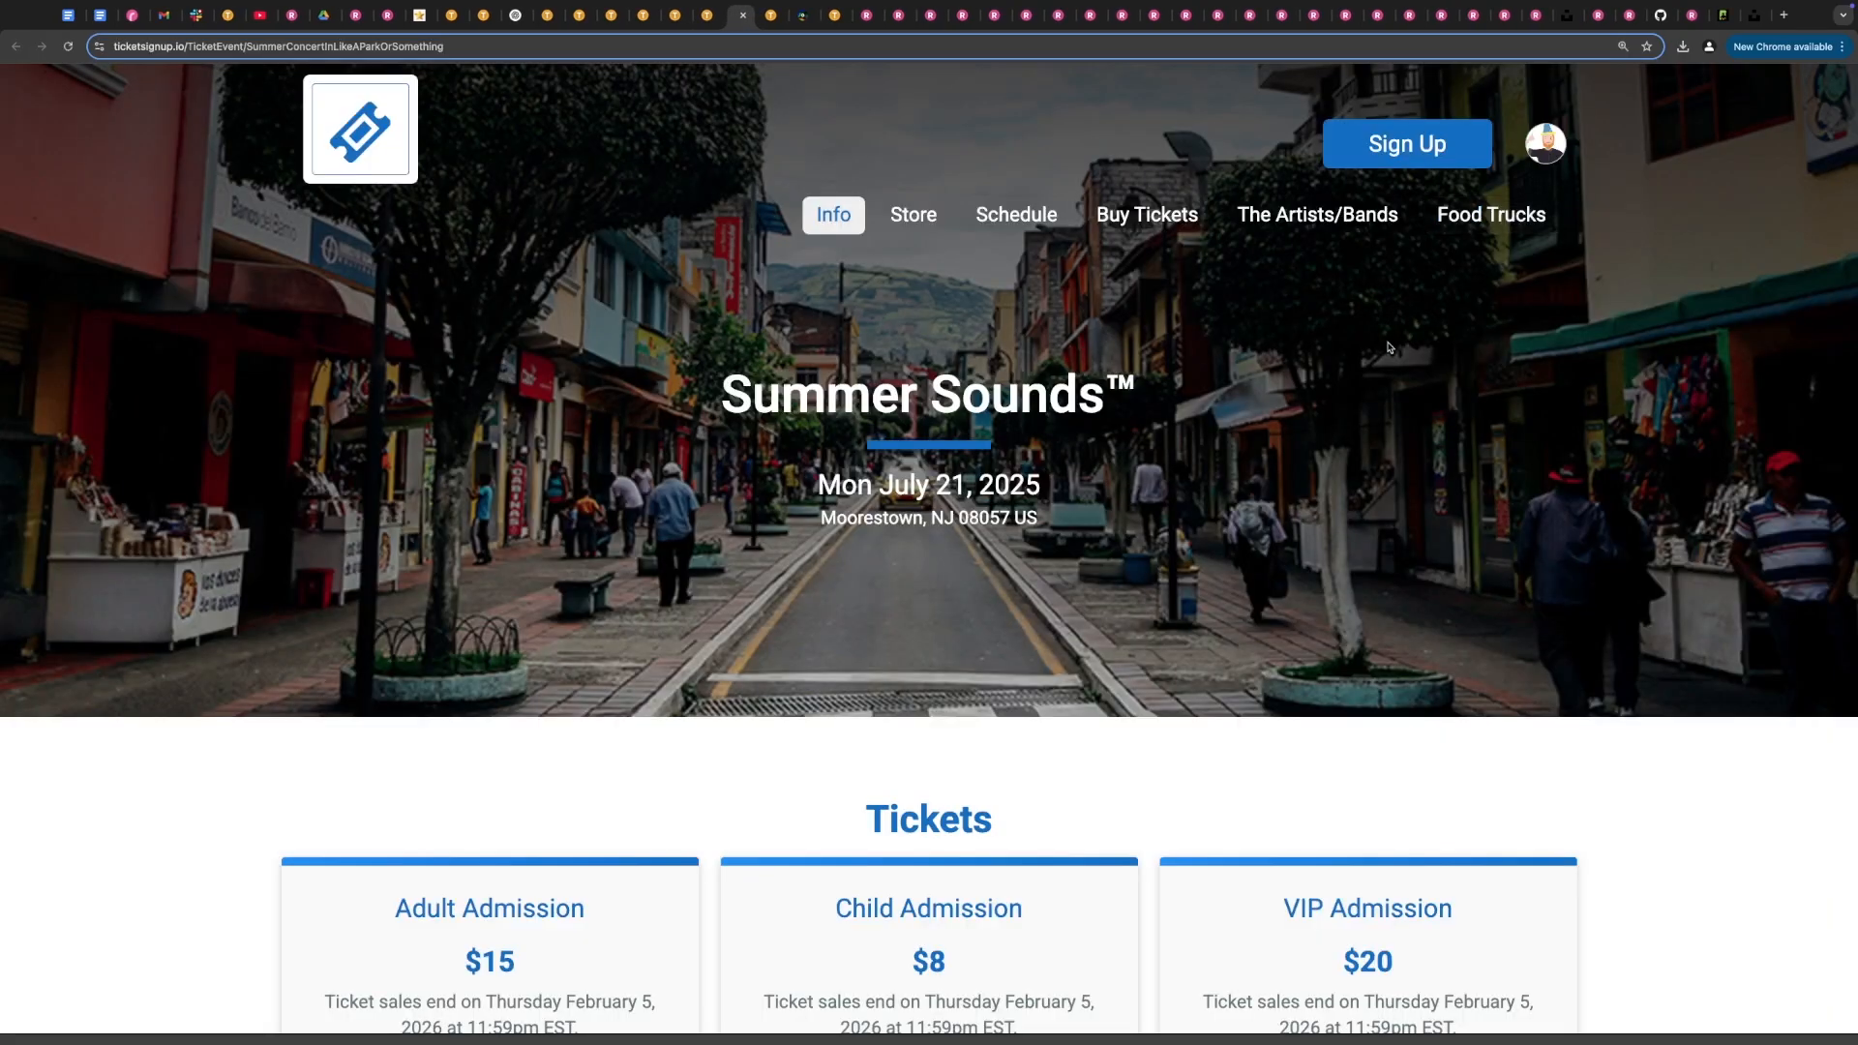
{"action": "left_click", "coordinate": [901, 206]}
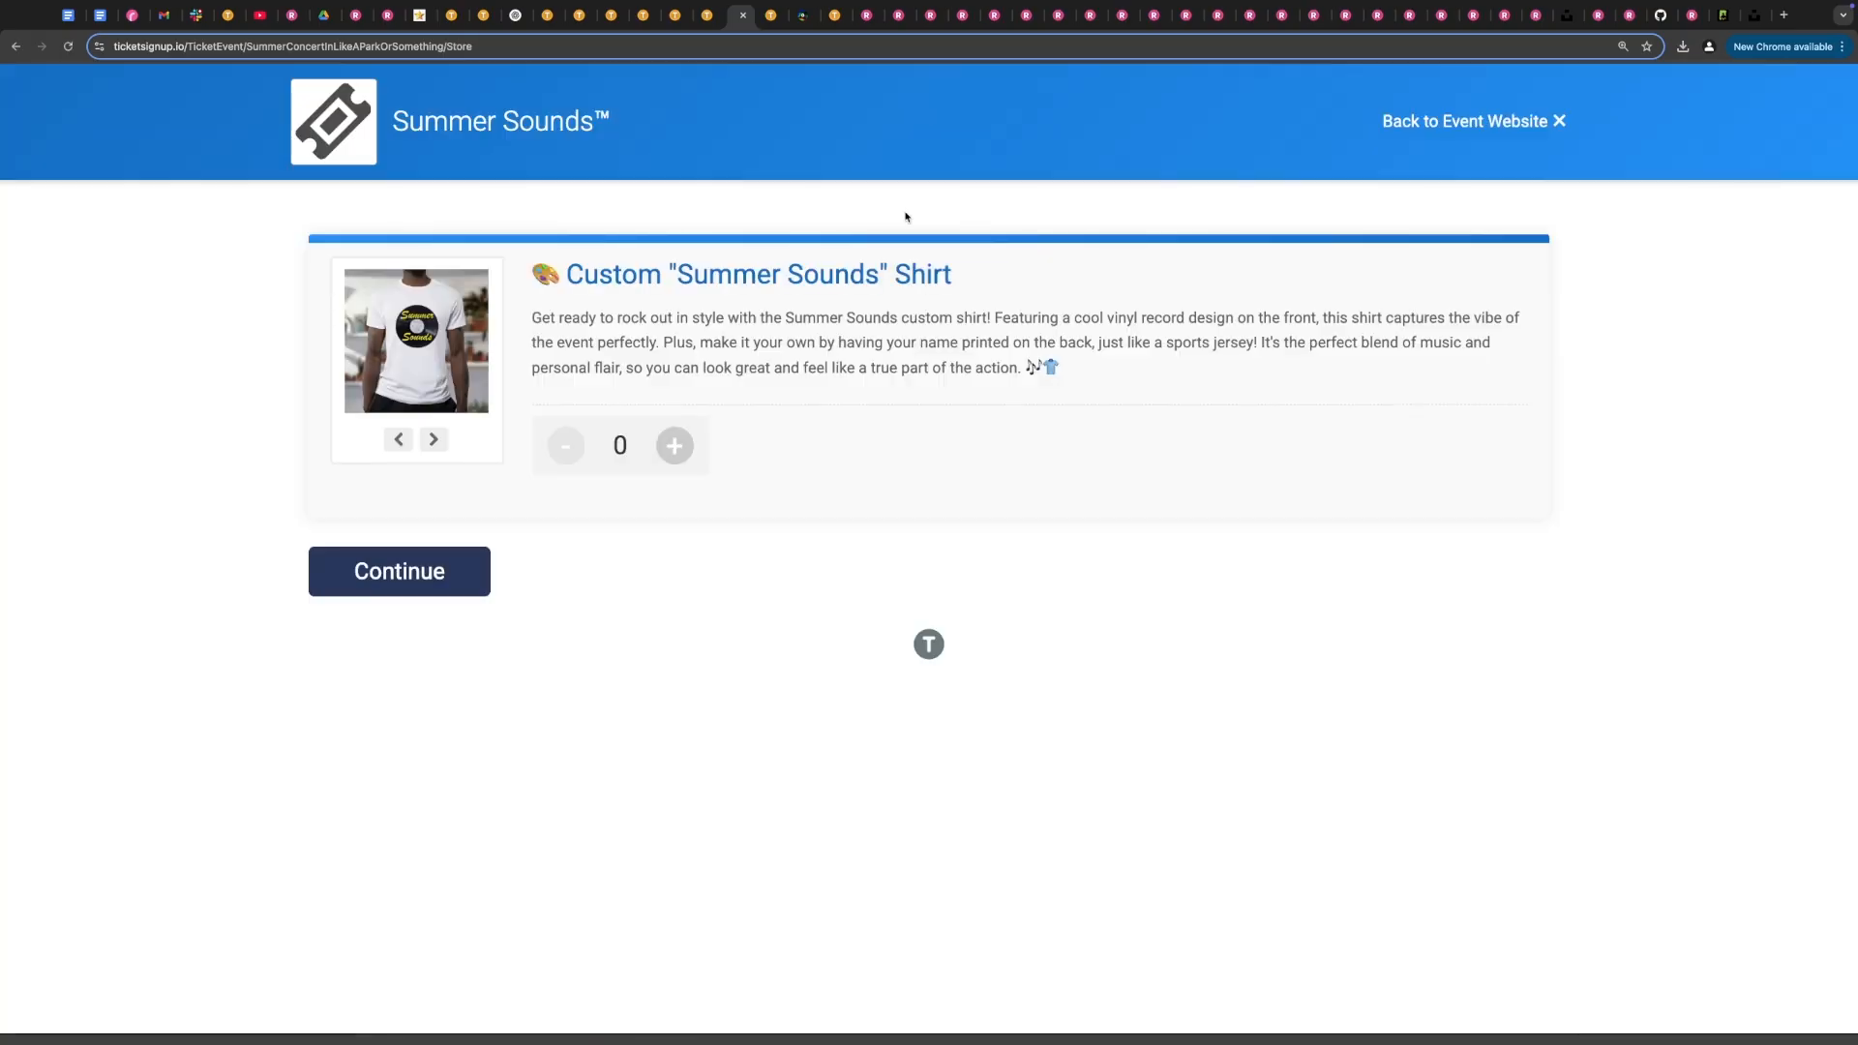
{"action": "left_click", "coordinate": [674, 445]}
{"action": "left_click", "coordinate": [674, 445]}
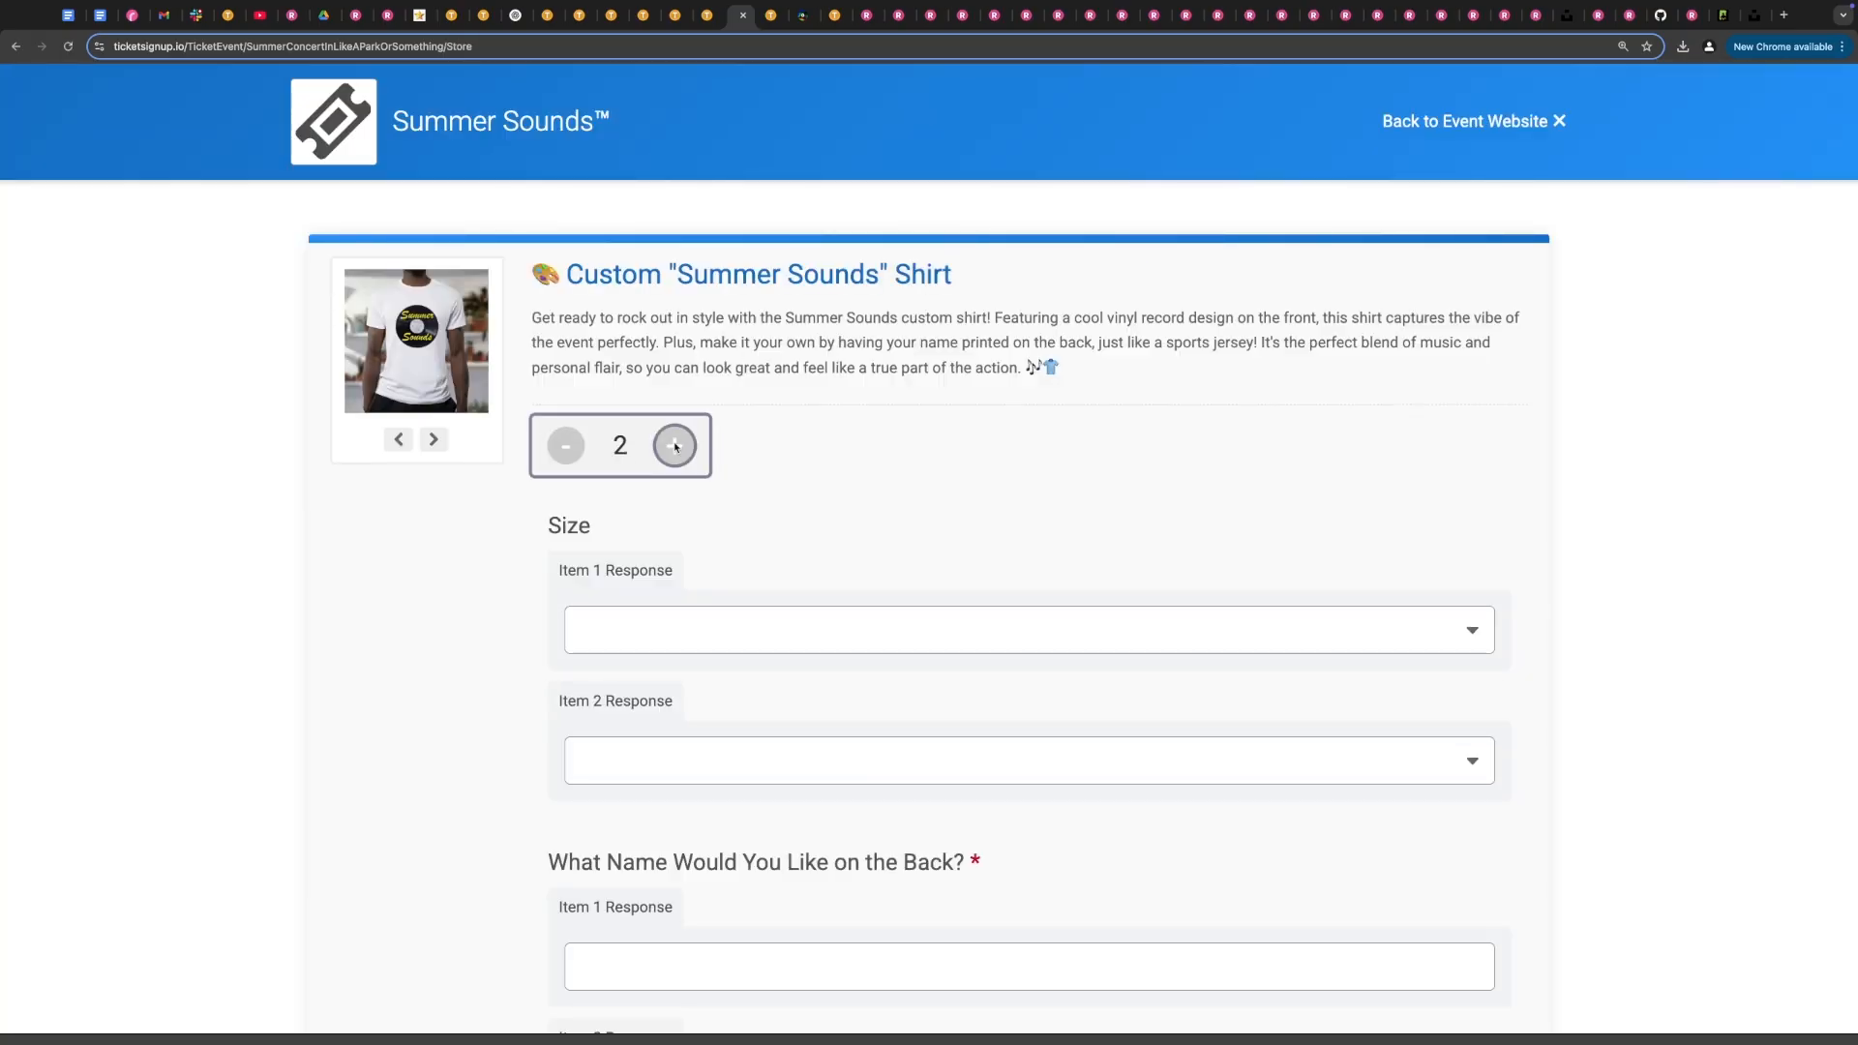
- Choose size Small for the first shirt and Medium for the second
{"action": "scroll", "coordinate": [674, 445], "scroll_direction": "down", "scroll_amount": 1}
{"action": "scroll", "coordinate": [675, 445], "scroll_direction": "down", "scroll_amount": 3}
{"action": "left_click", "coordinate": [638, 371]}
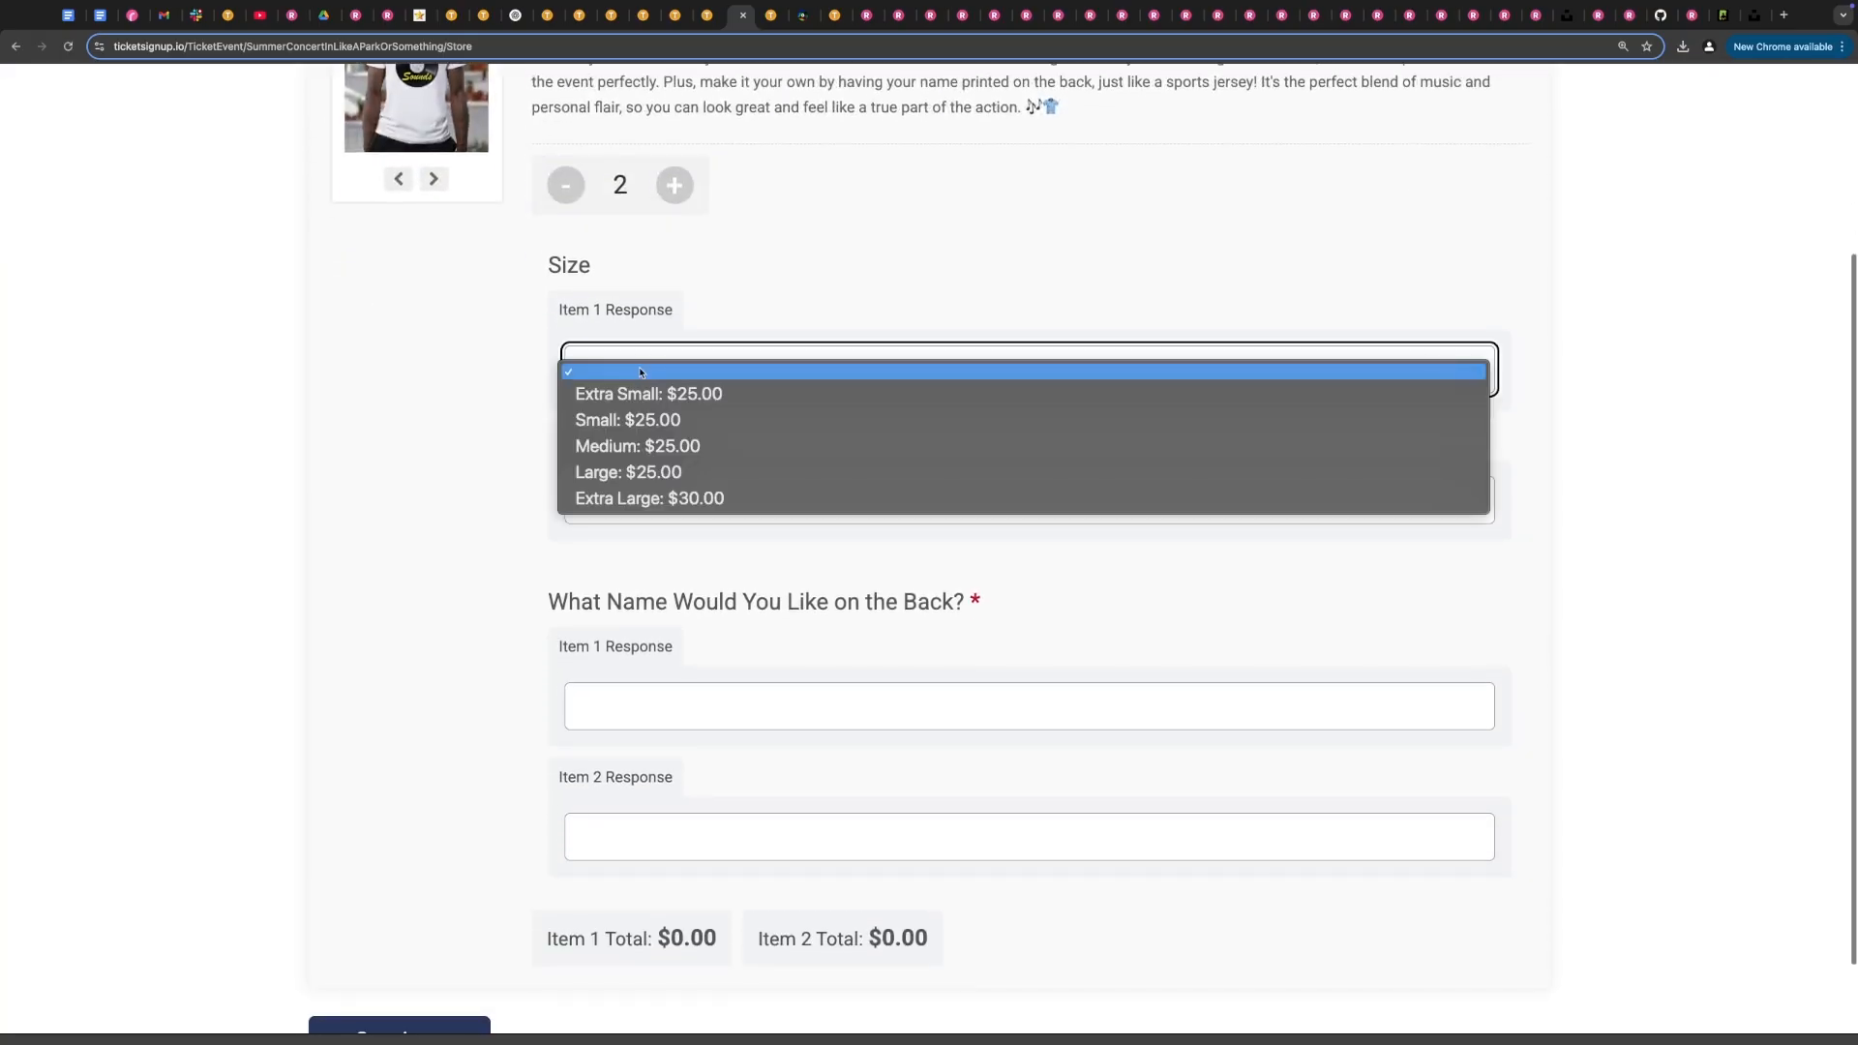
{"action": "left_click", "coordinate": [638, 419]}
{"action": "left_click", "coordinate": [628, 499]}
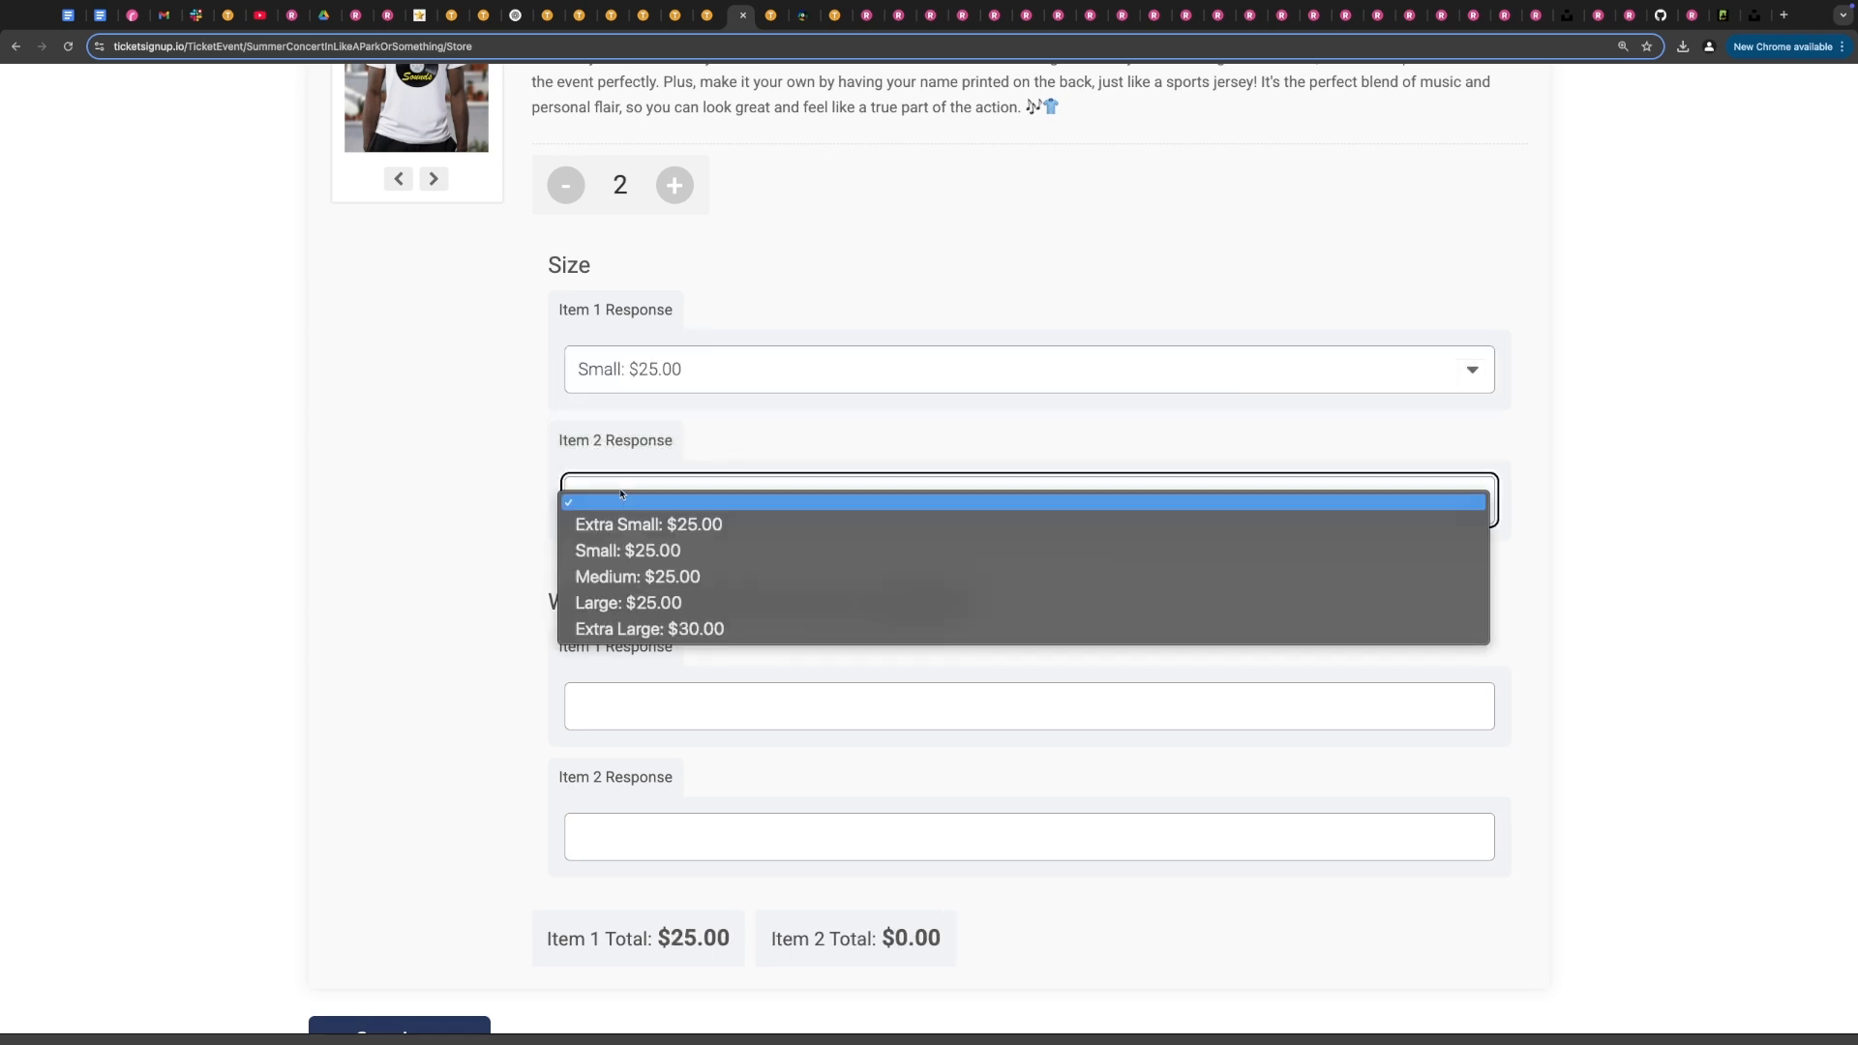
{"action": "left_click", "coordinate": [621, 579]}
- Enter a last name for the back of each shirt and continue to the payment page
{"action": "scroll", "coordinate": [484, 678], "scroll_direction": "down", "scroll_amount": 2}
{"action": "left_click", "coordinate": [661, 596]}
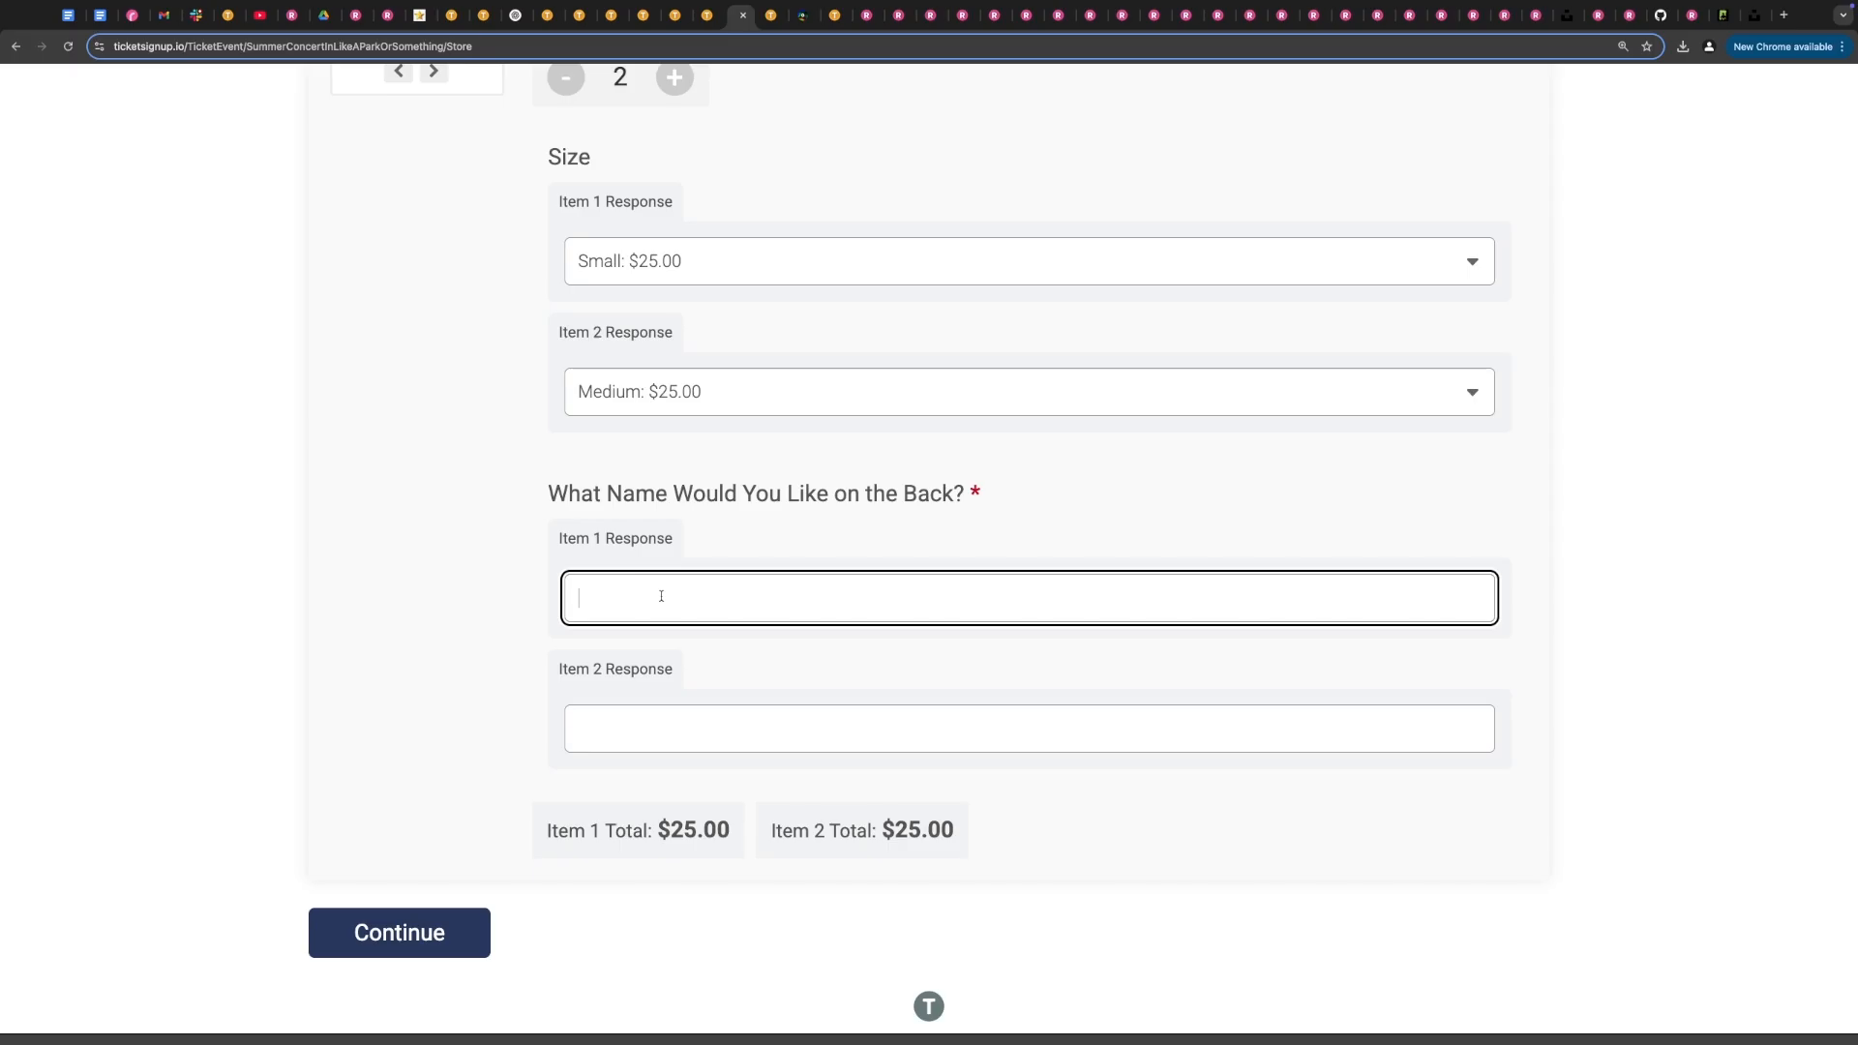
{"action": "left_click", "coordinate": [459, 600]}
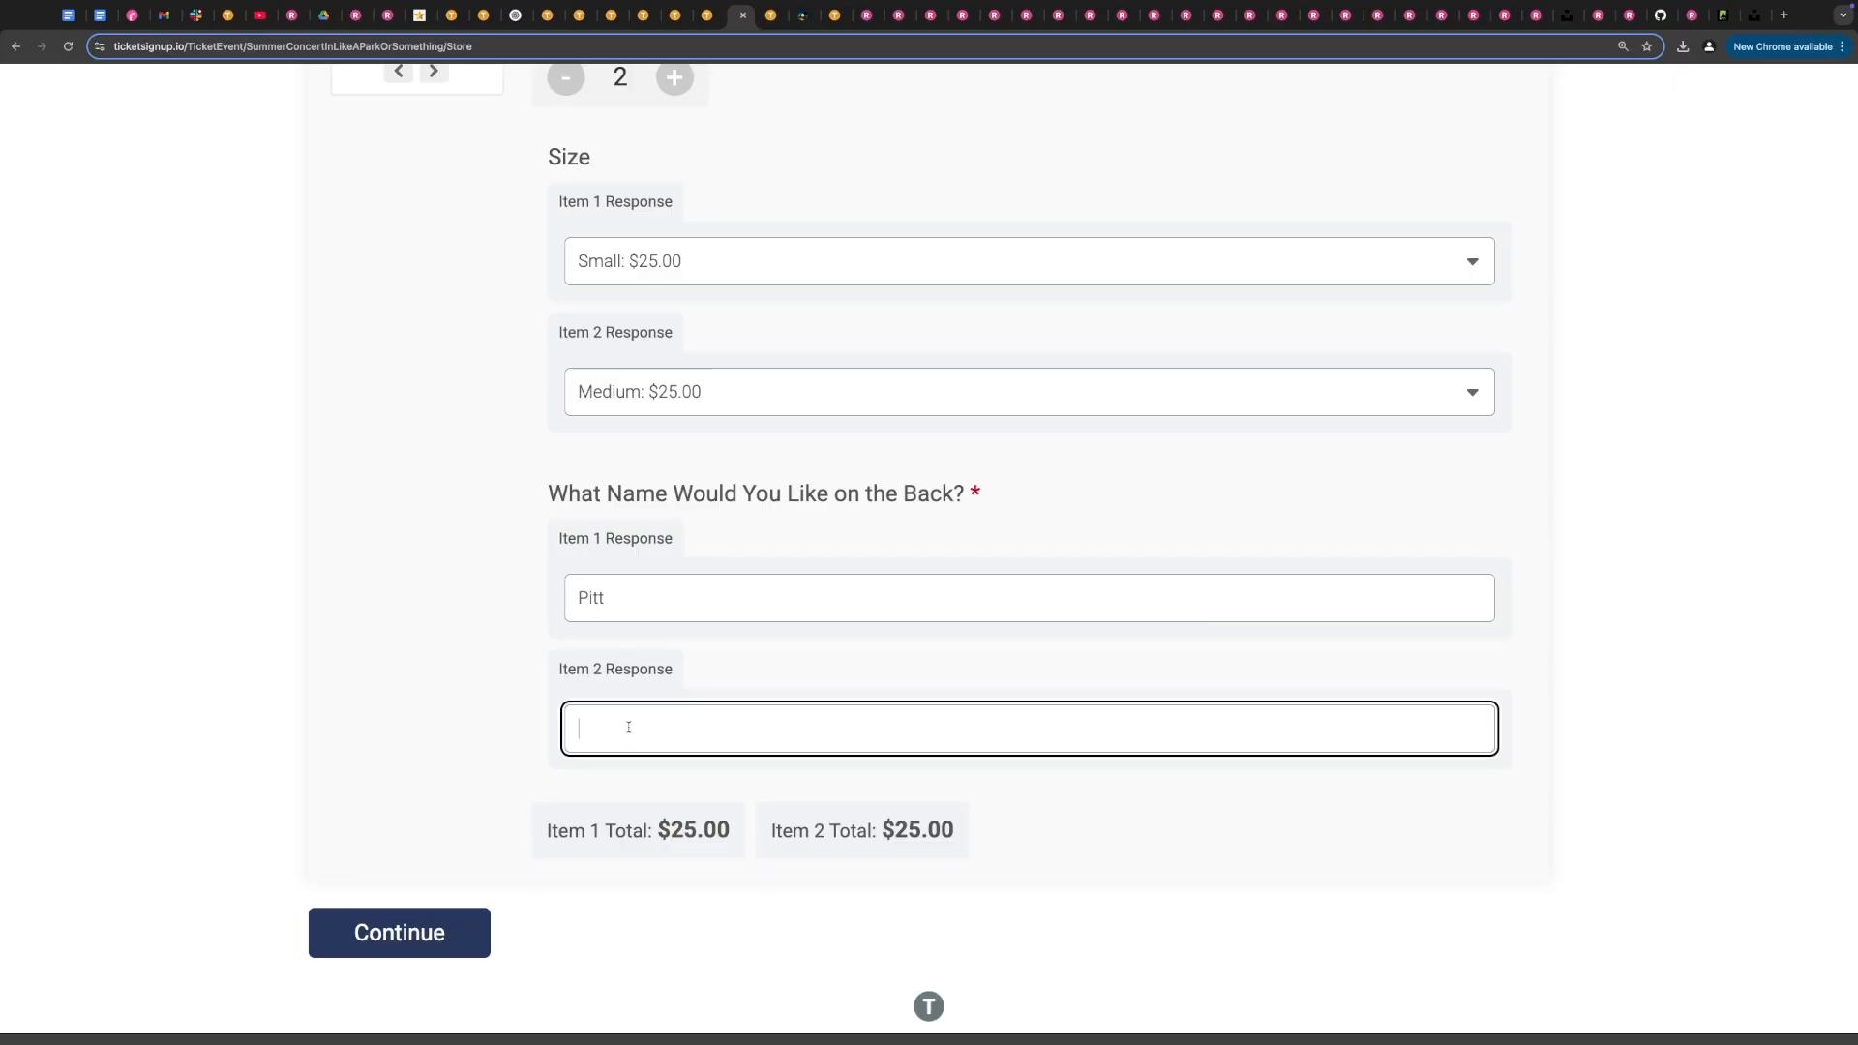
{"action": "type", "text": "Aniston"}
{"action": "left_click", "coordinate": [424, 933]}
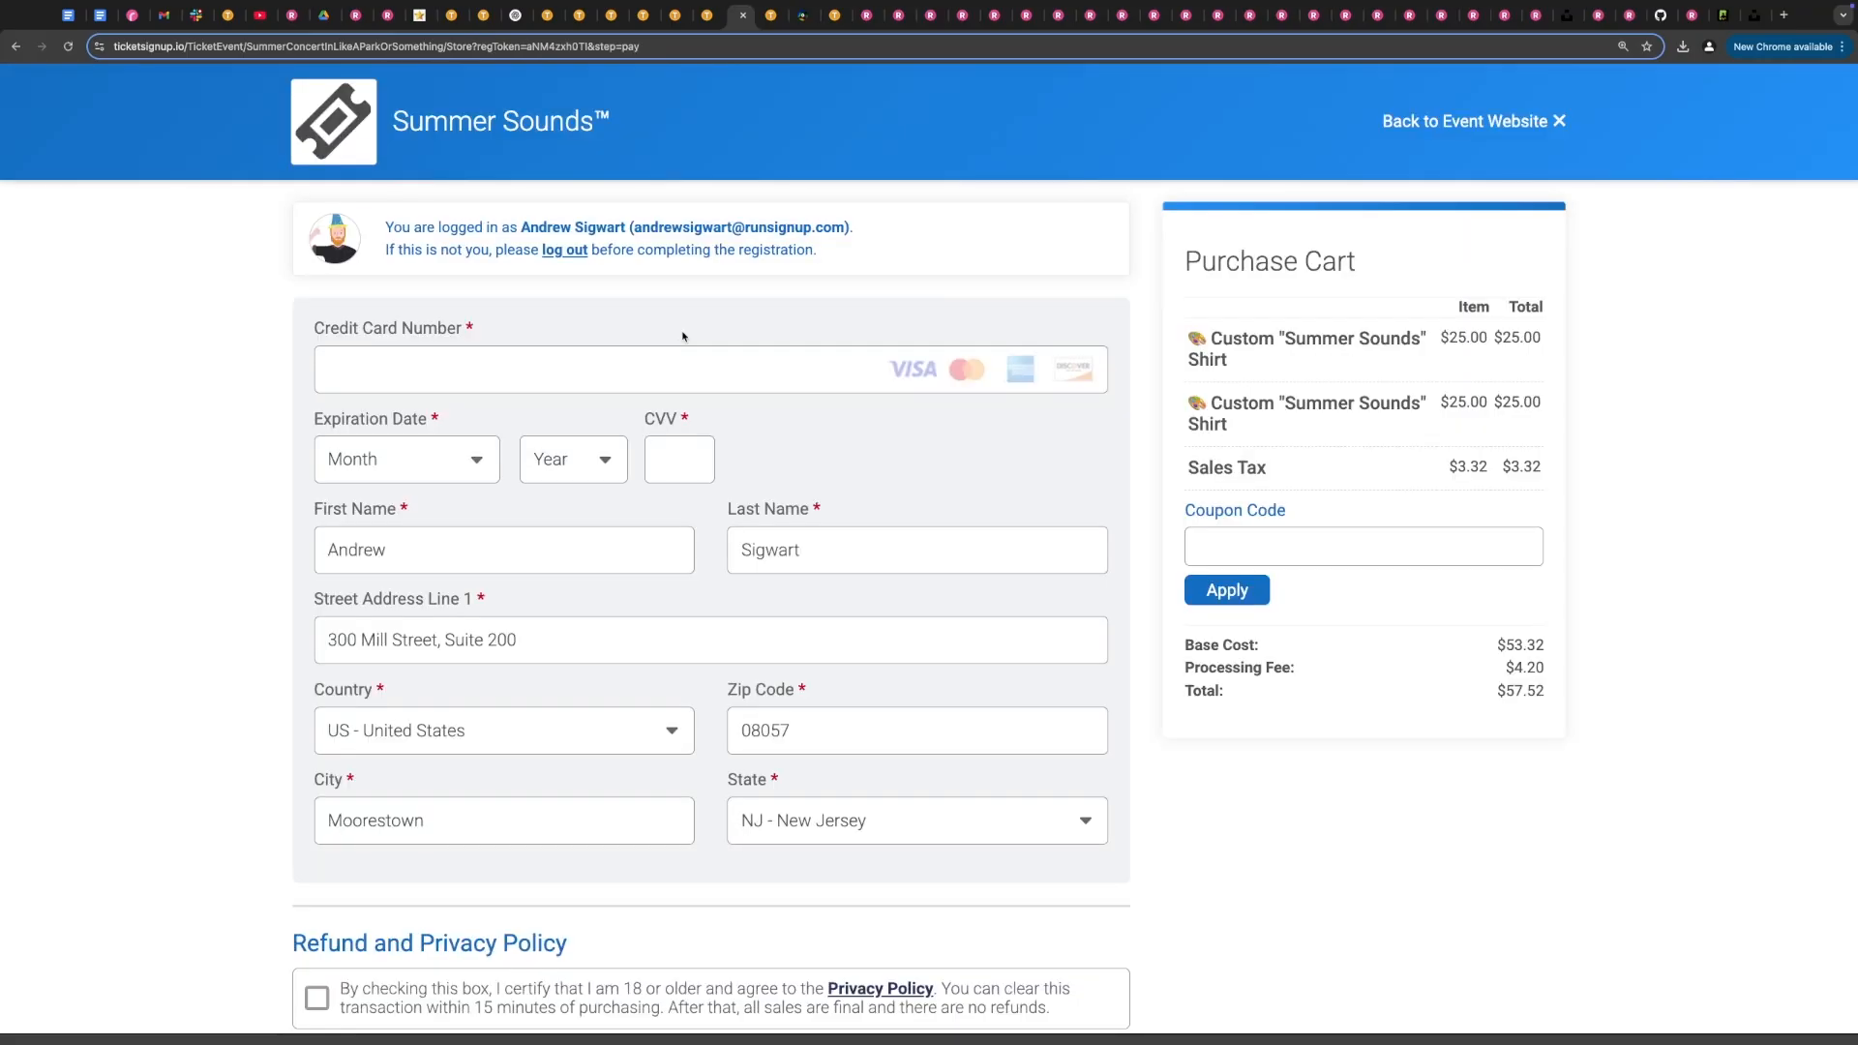